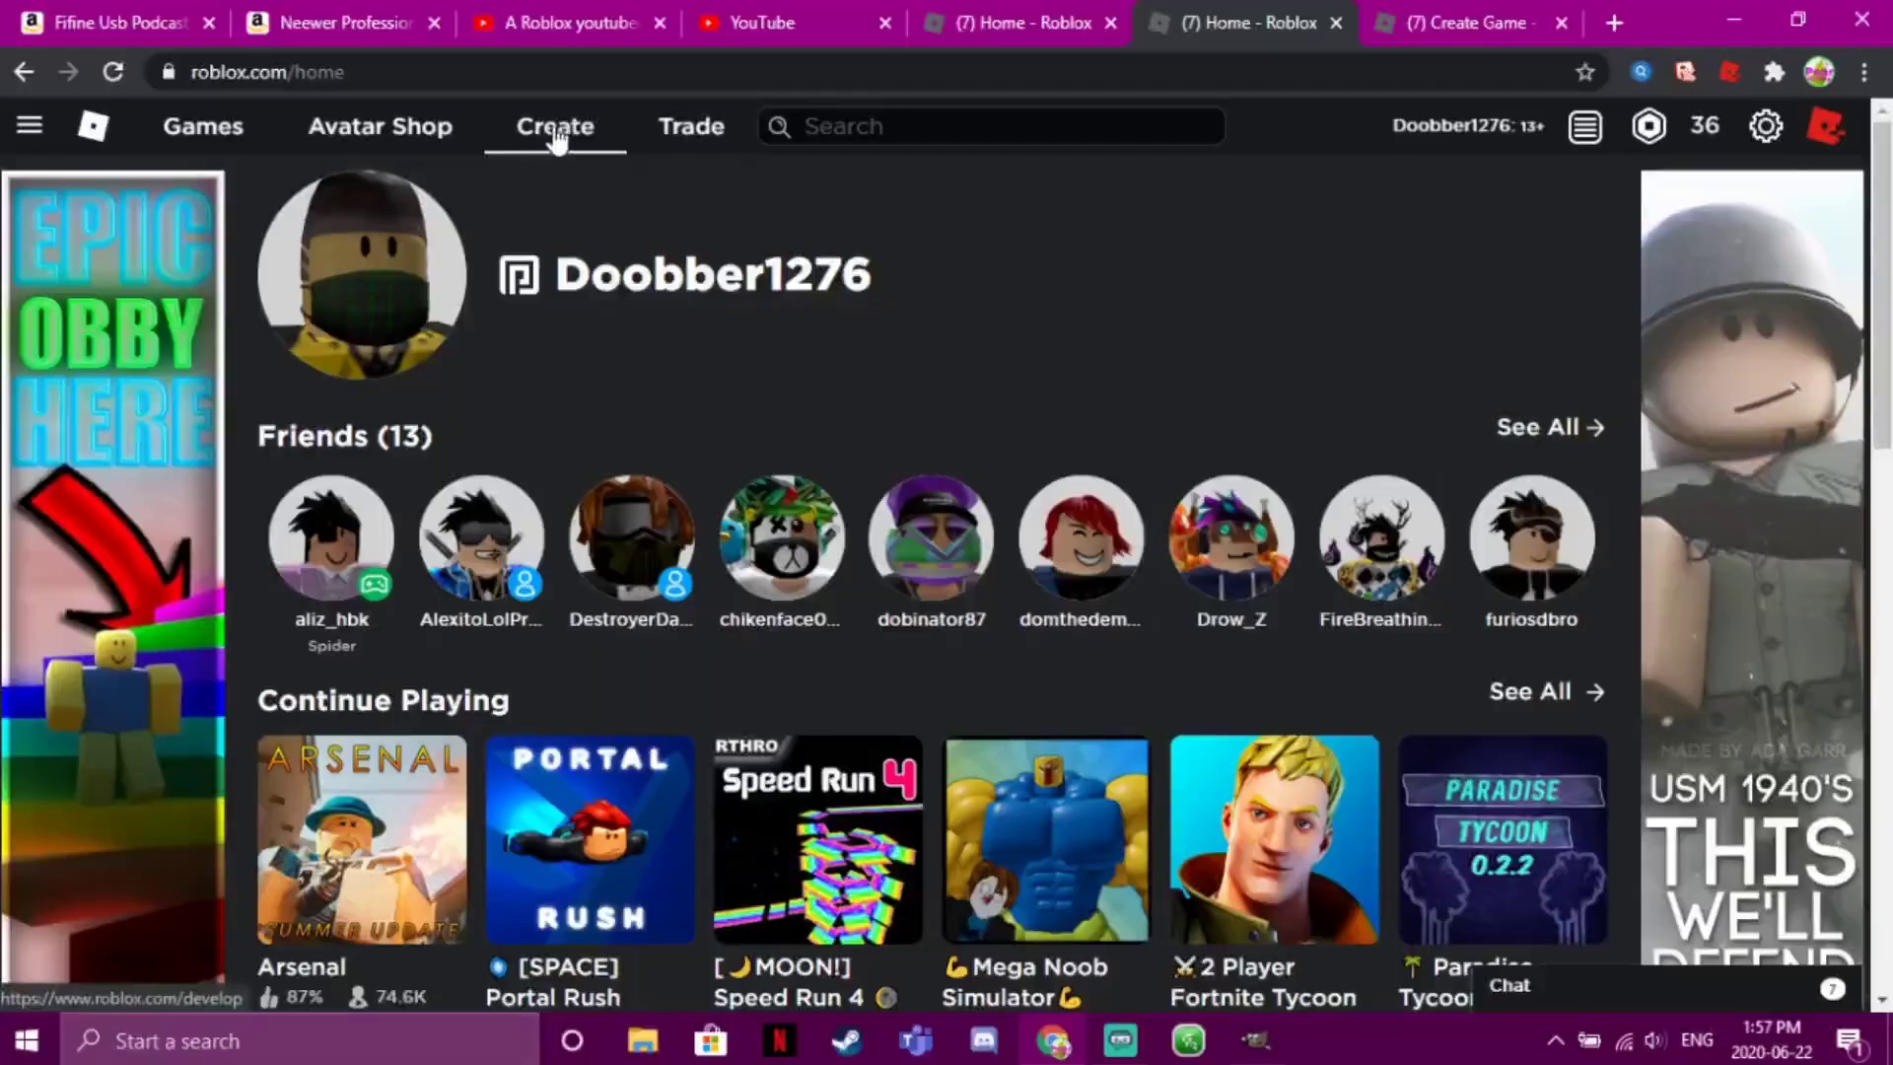
# Create a new game from the Baseplate template under the Black Hole Clothes group's creations
pyautogui.click(555, 135)
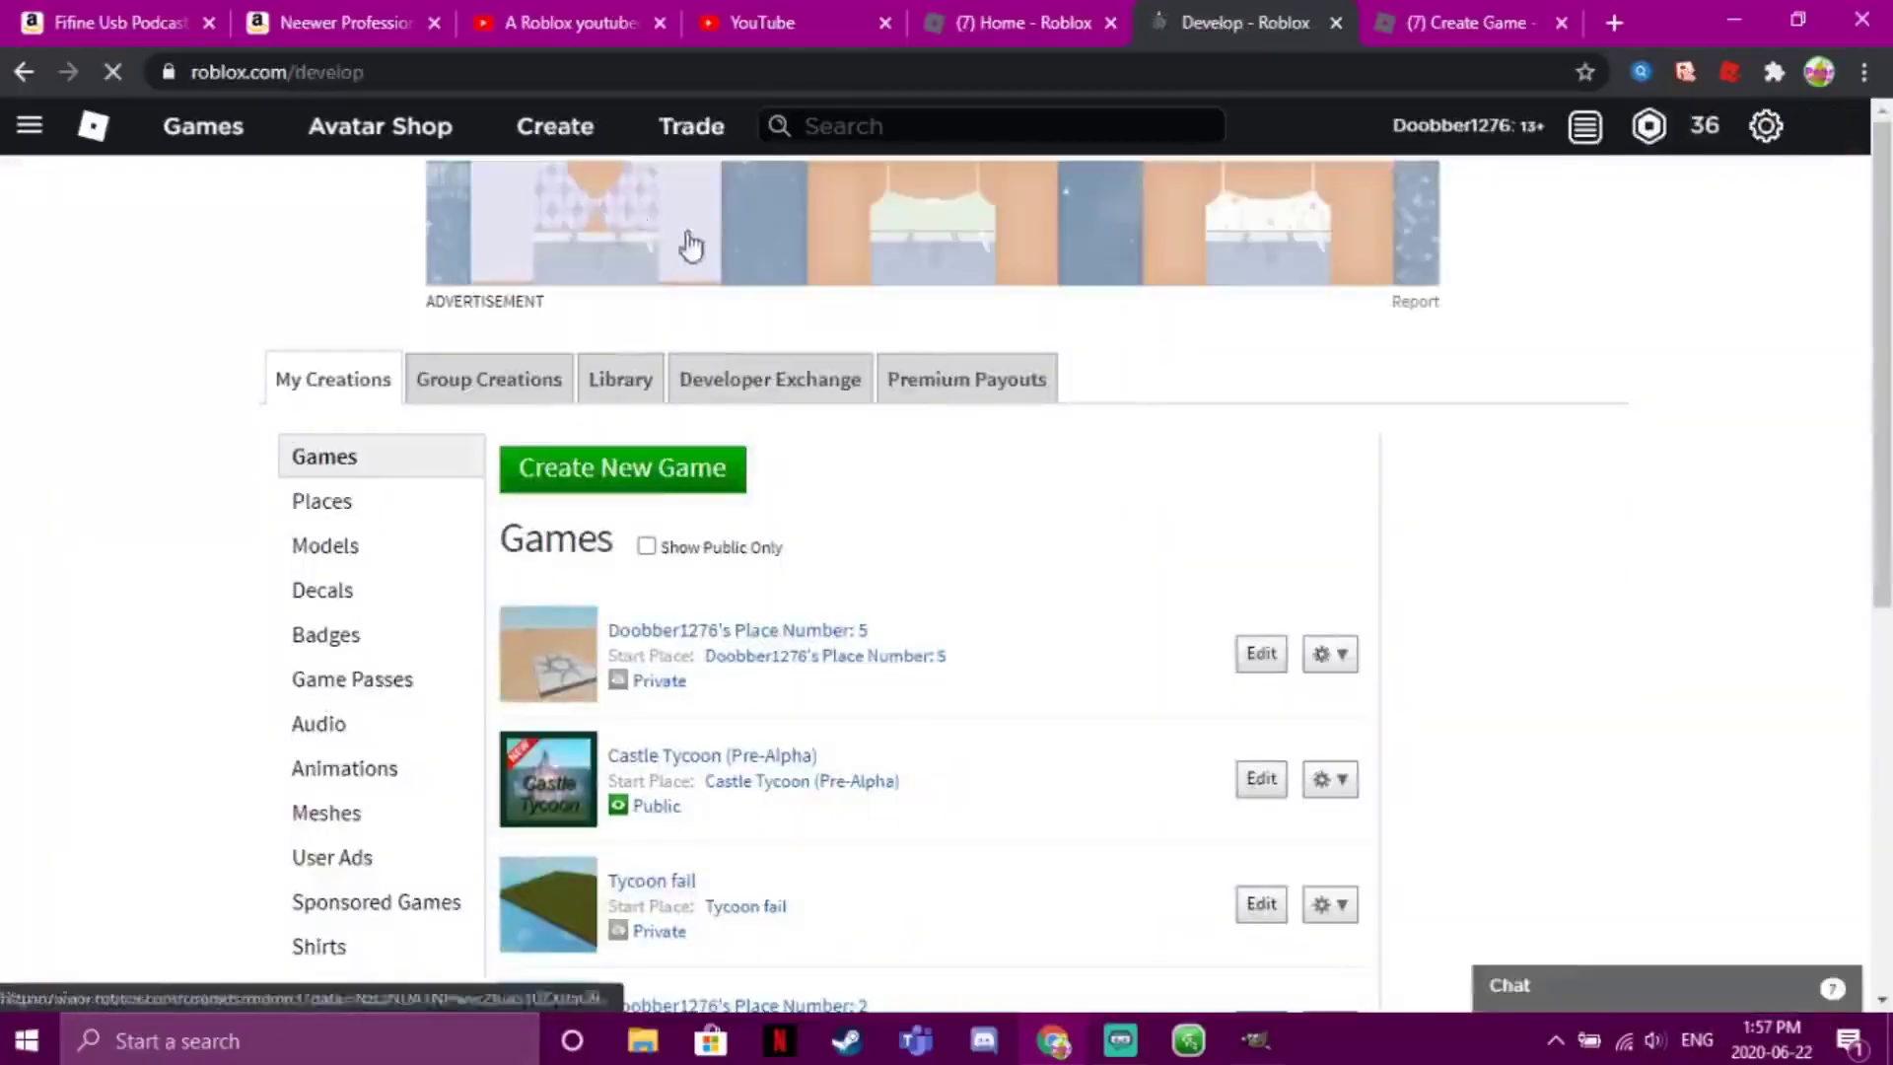
pyautogui.click(434, 382)
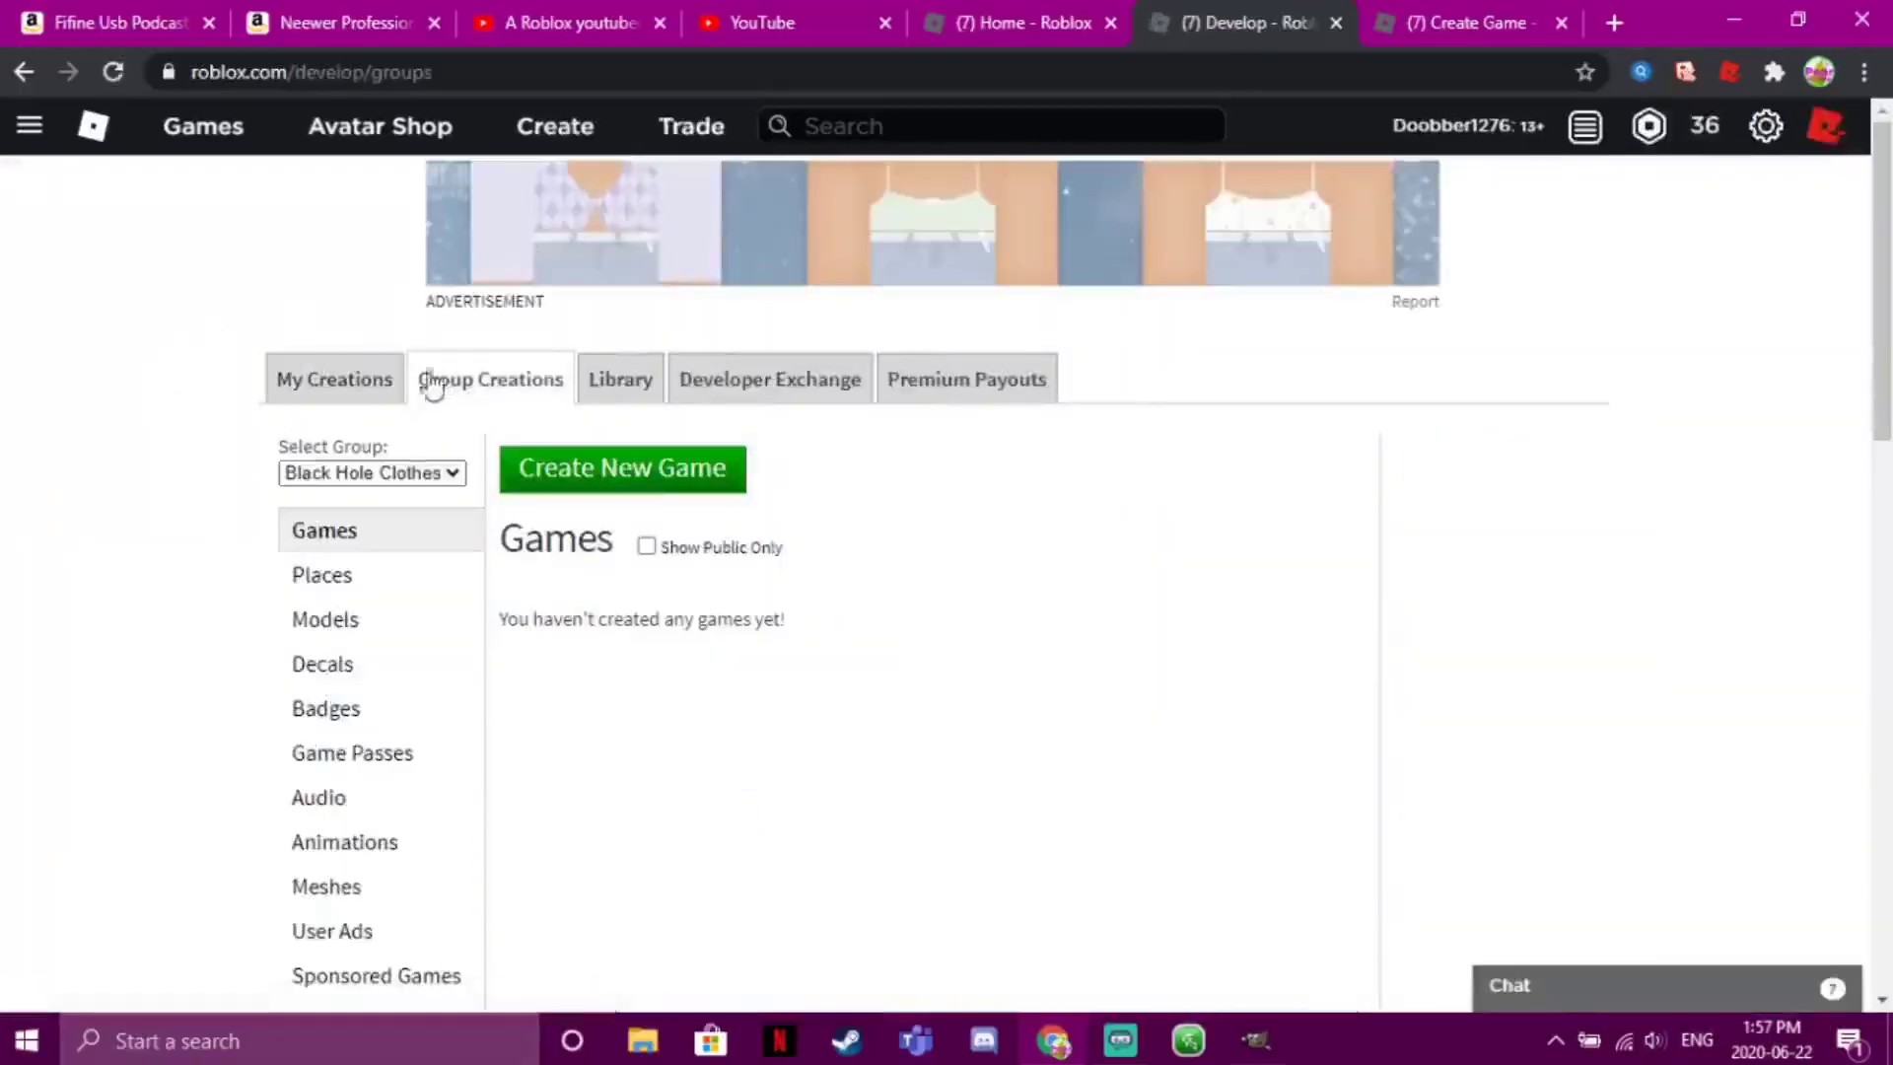
pyautogui.click(601, 475)
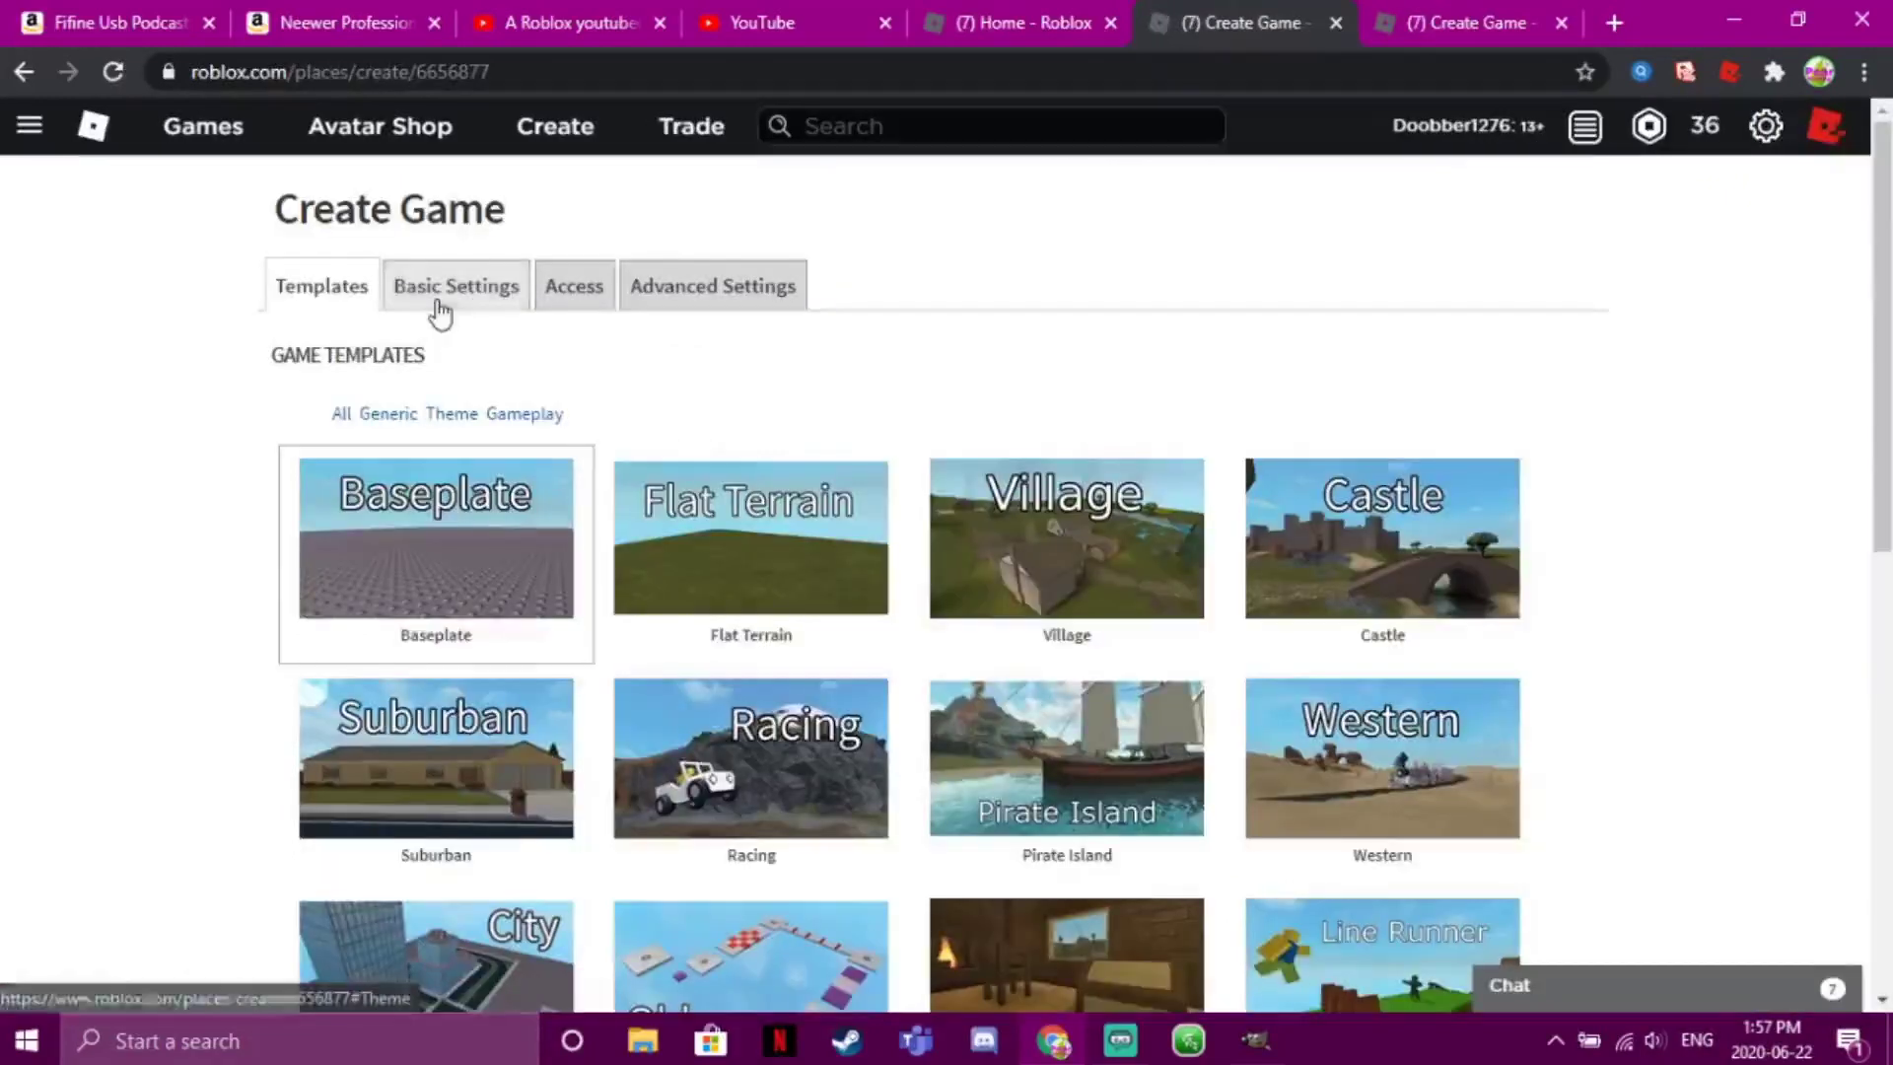
pyautogui.click(440, 291)
pyautogui.click(568, 286)
pyautogui.click(340, 296)
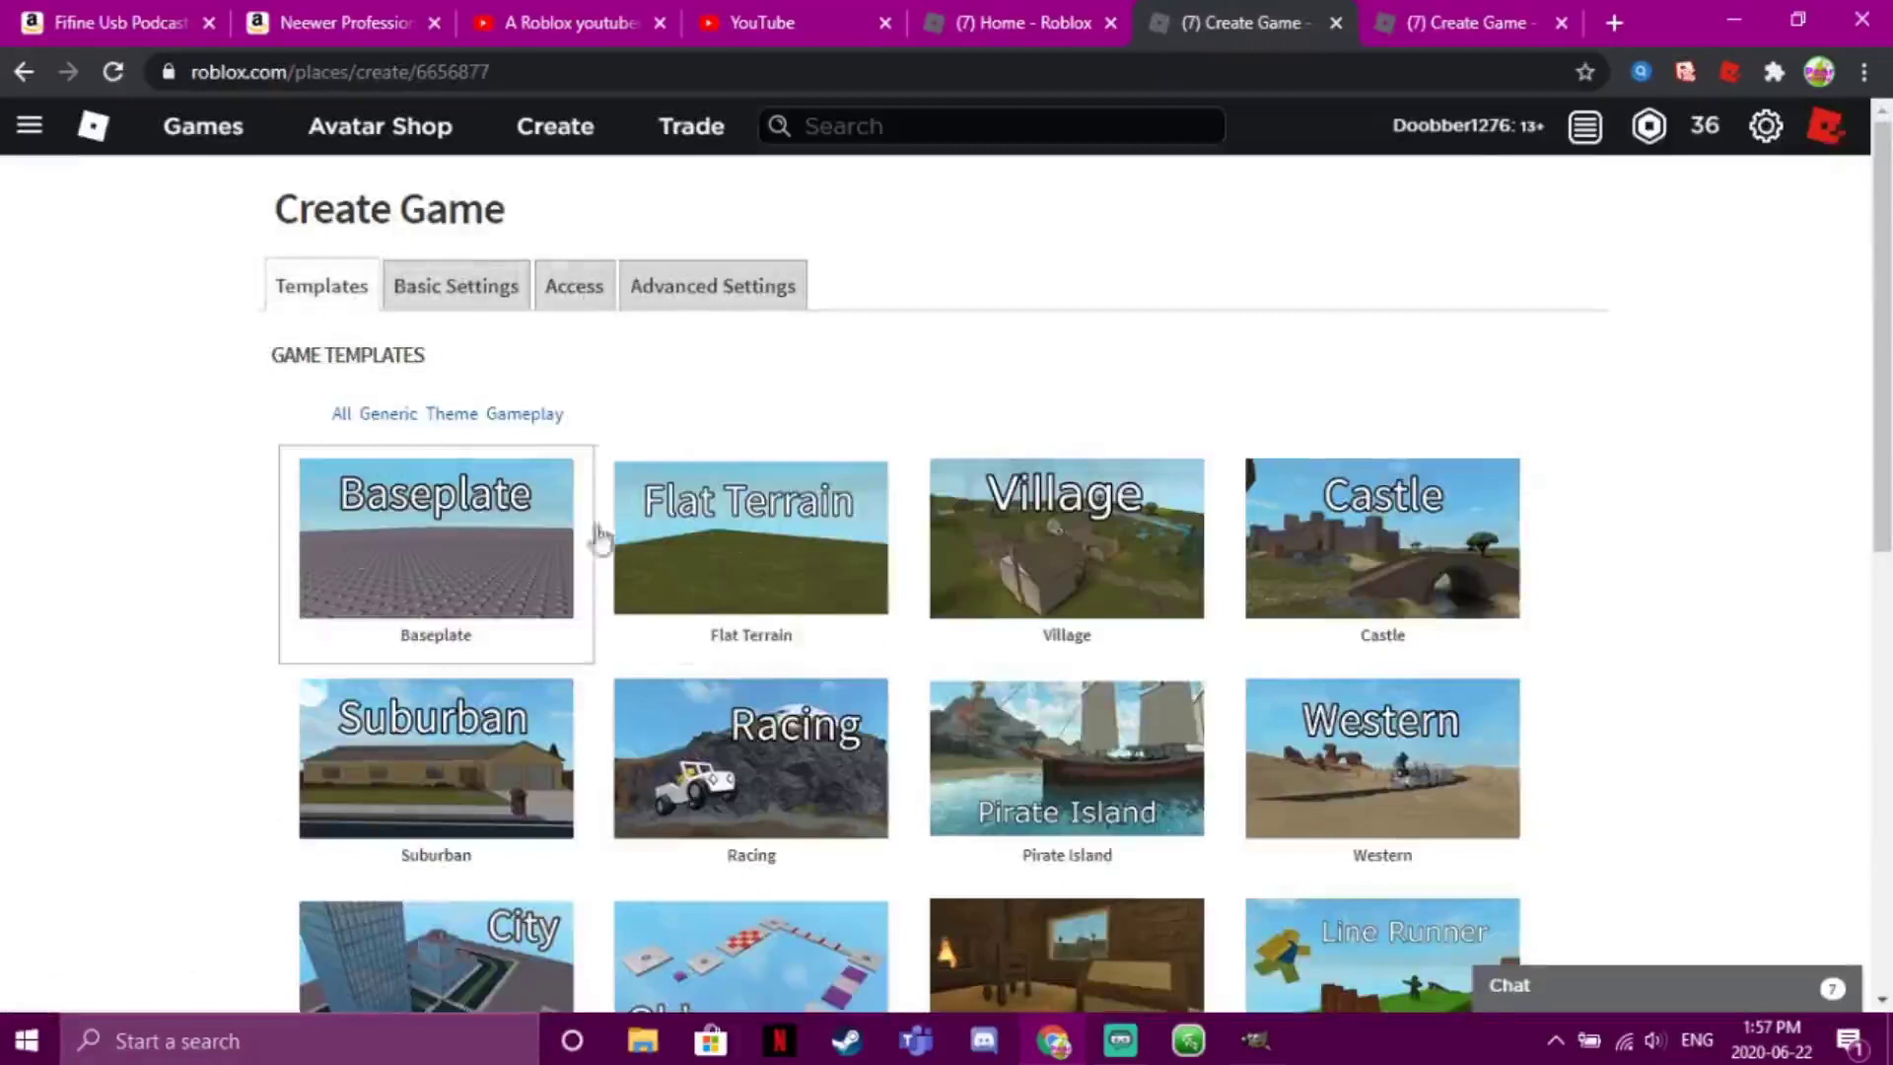
pyautogui.scroll(-6, 1808, 600)
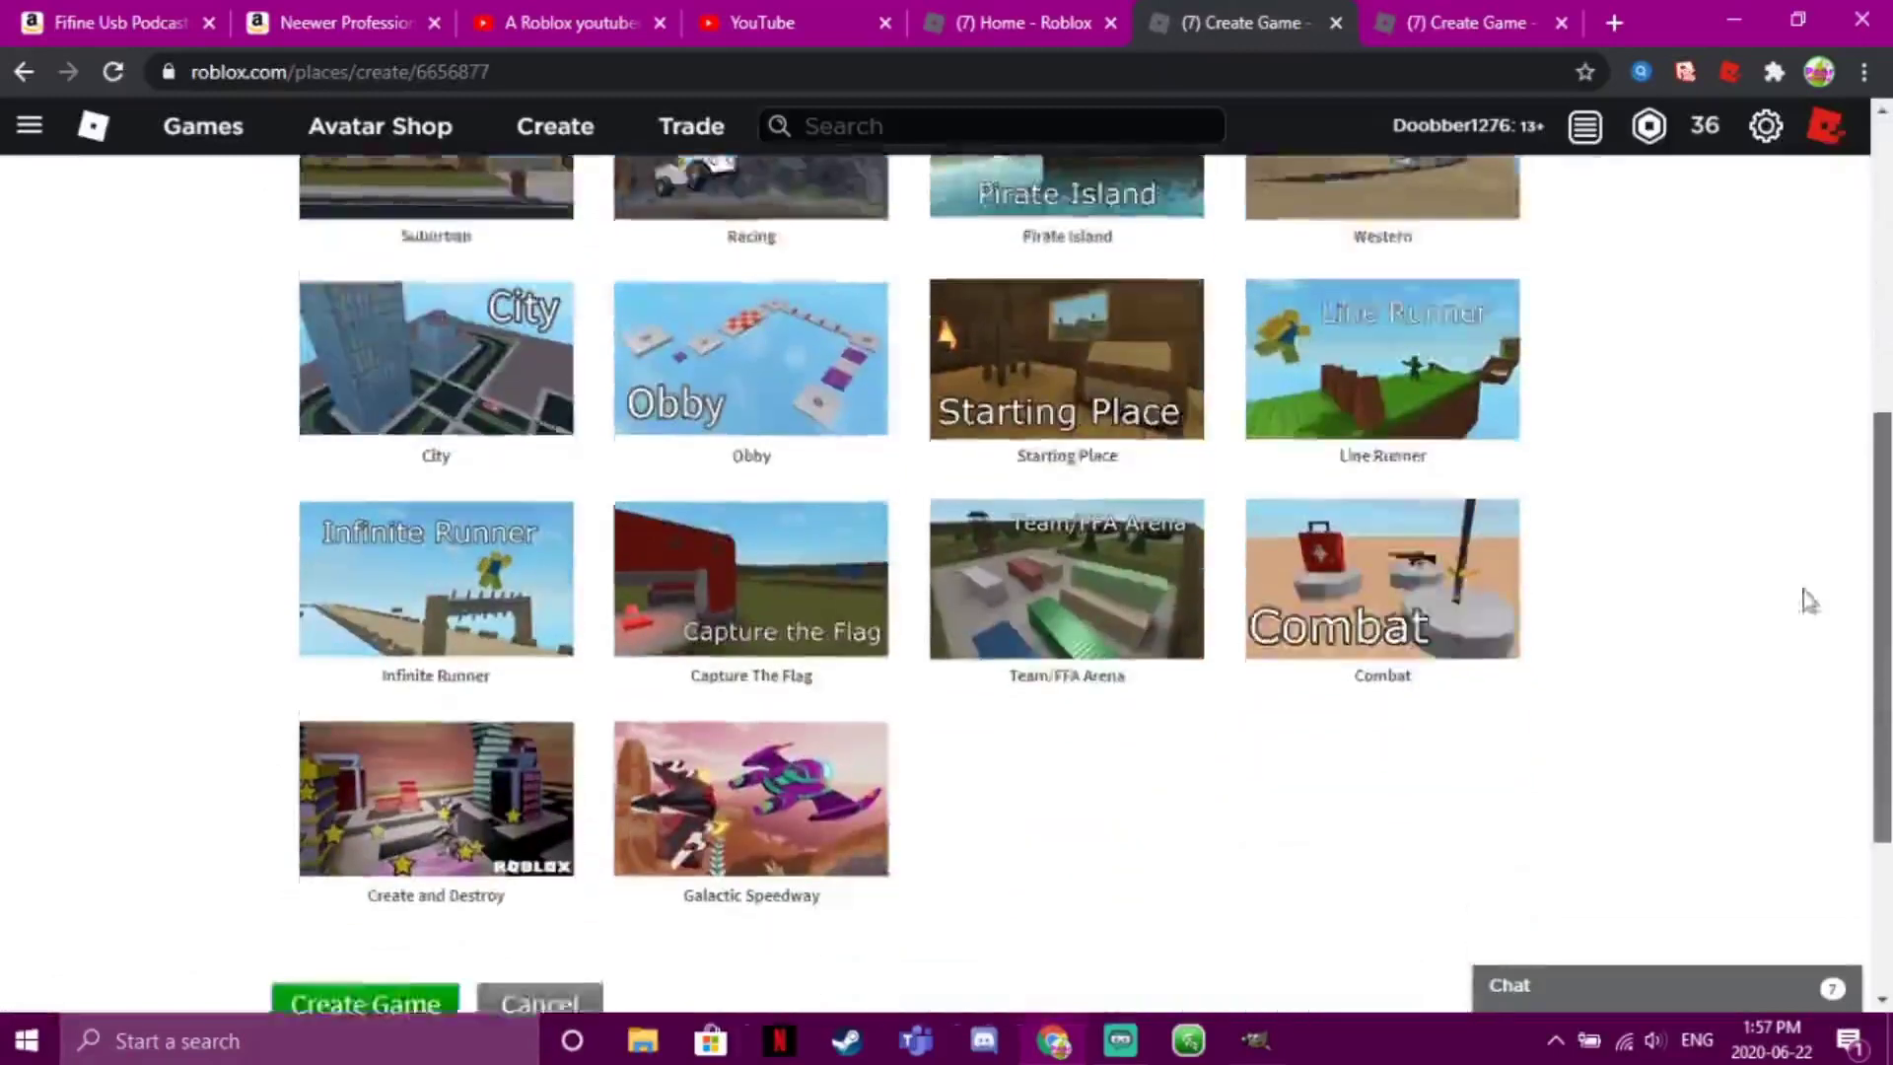
pyautogui.scroll(-3, 1808, 600)
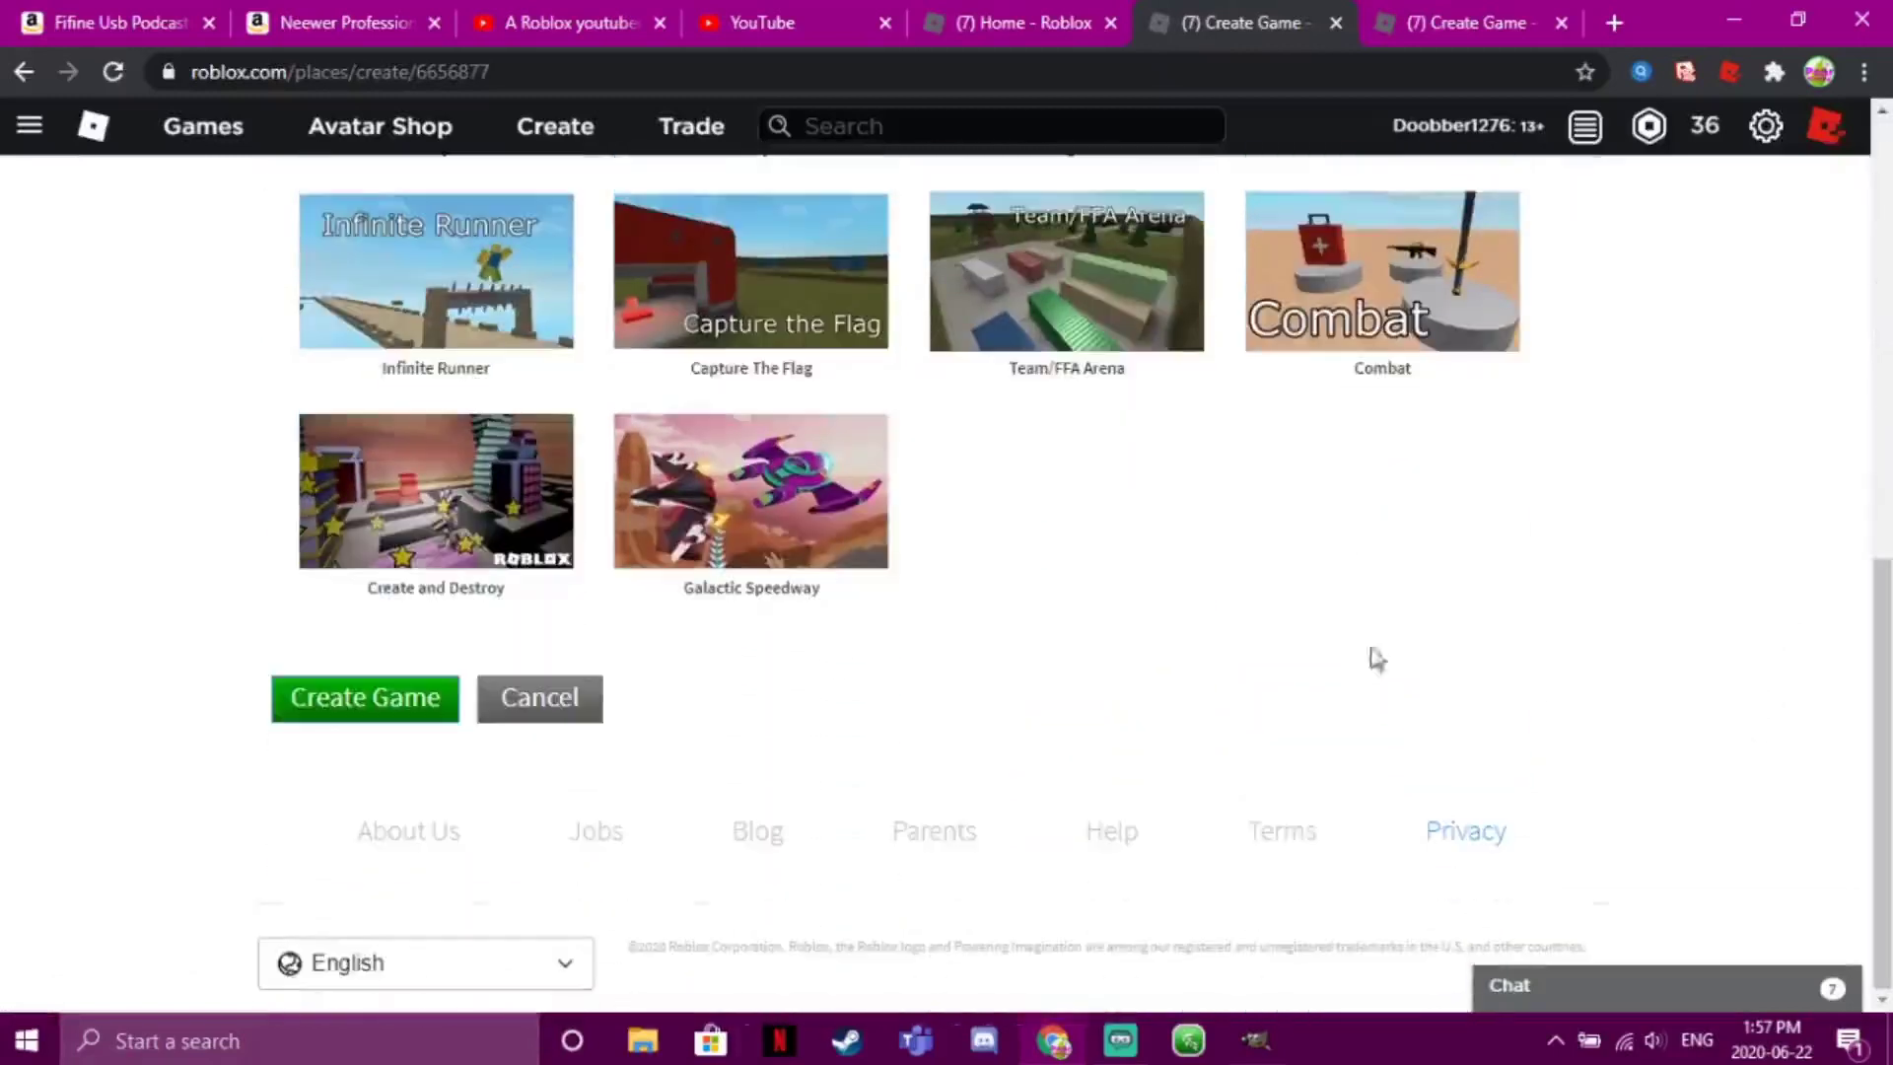
pyautogui.click(333, 697)
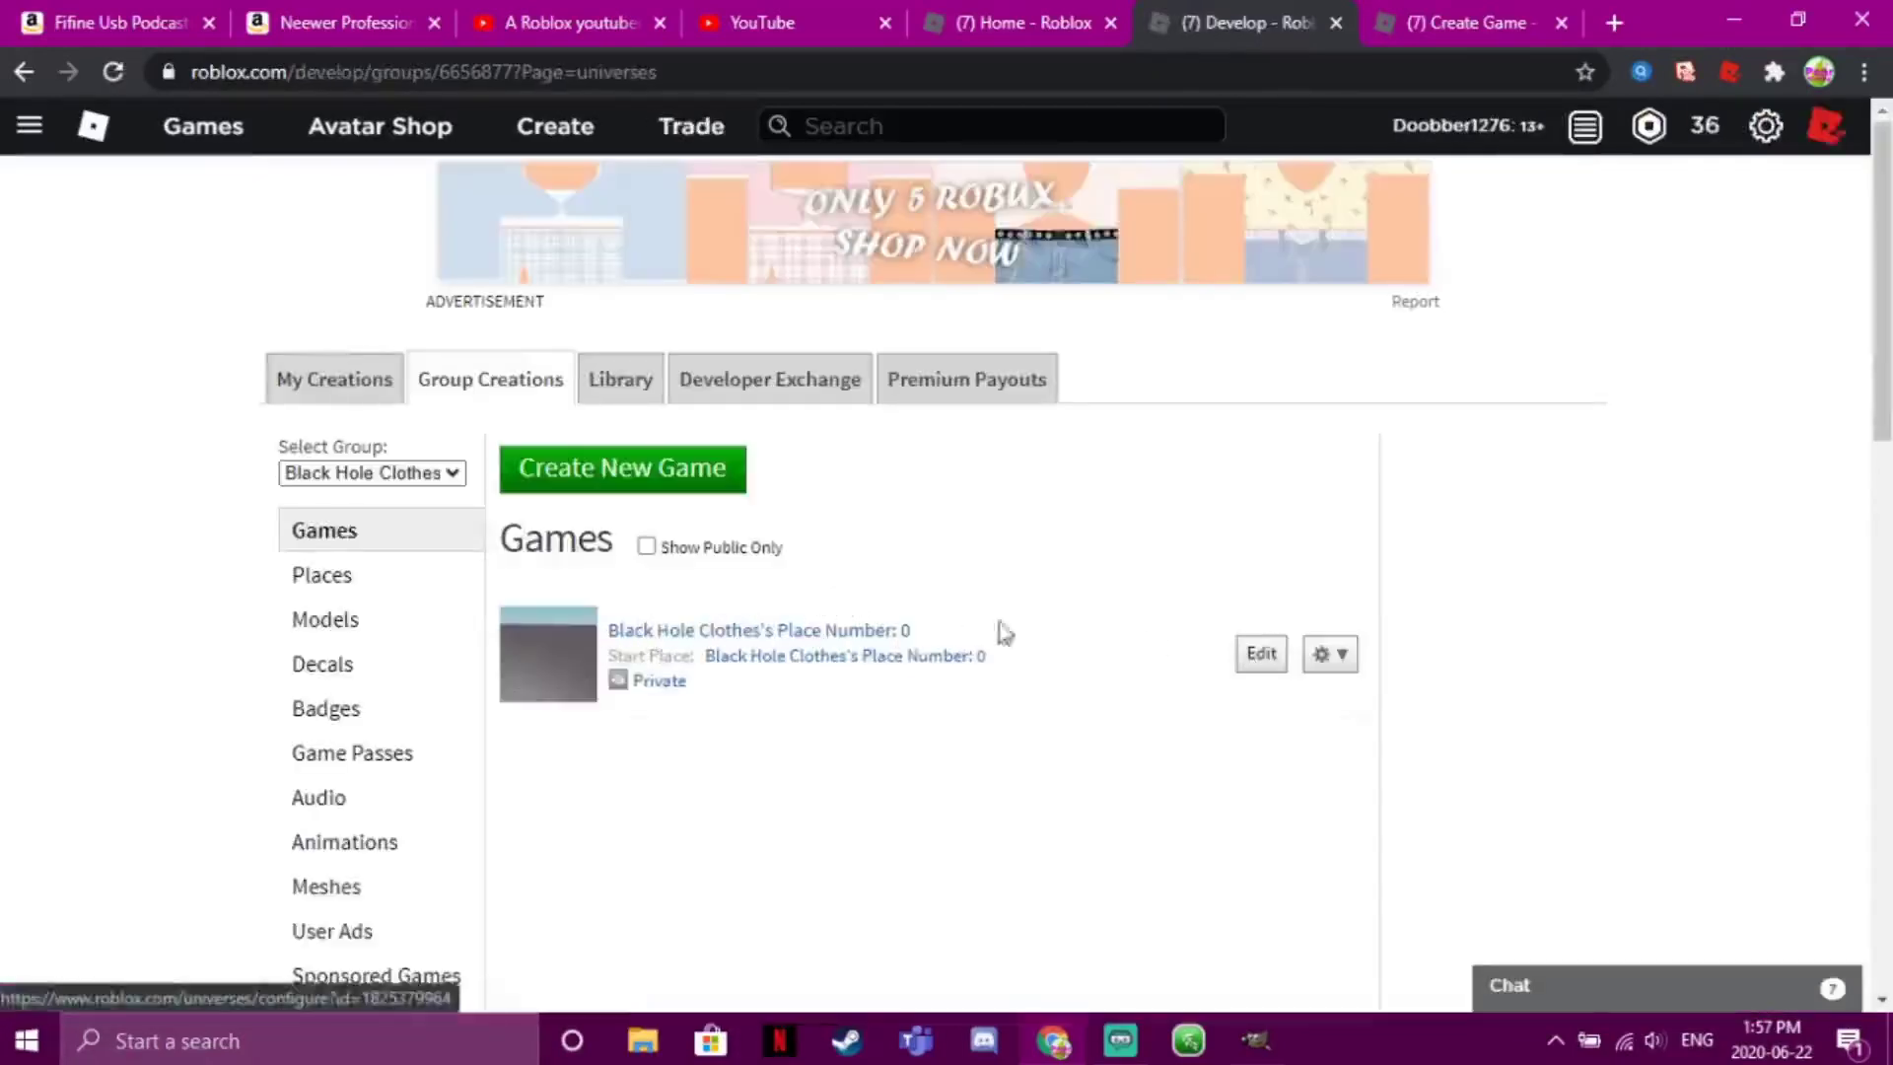
# Launch Roblox Studio on 'Black Hole Clothes's Place Number: 0' and tilt the camera over the baseplate
pyautogui.click(1261, 653)
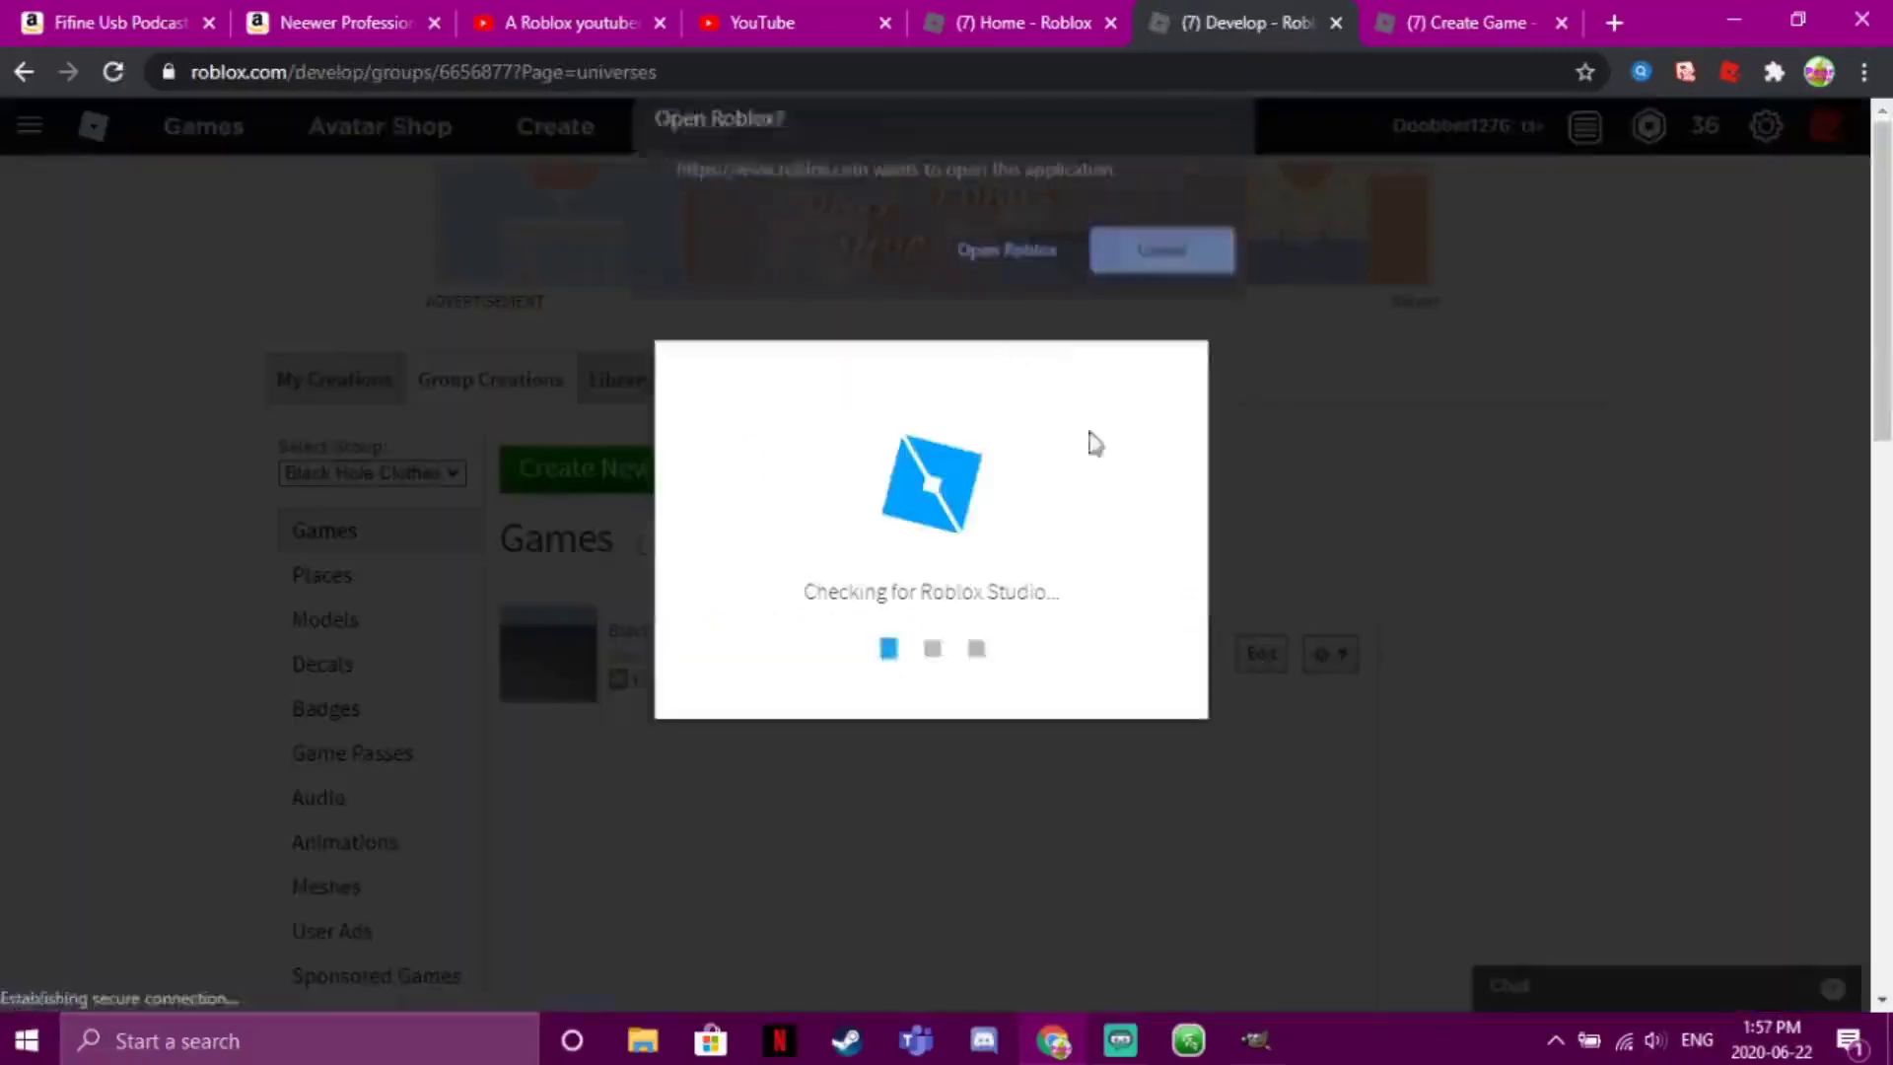
pyautogui.click(996, 262)
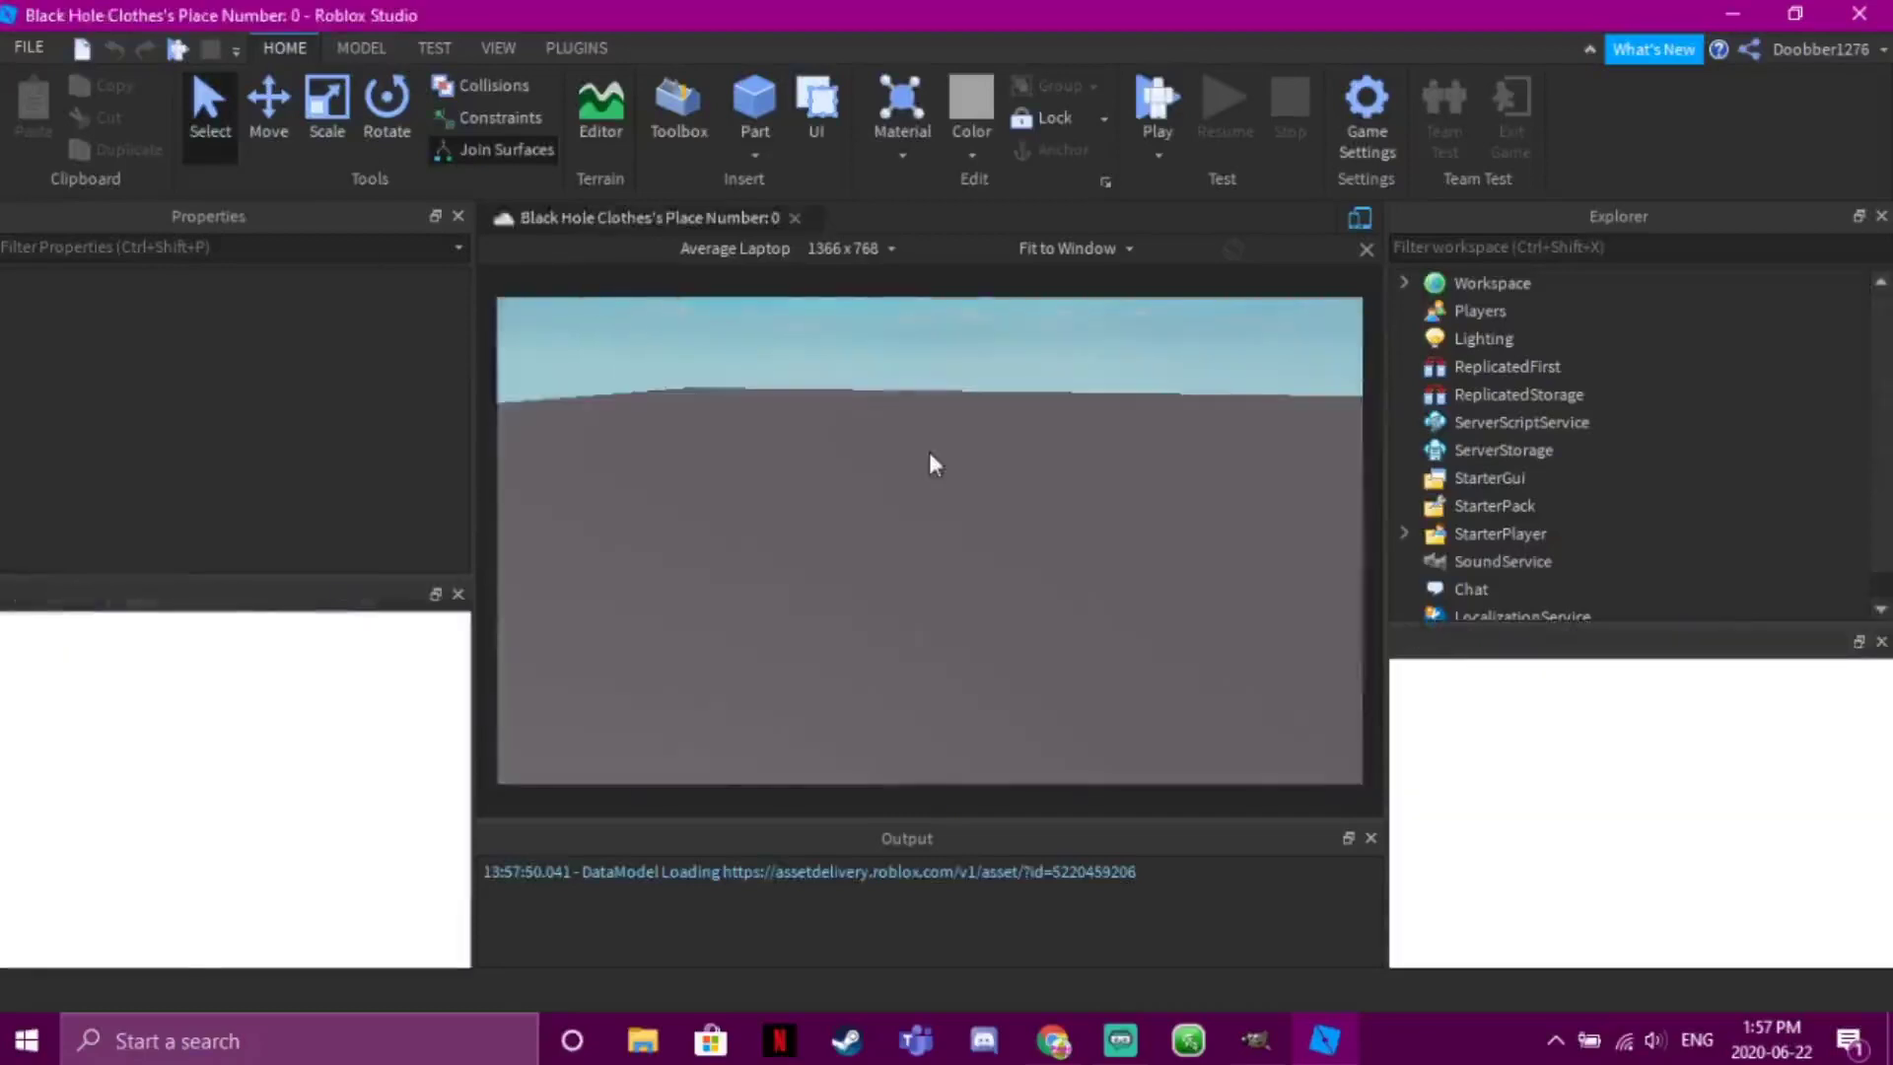
pyautogui.rightClick(933, 507)
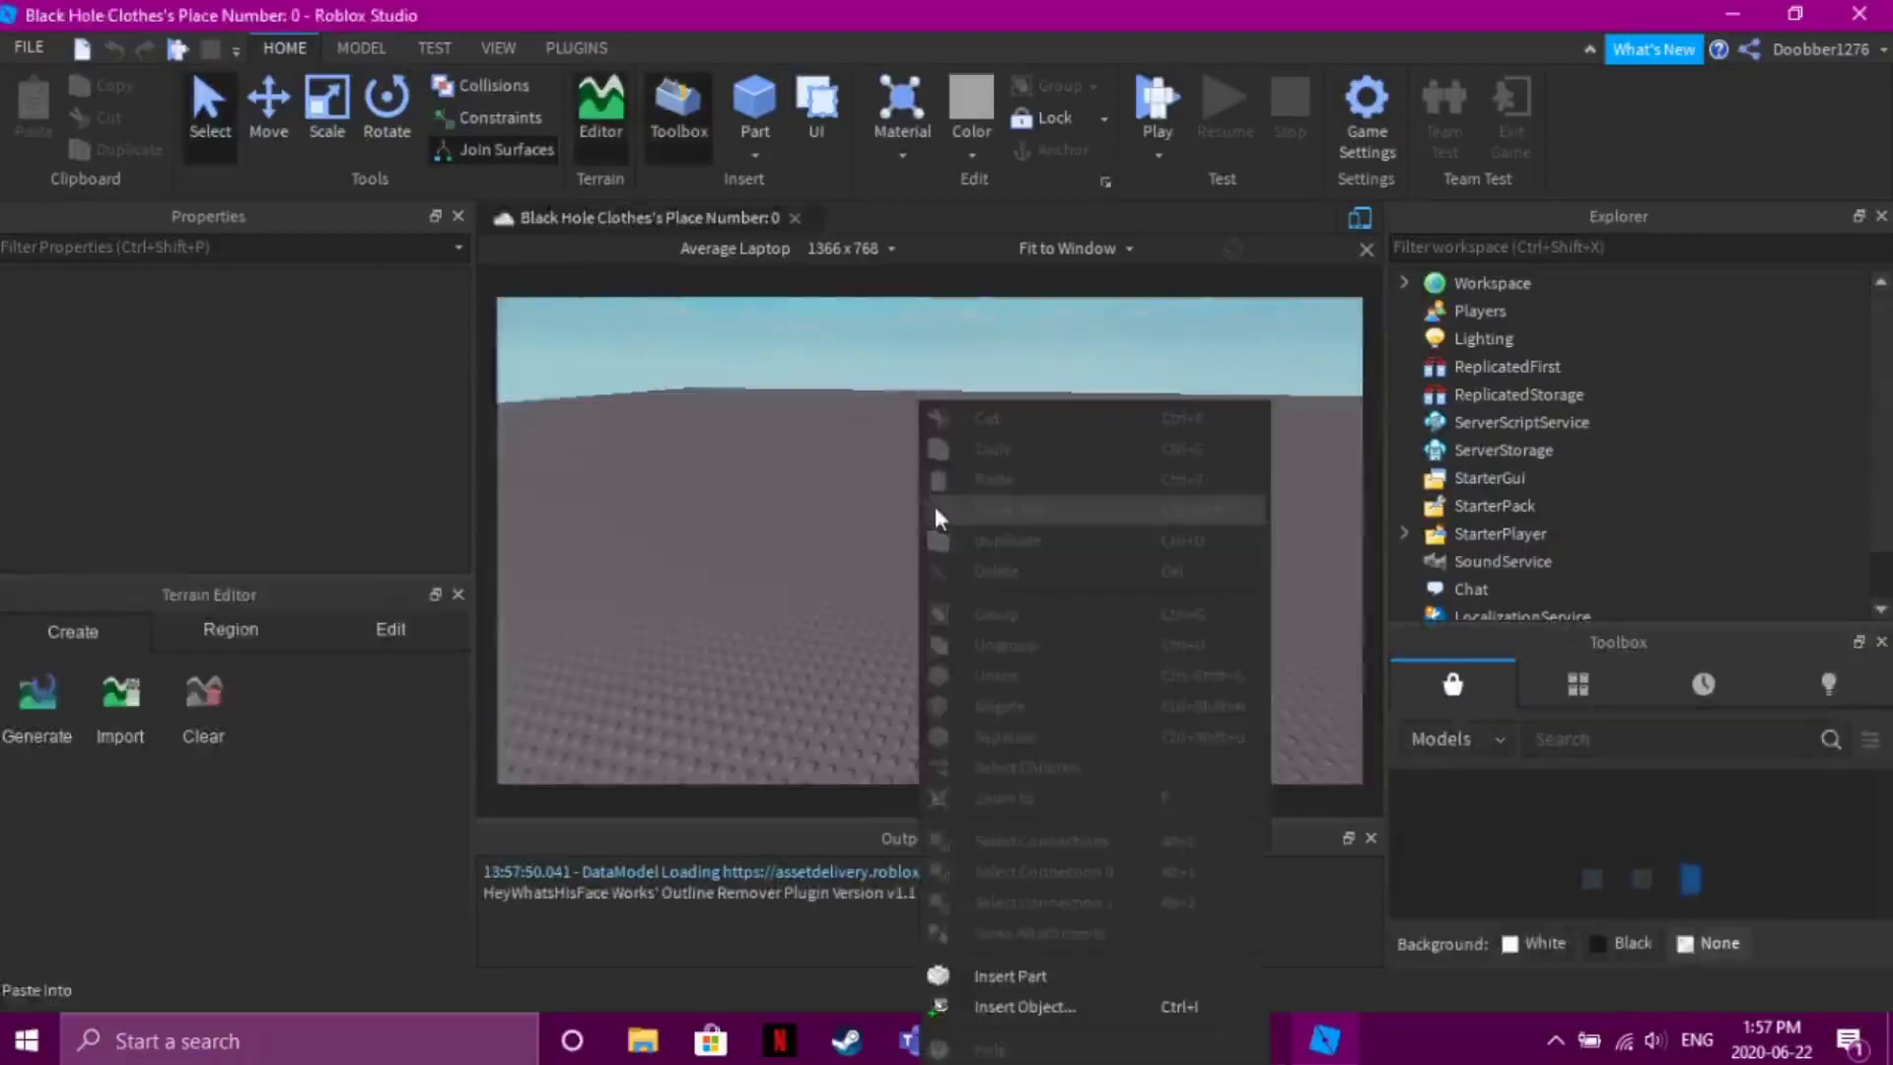
pyautogui.rightClick(850, 505)
pyautogui.click(802, 499)
pyautogui.moveTo(803, 499); pyautogui.dragTo(872, 512, button='right')
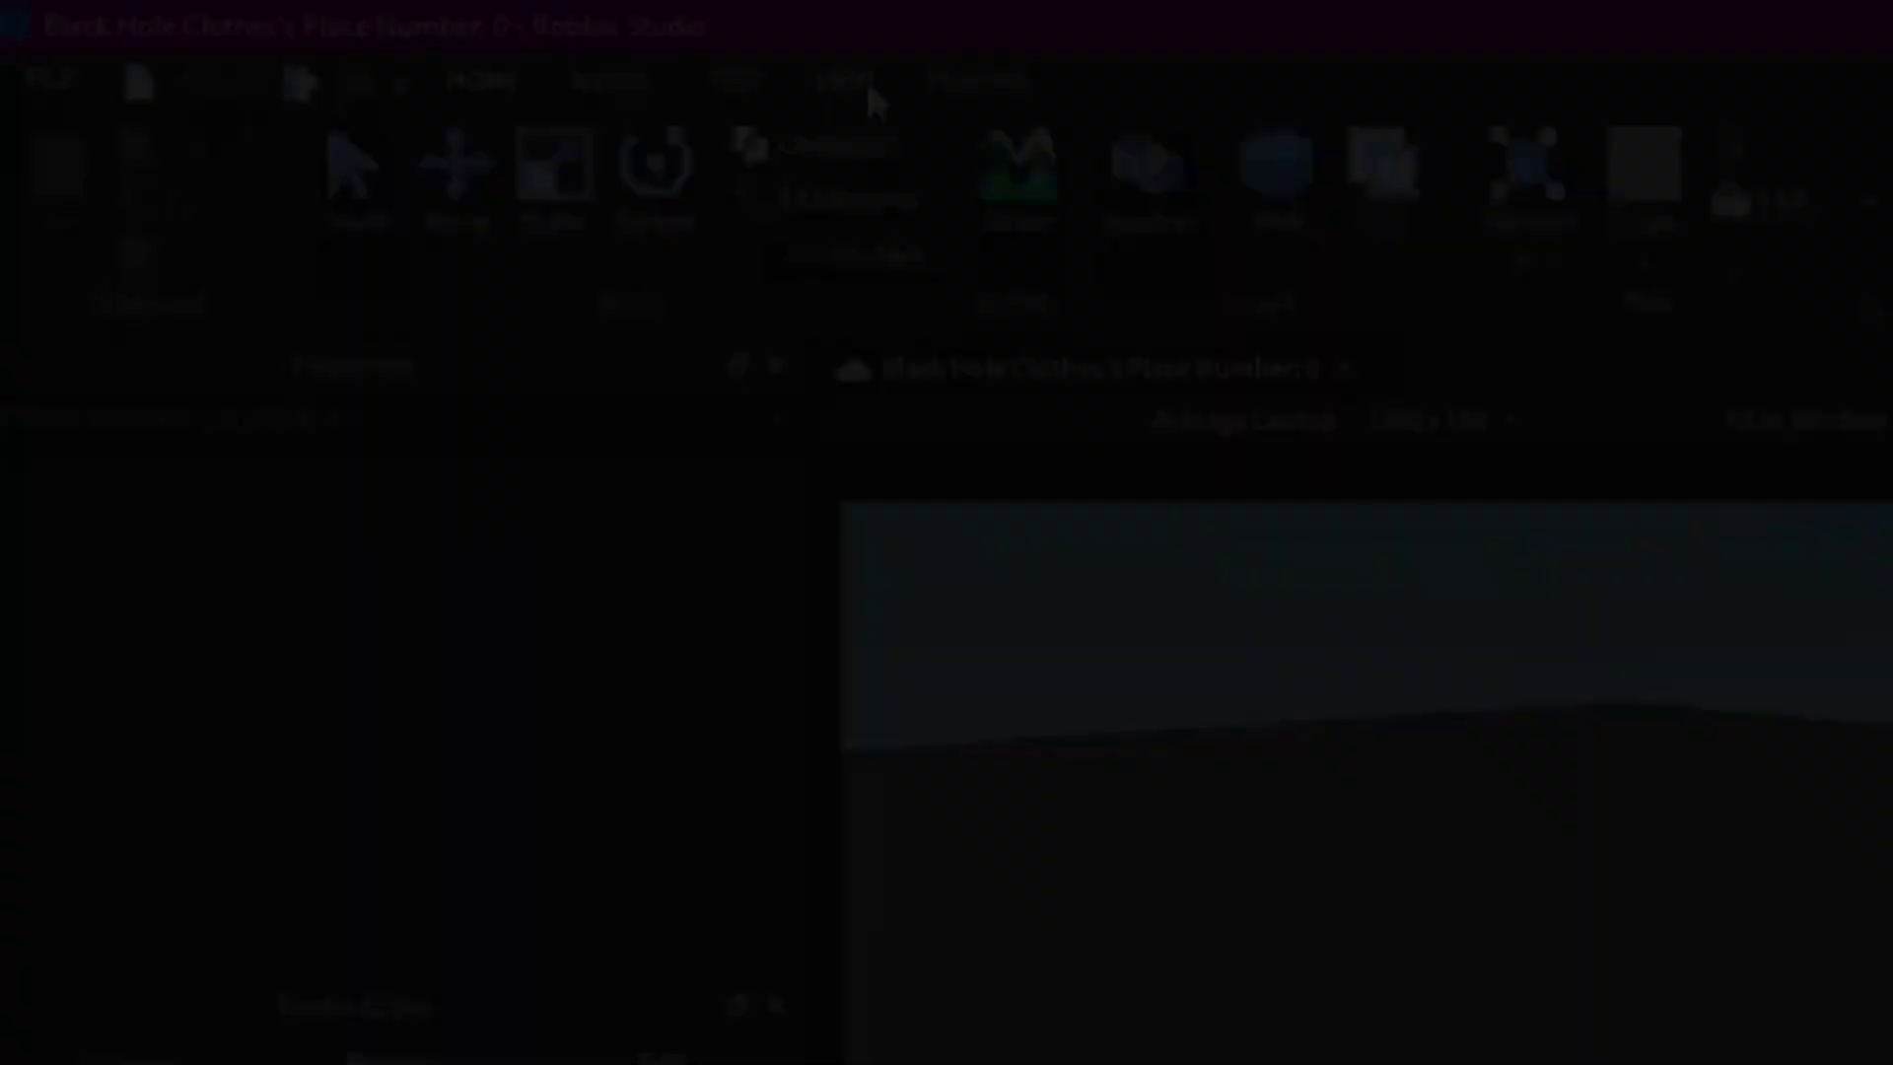
pyautogui.click(799, 111)
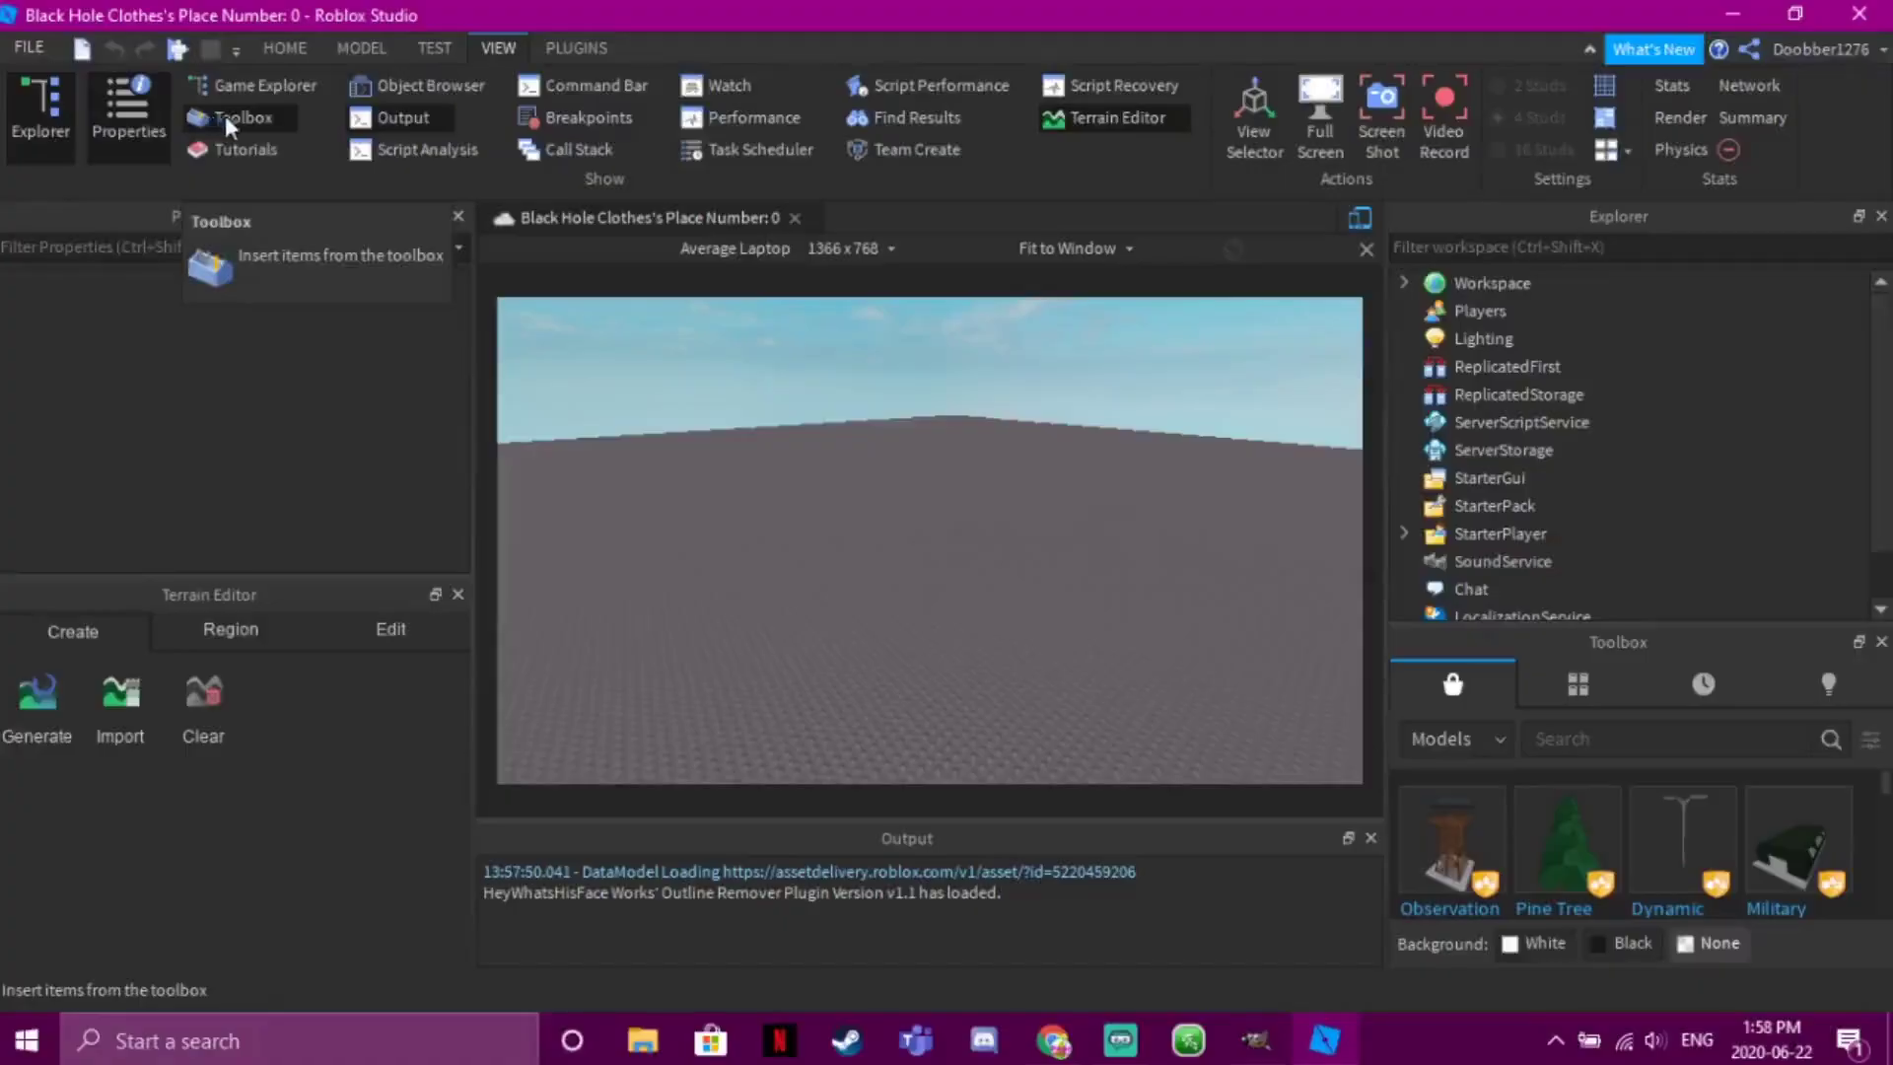
pyautogui.click(284, 47)
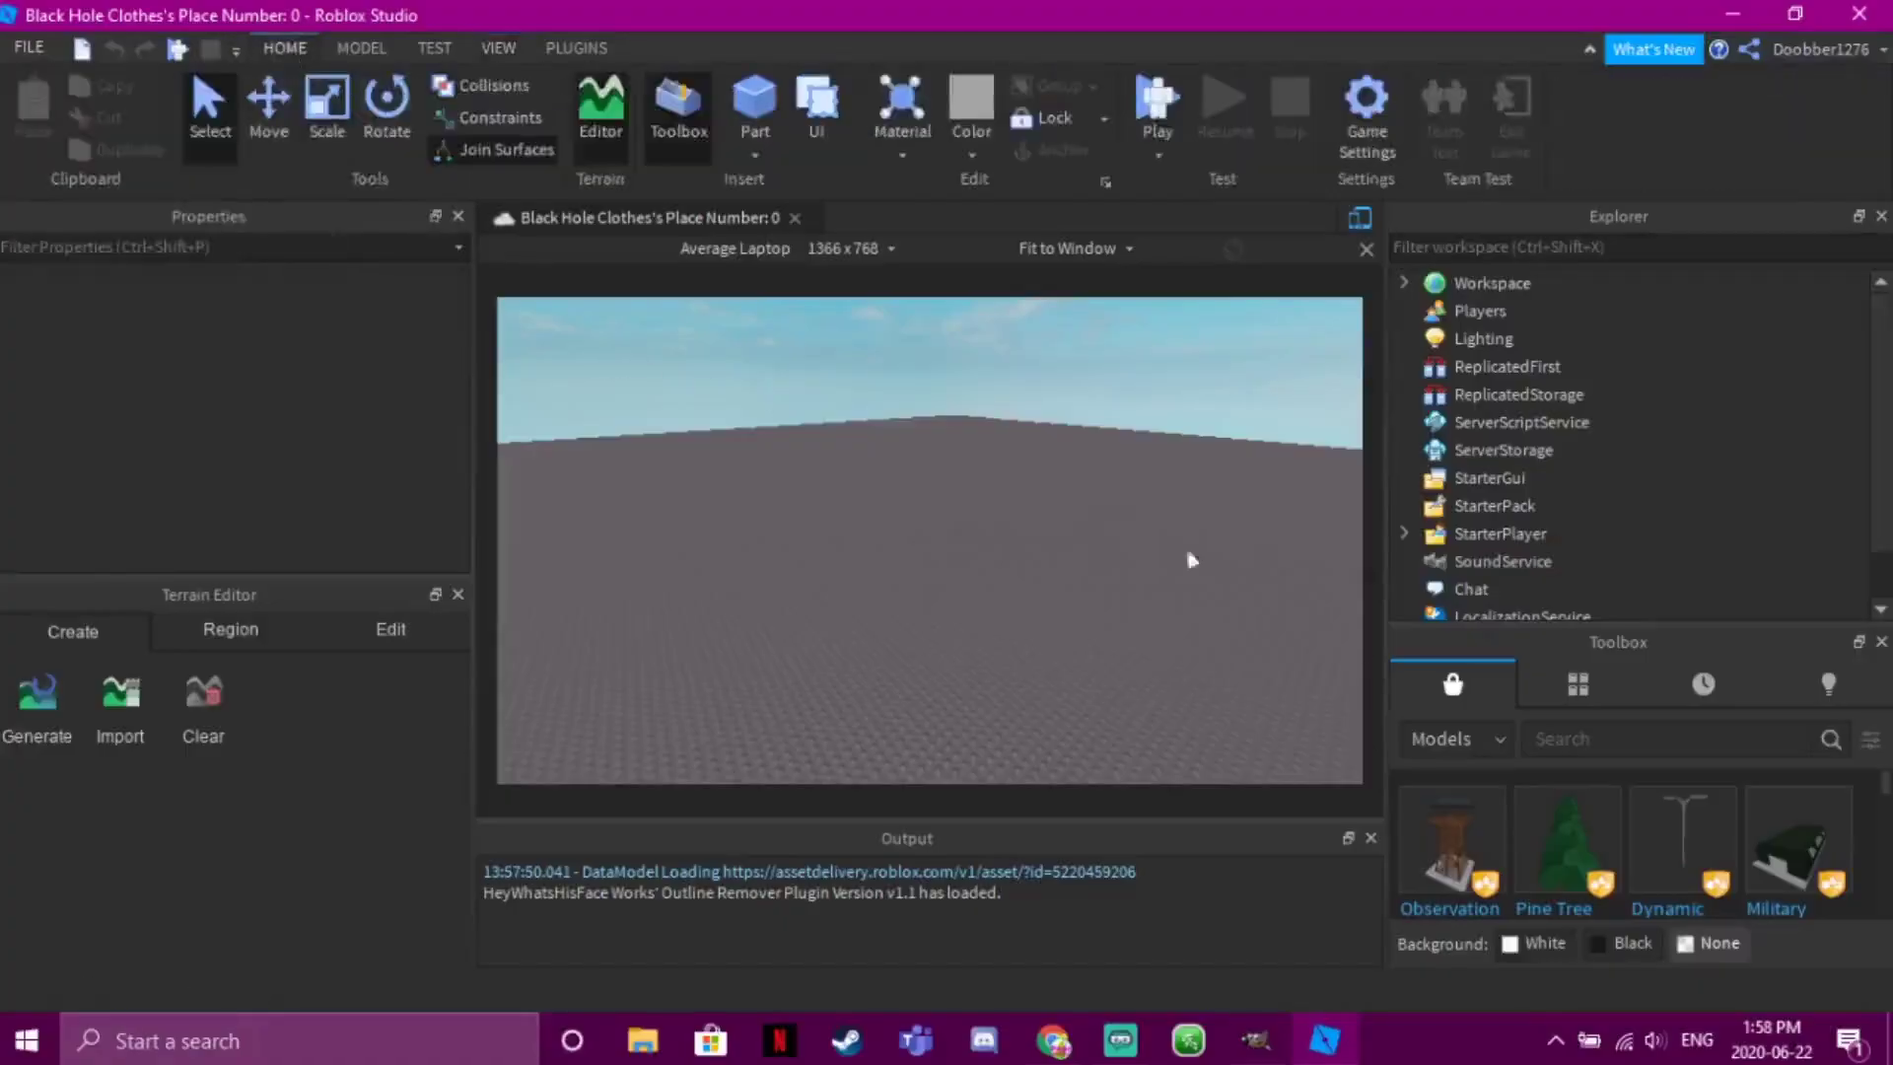
# Search the Toolbox for 'adm' and insert the HD Admin model
pyautogui.click(1614, 740)
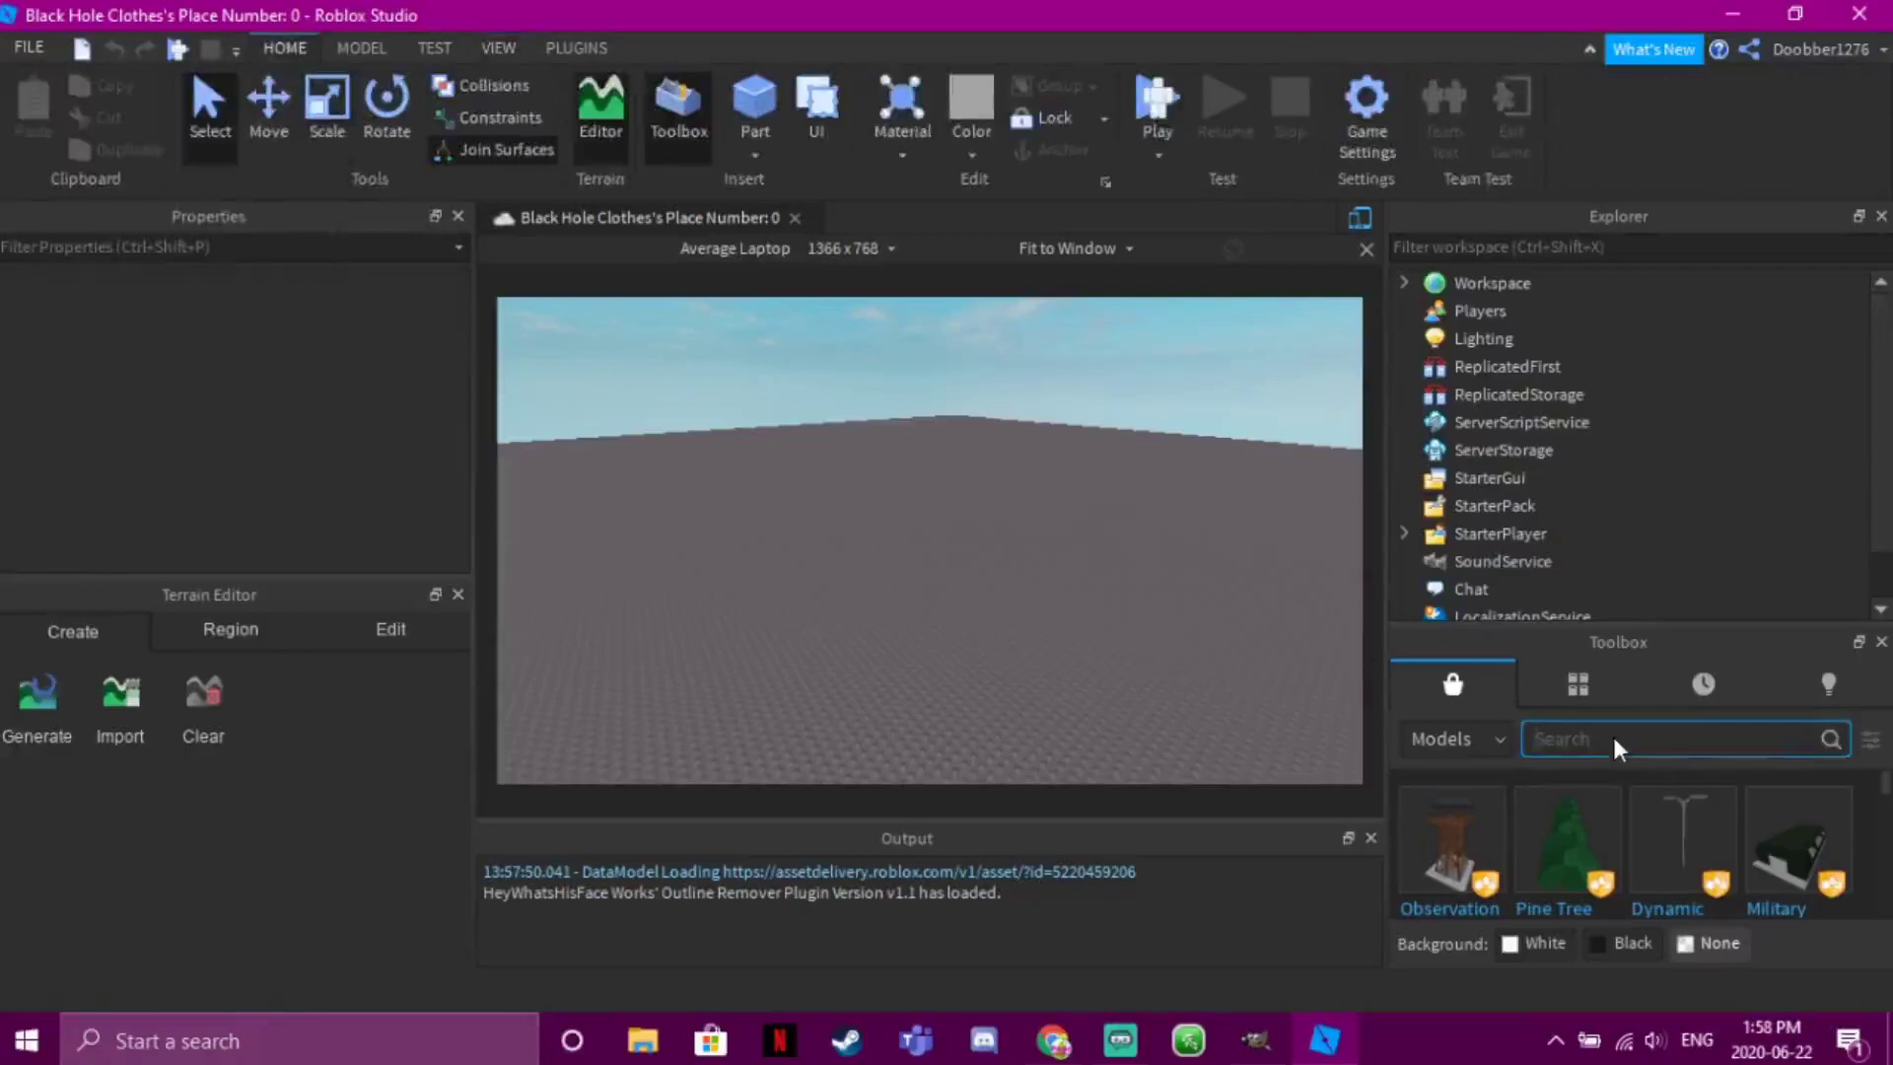
pyautogui.write('admin')
pyautogui.press('Return')
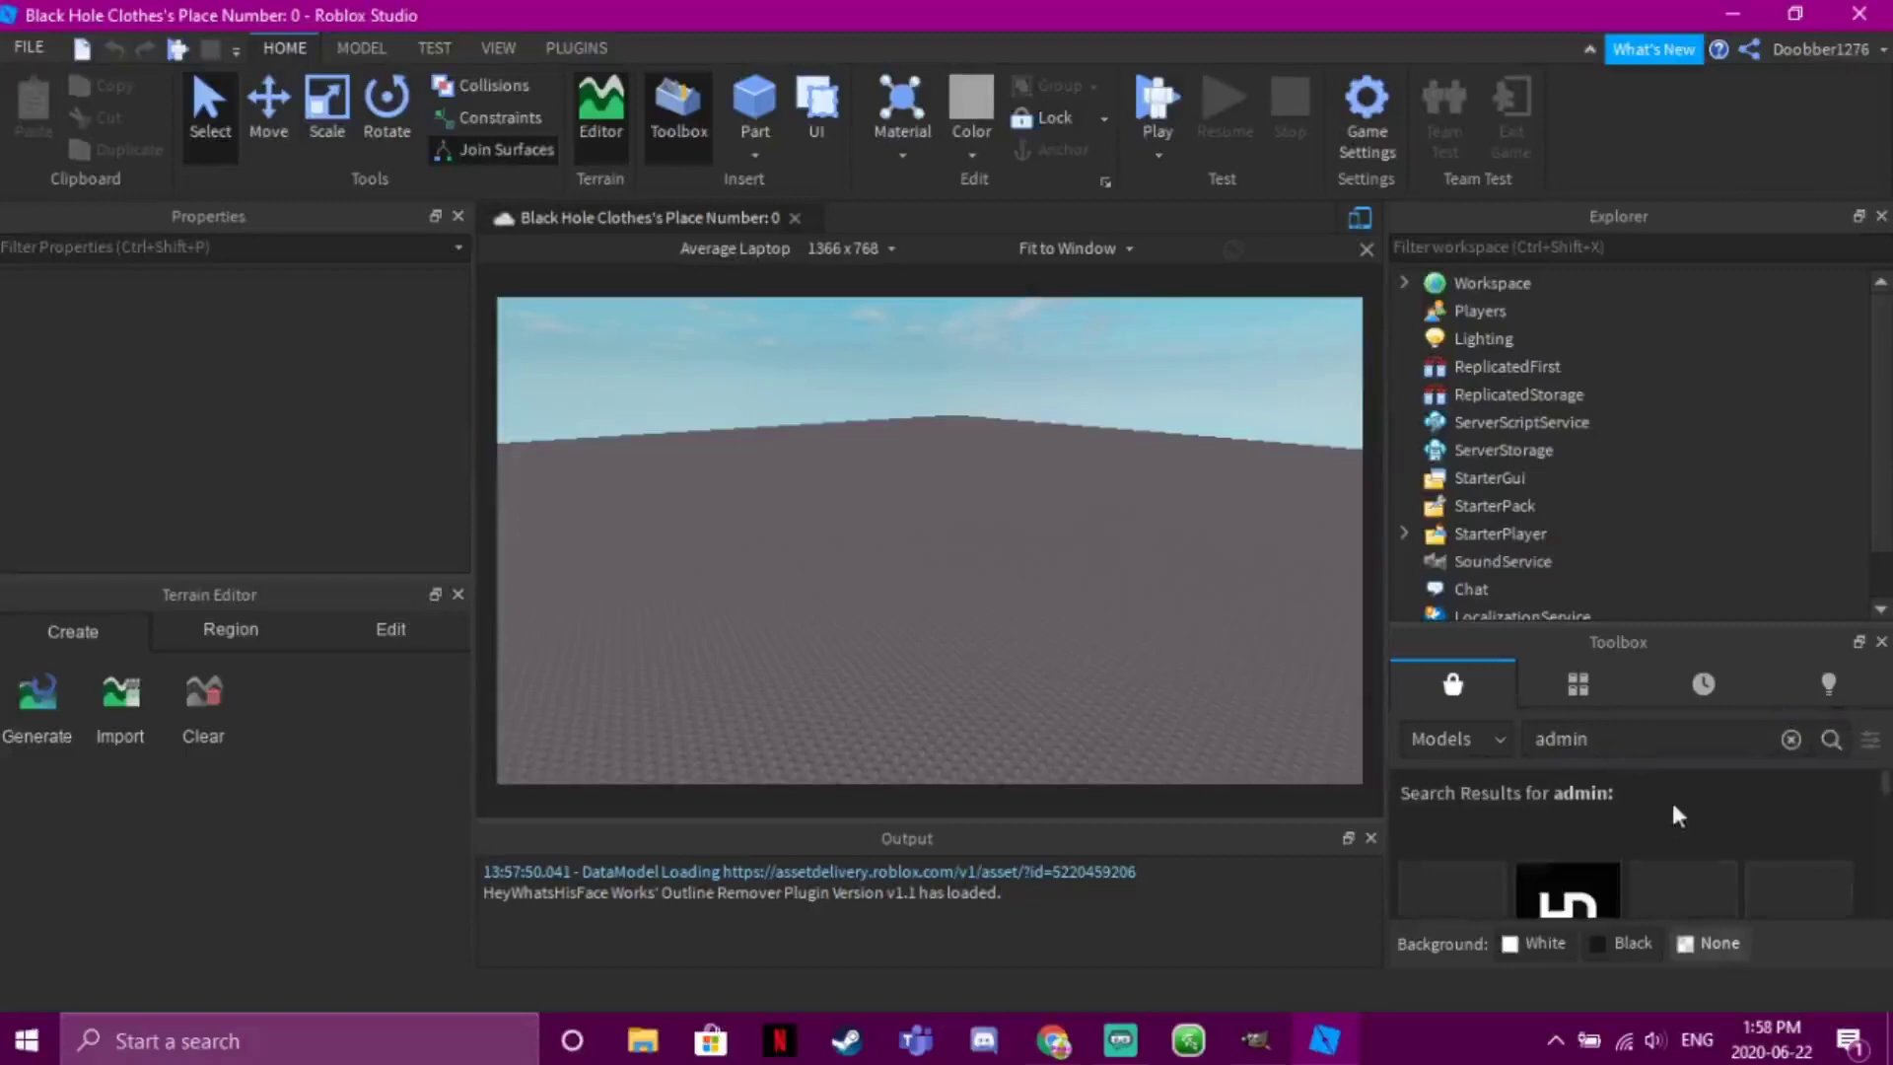
pyautogui.scroll(-2, 1887, 794)
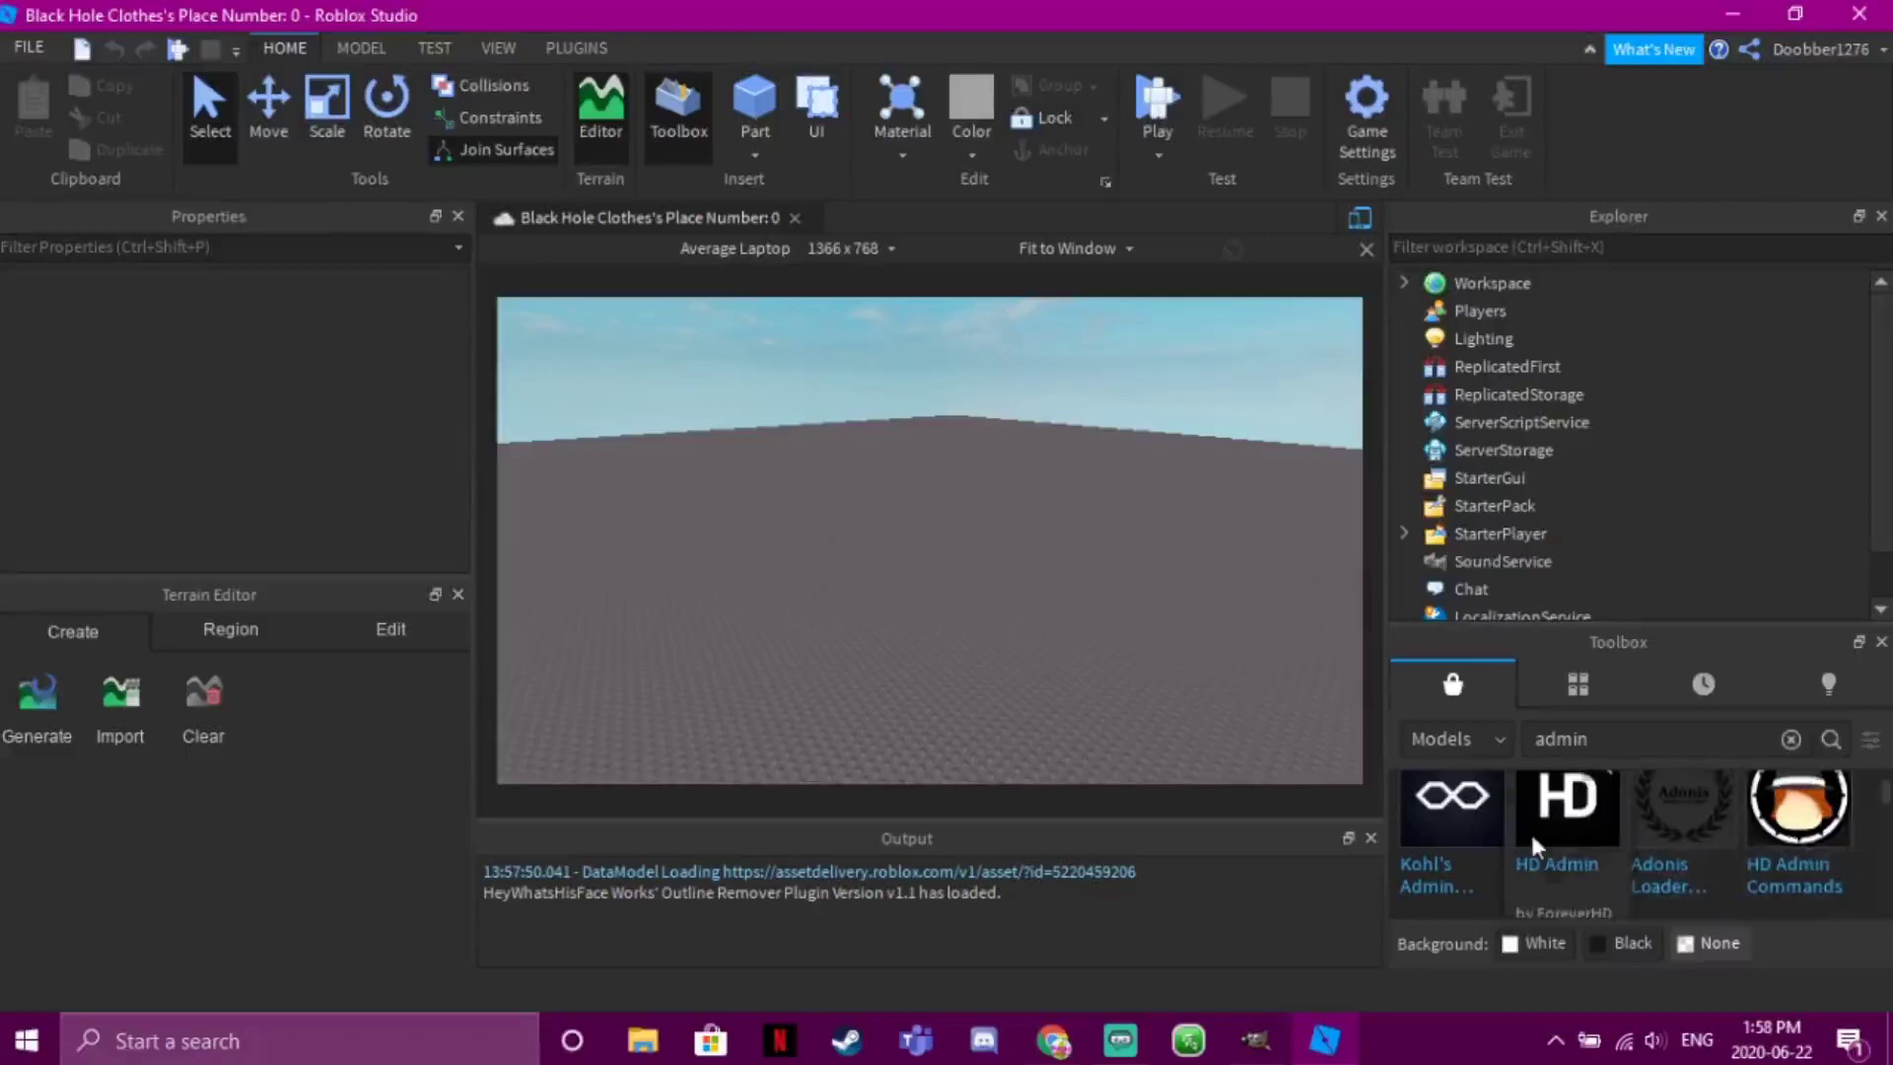
pyautogui.click(1536, 847)
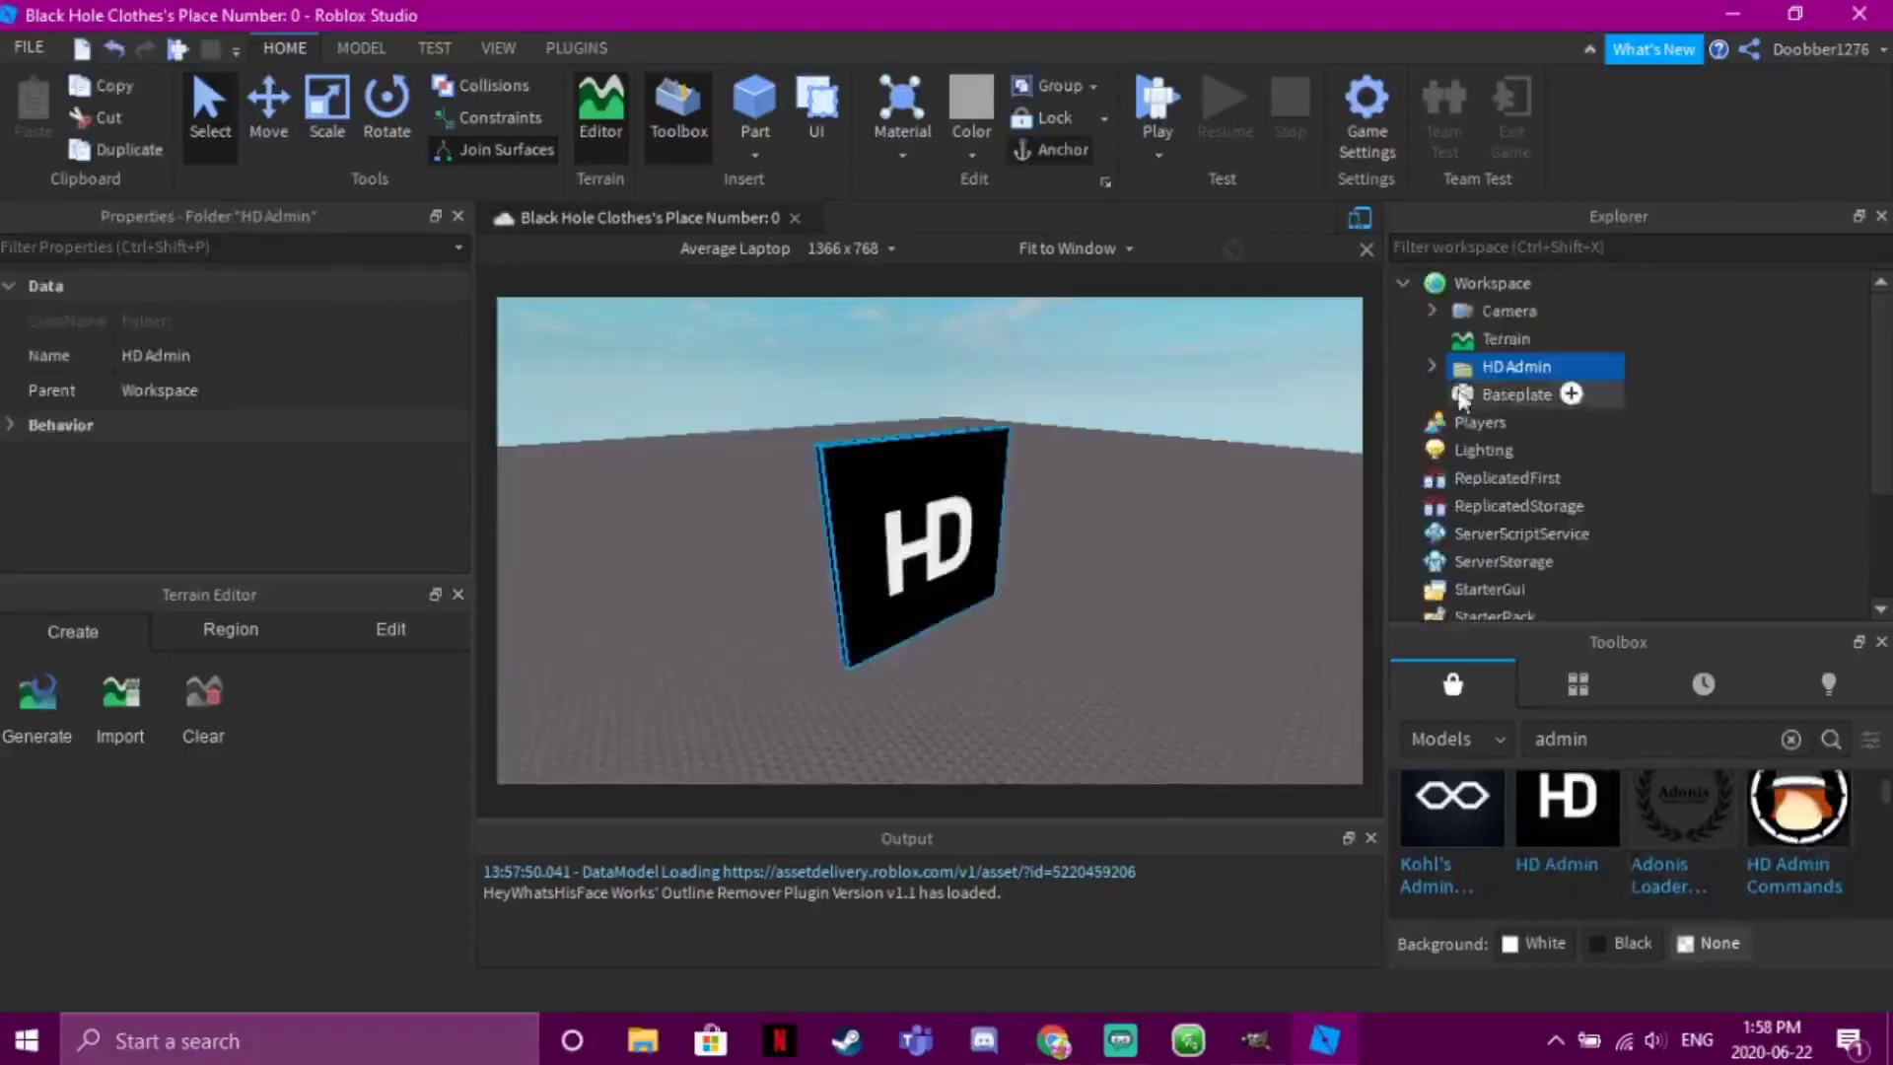
# Delete the ThumbnailCamera and About script from HD Admin
pyautogui.click(1448, 367)
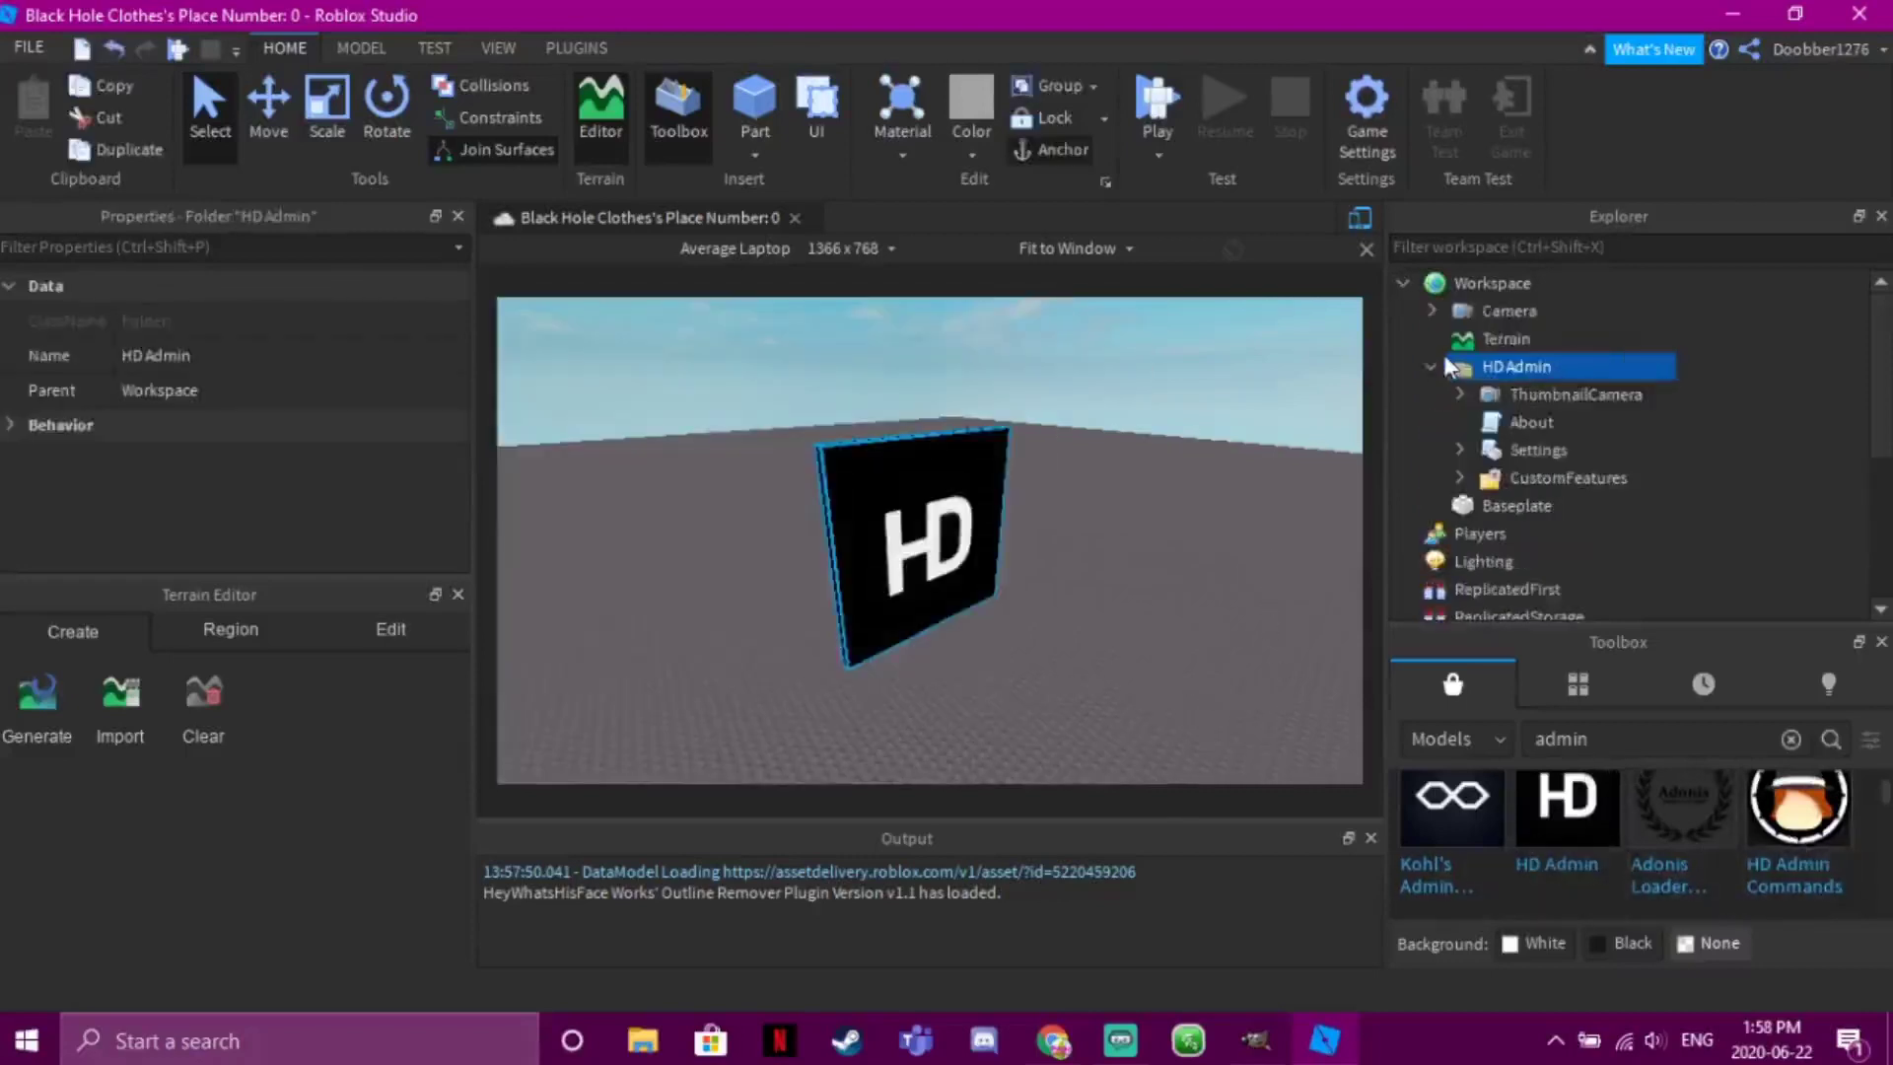
pyautogui.click(1500, 398)
pyautogui.press('Delete')
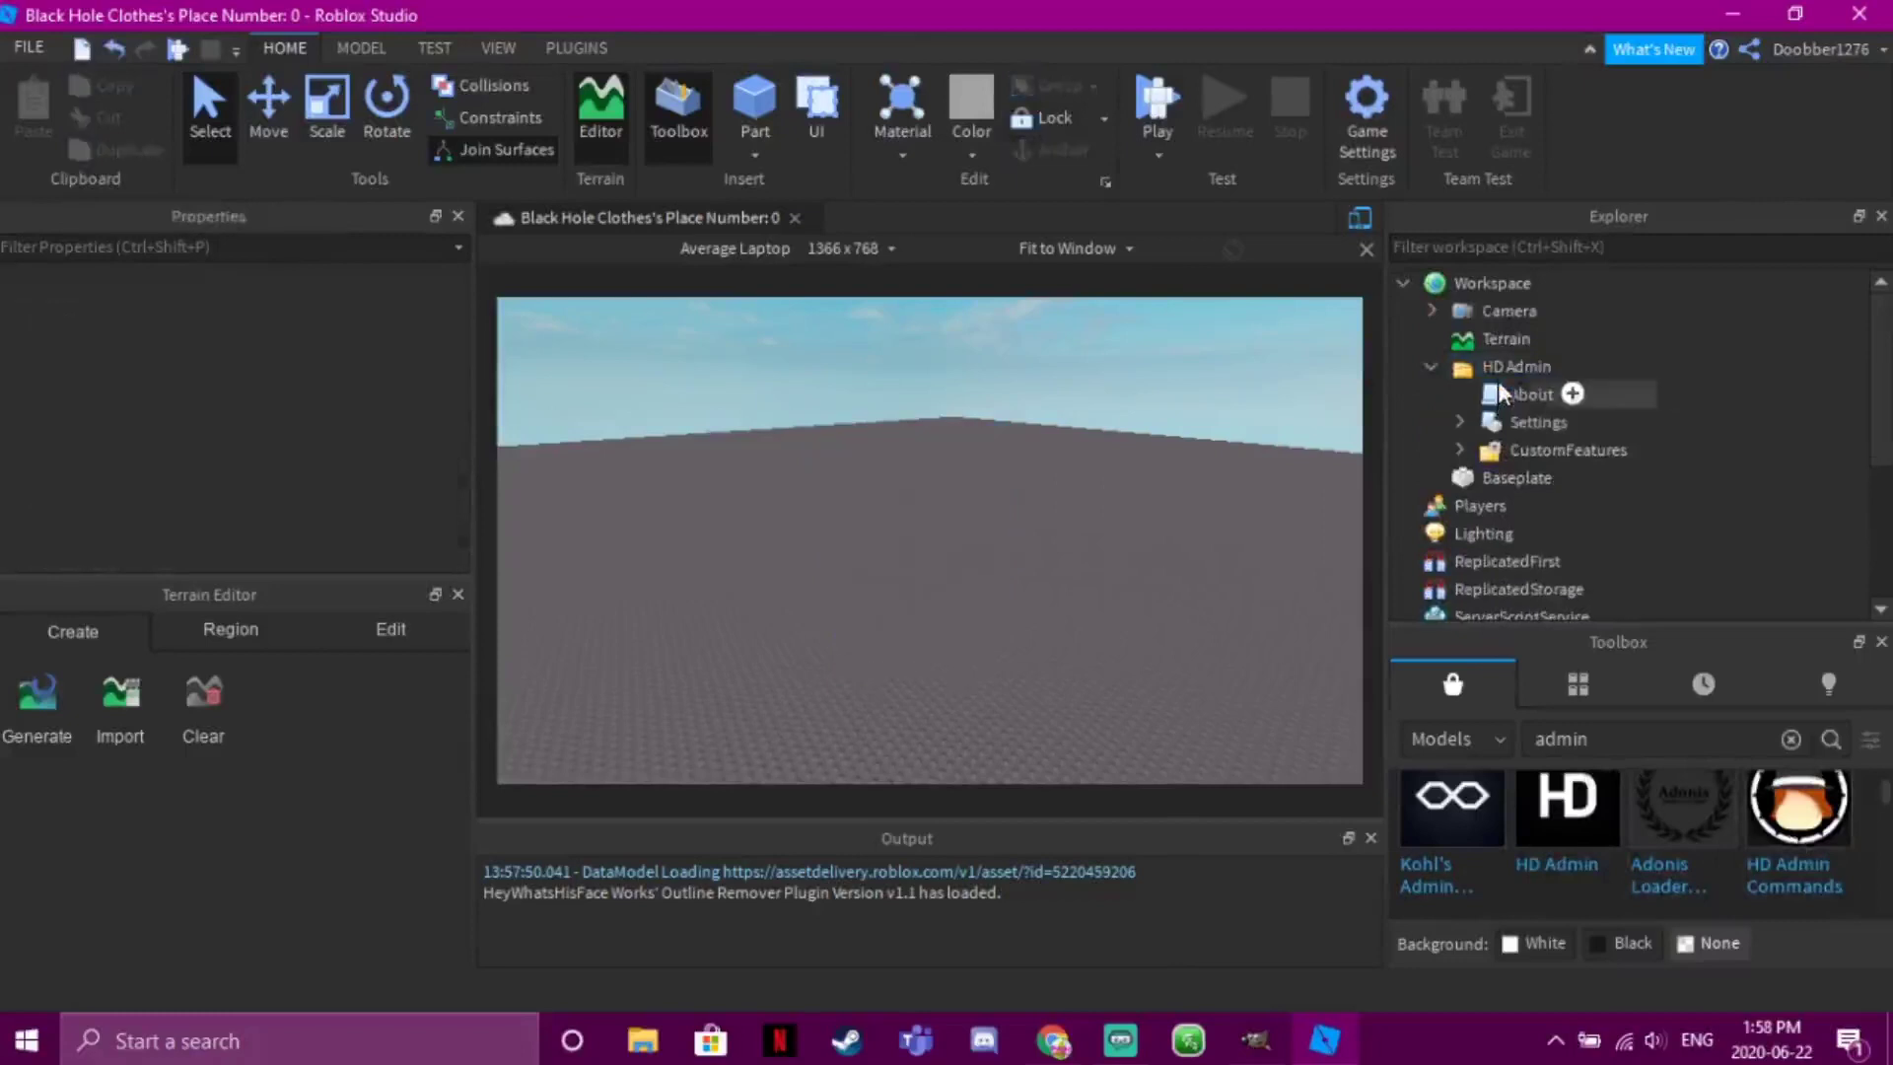
pyautogui.click(1500, 398)
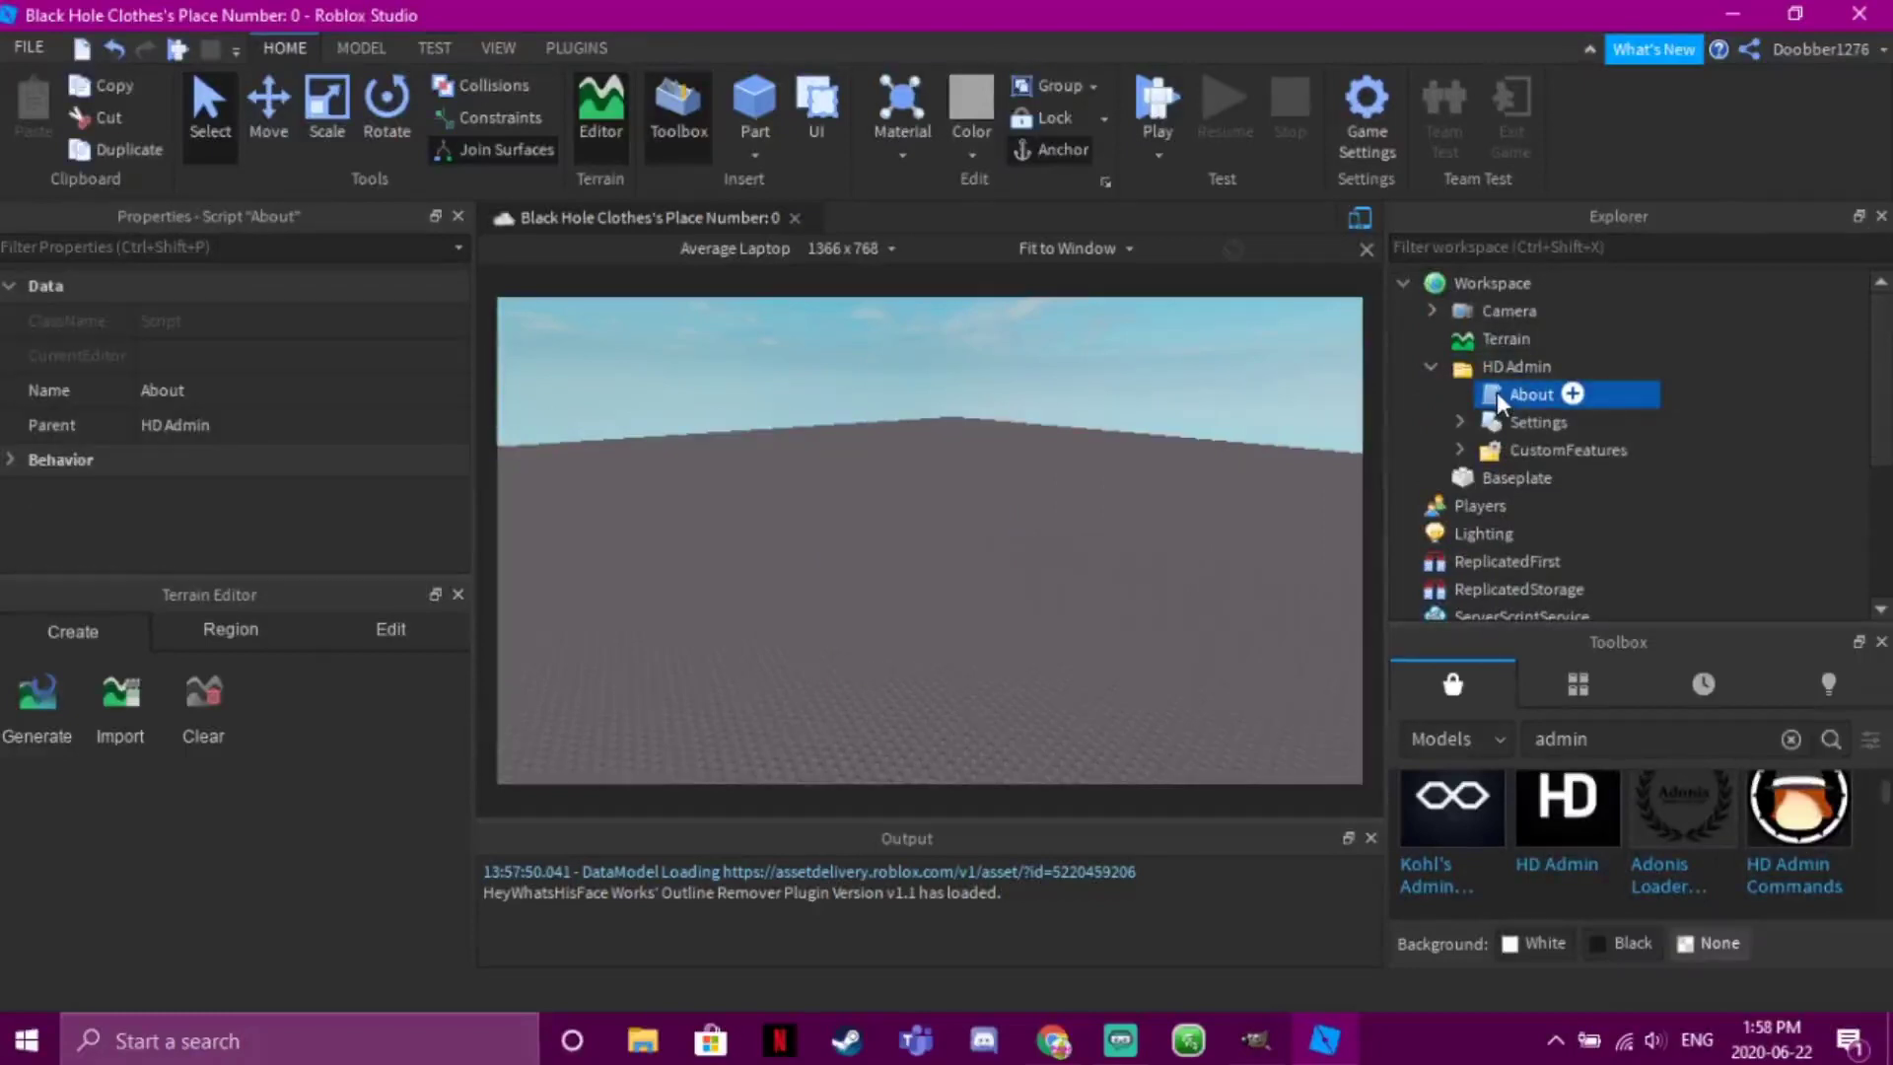
pyautogui.doubleClick(1502, 395)
pyautogui.click(900, 219)
pyautogui.press('Delete')
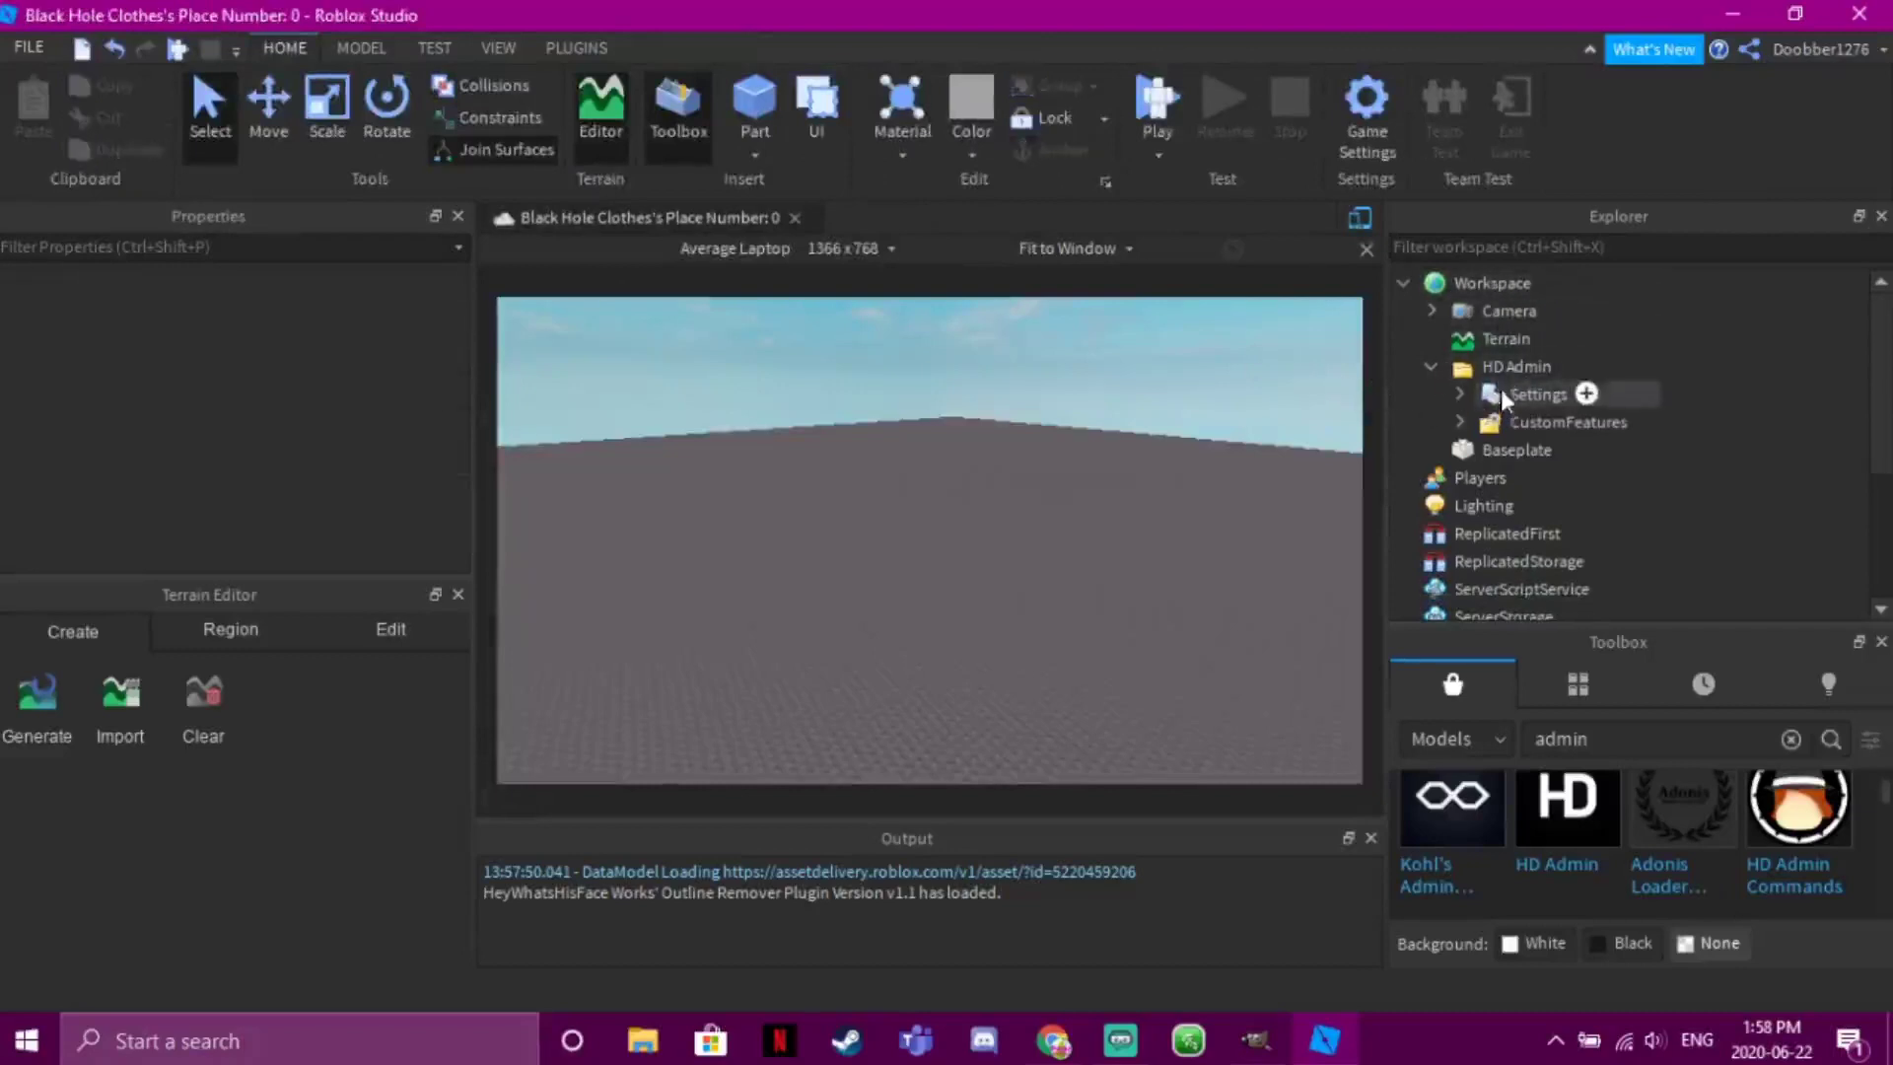
# Open HD Admin's Settings script and scroll to the rank and gamepass settings
pyautogui.doubleClick(1535, 394)
pyautogui.doubleClick(1534, 395)
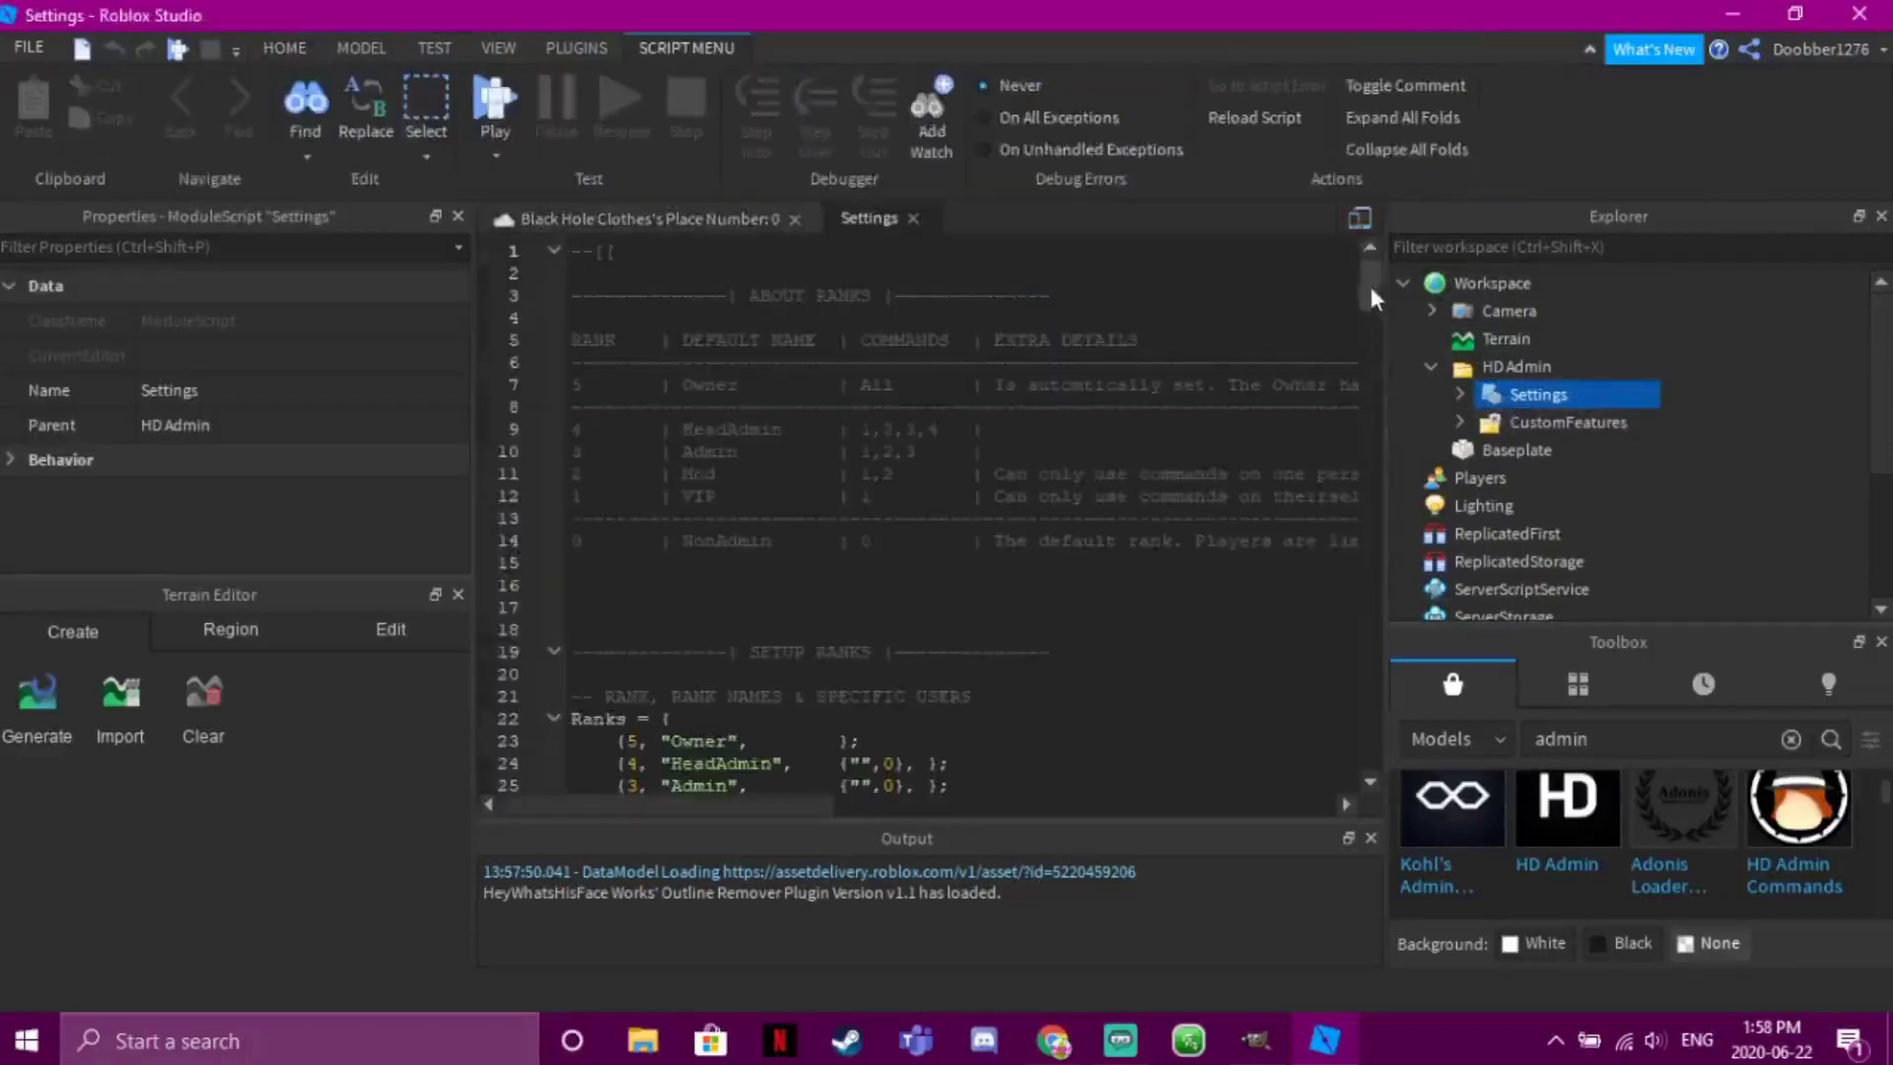
pyautogui.moveTo(1373, 297); pyautogui.dragTo(1373, 337)
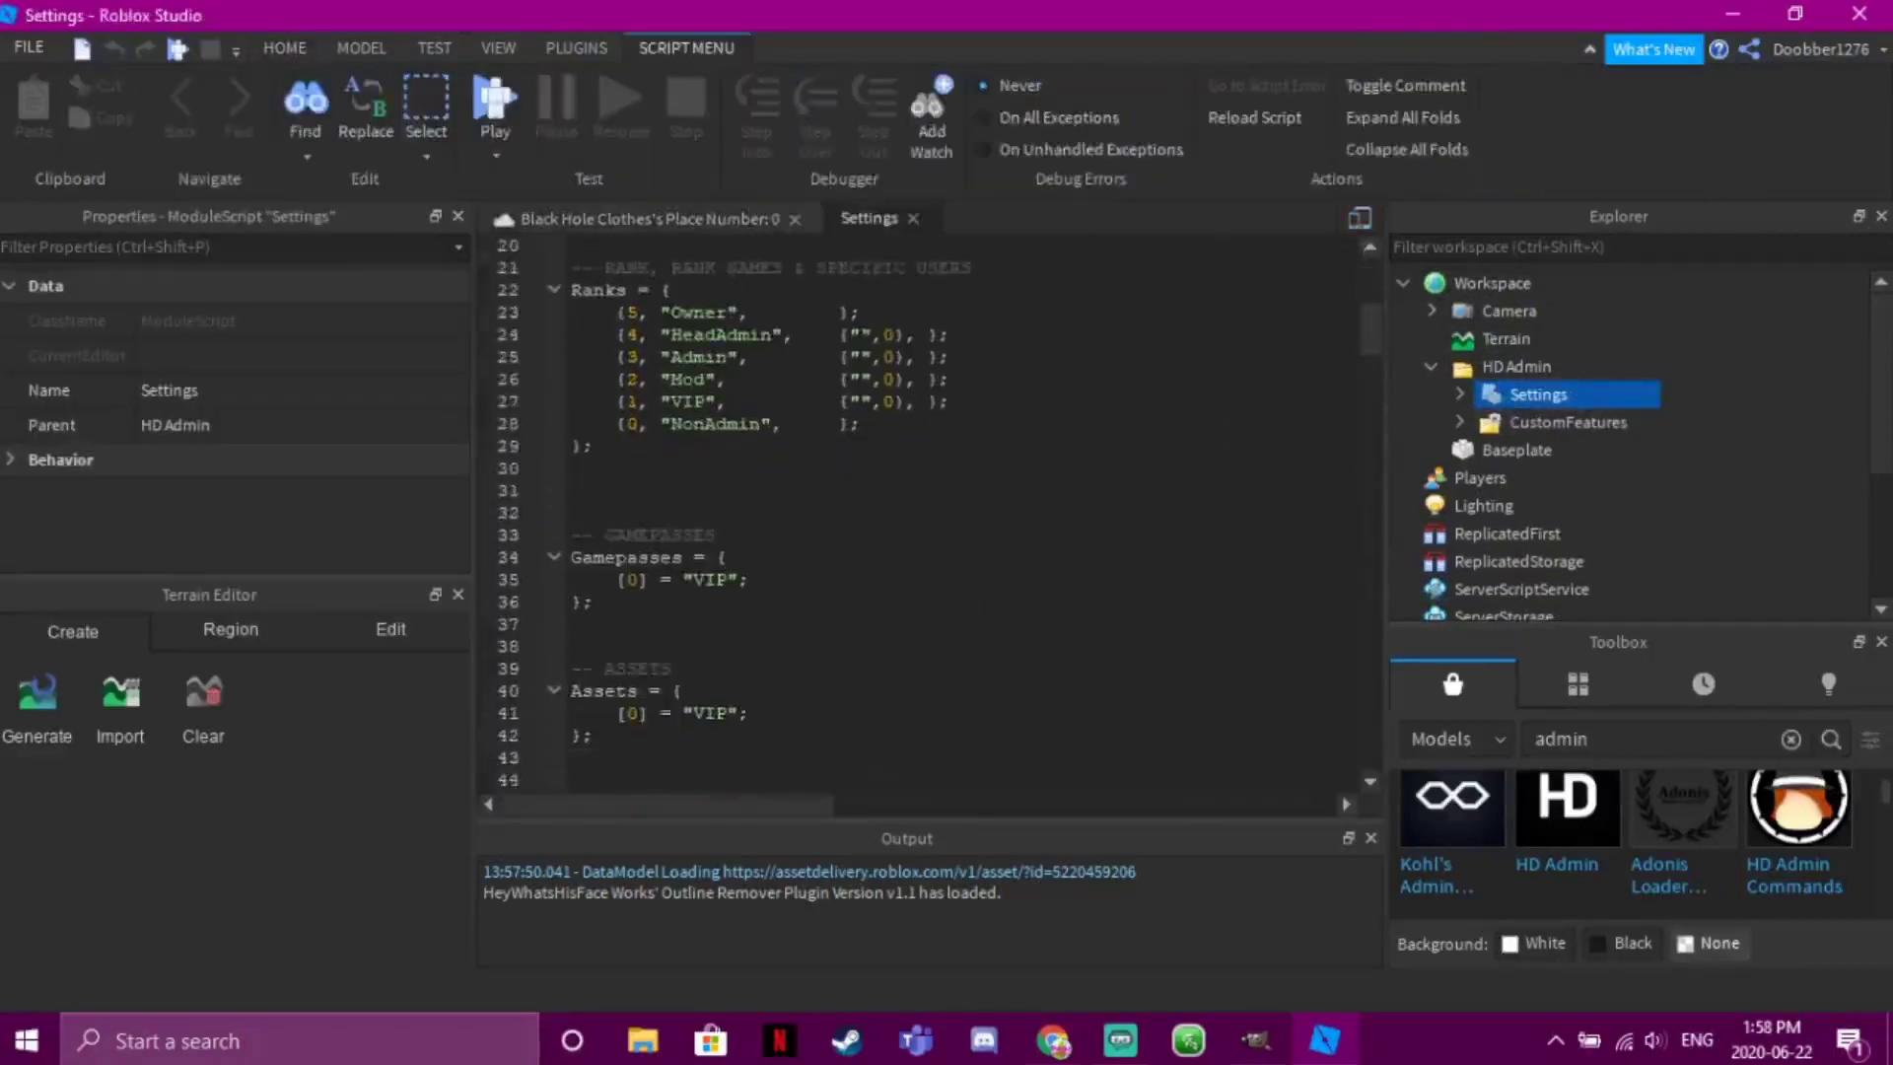
pyautogui.click(1054, 1040)
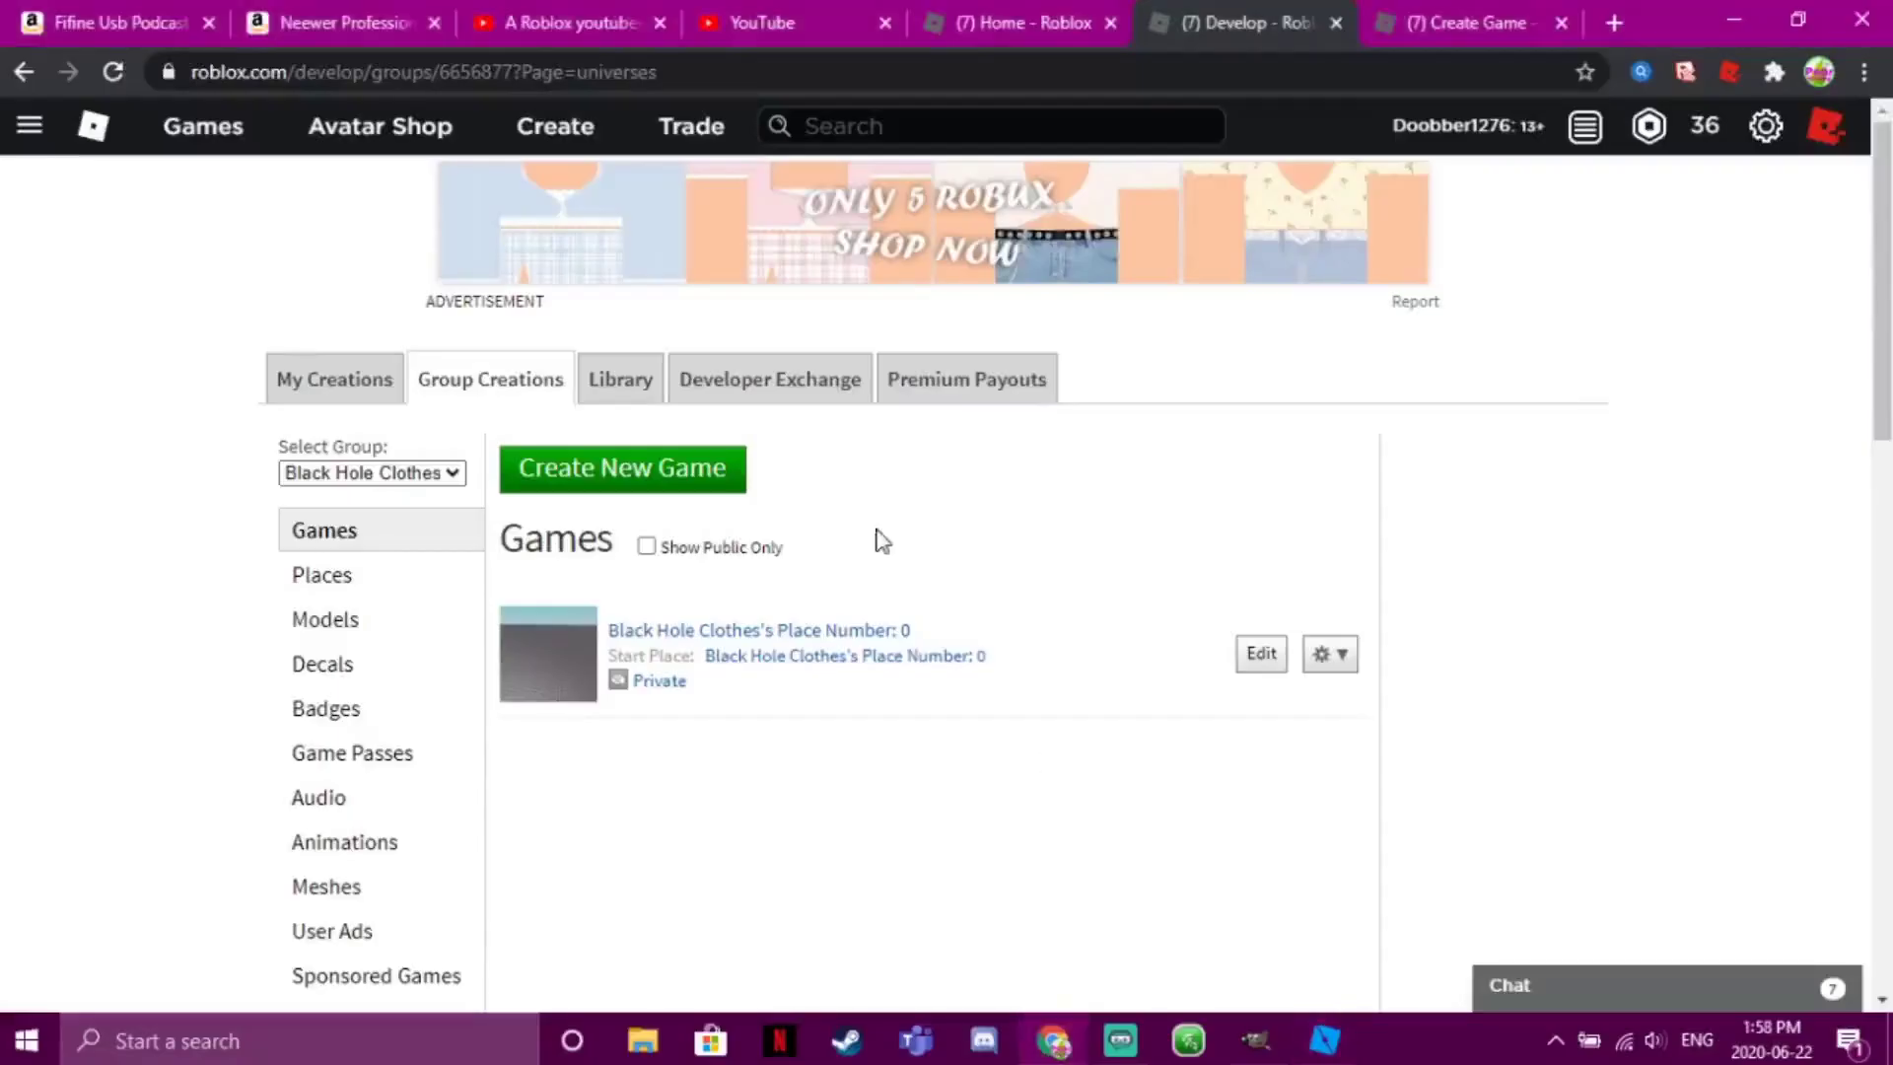
# Go from the group place's page to its Store and start adding a new game pass
pyautogui.click(836, 663)
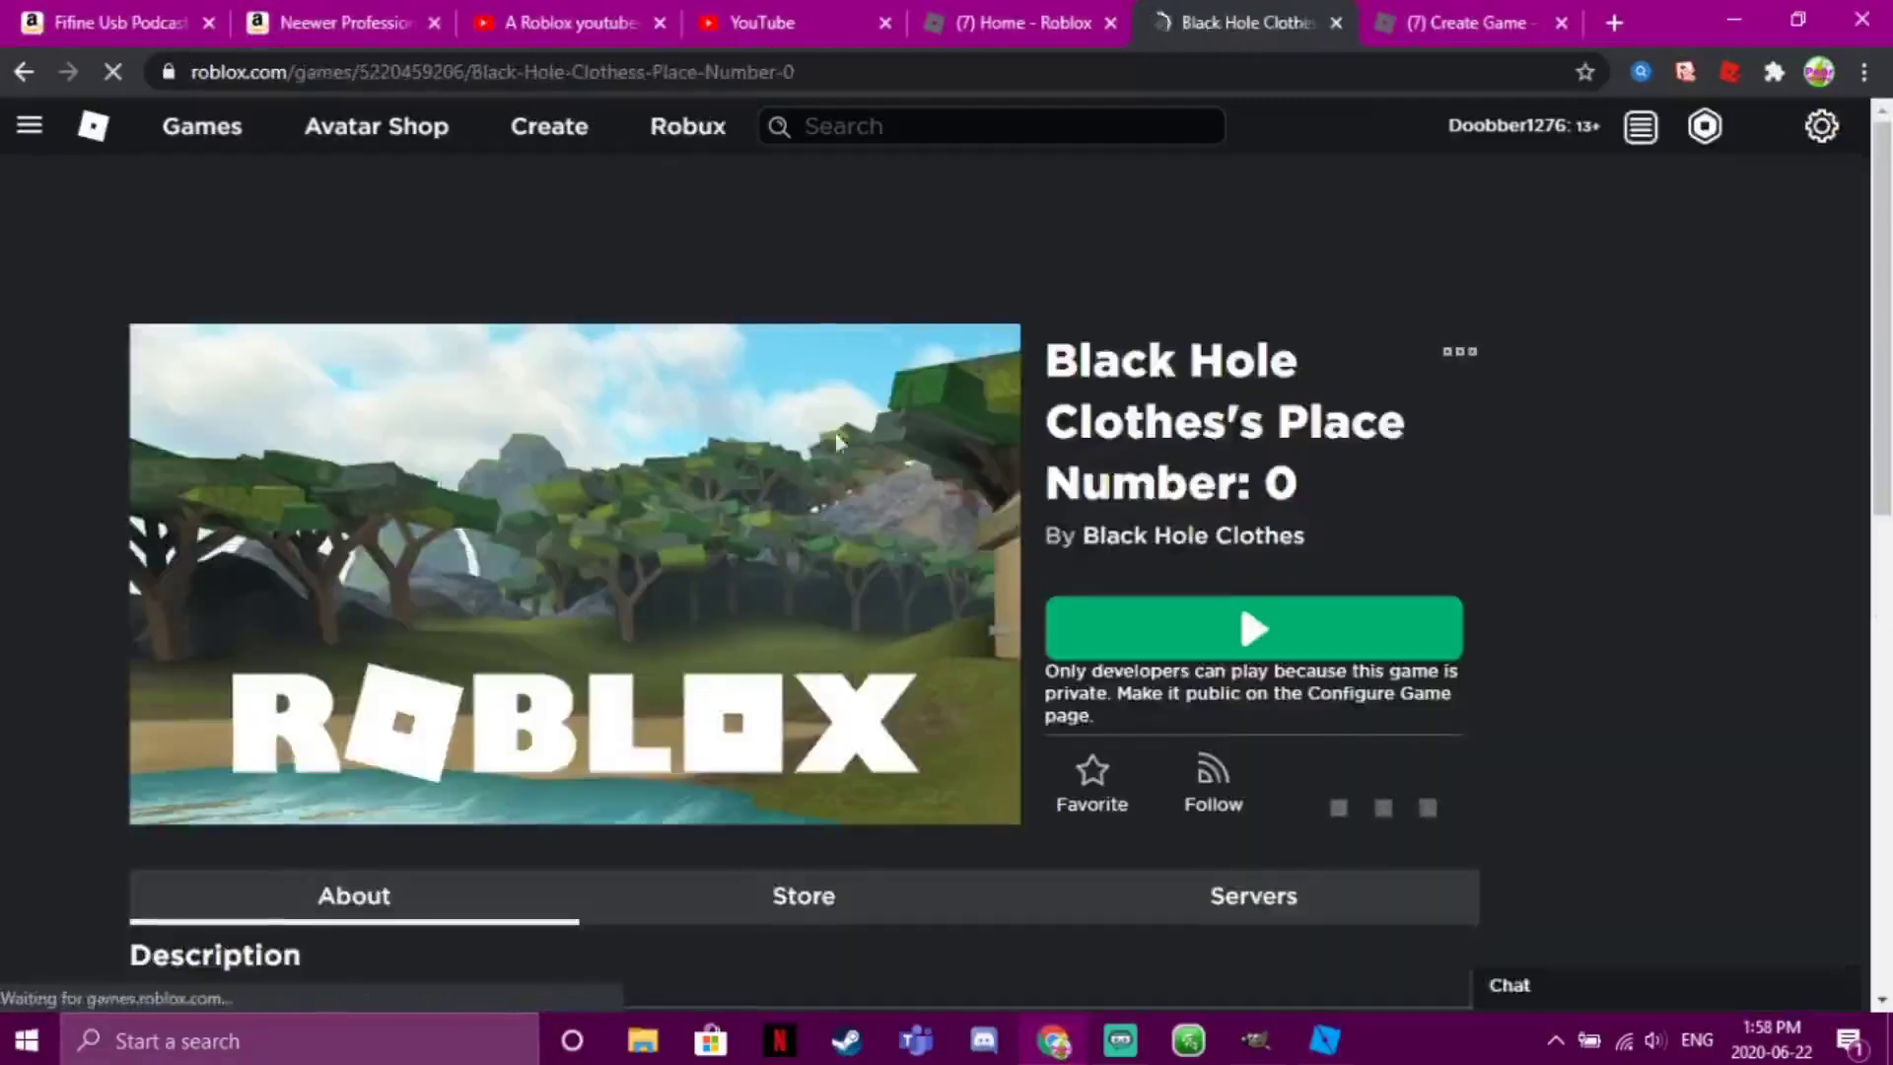
pyautogui.scroll(-5, 1822, 501)
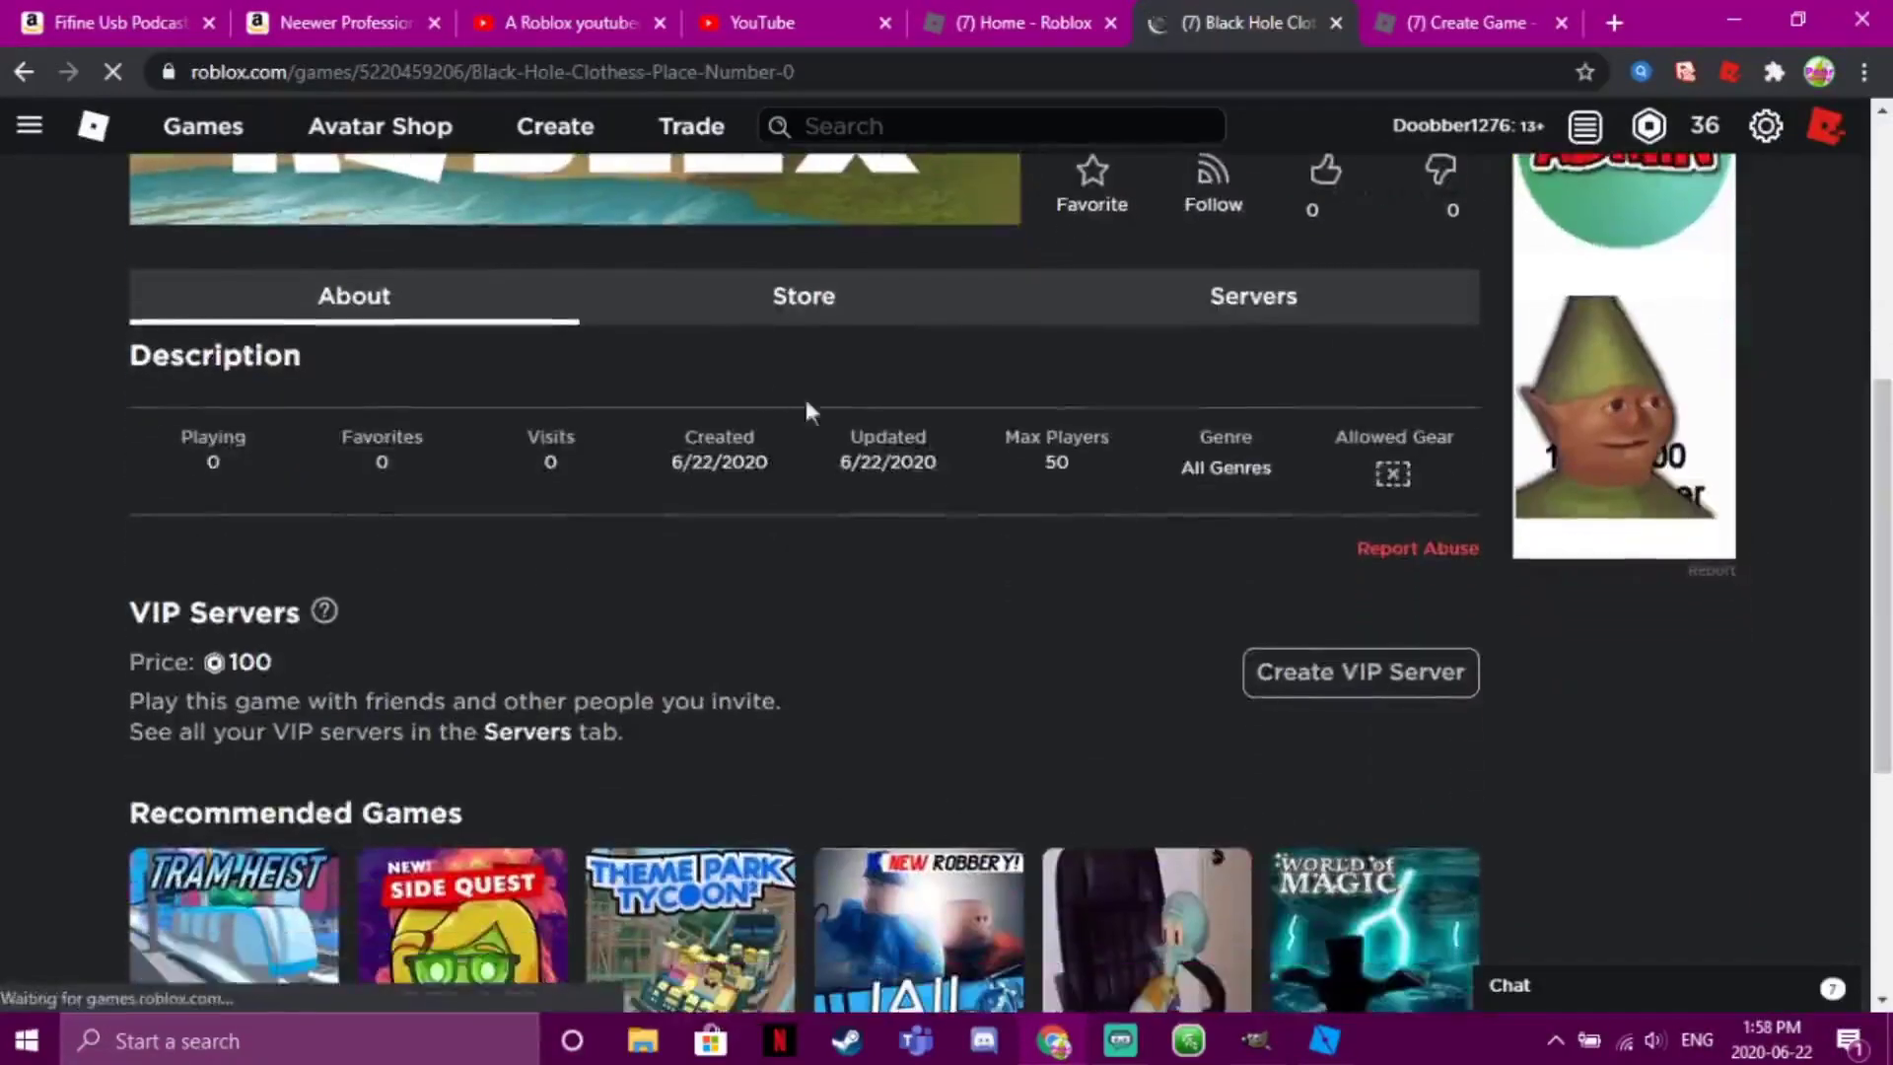
pyautogui.click(761, 308)
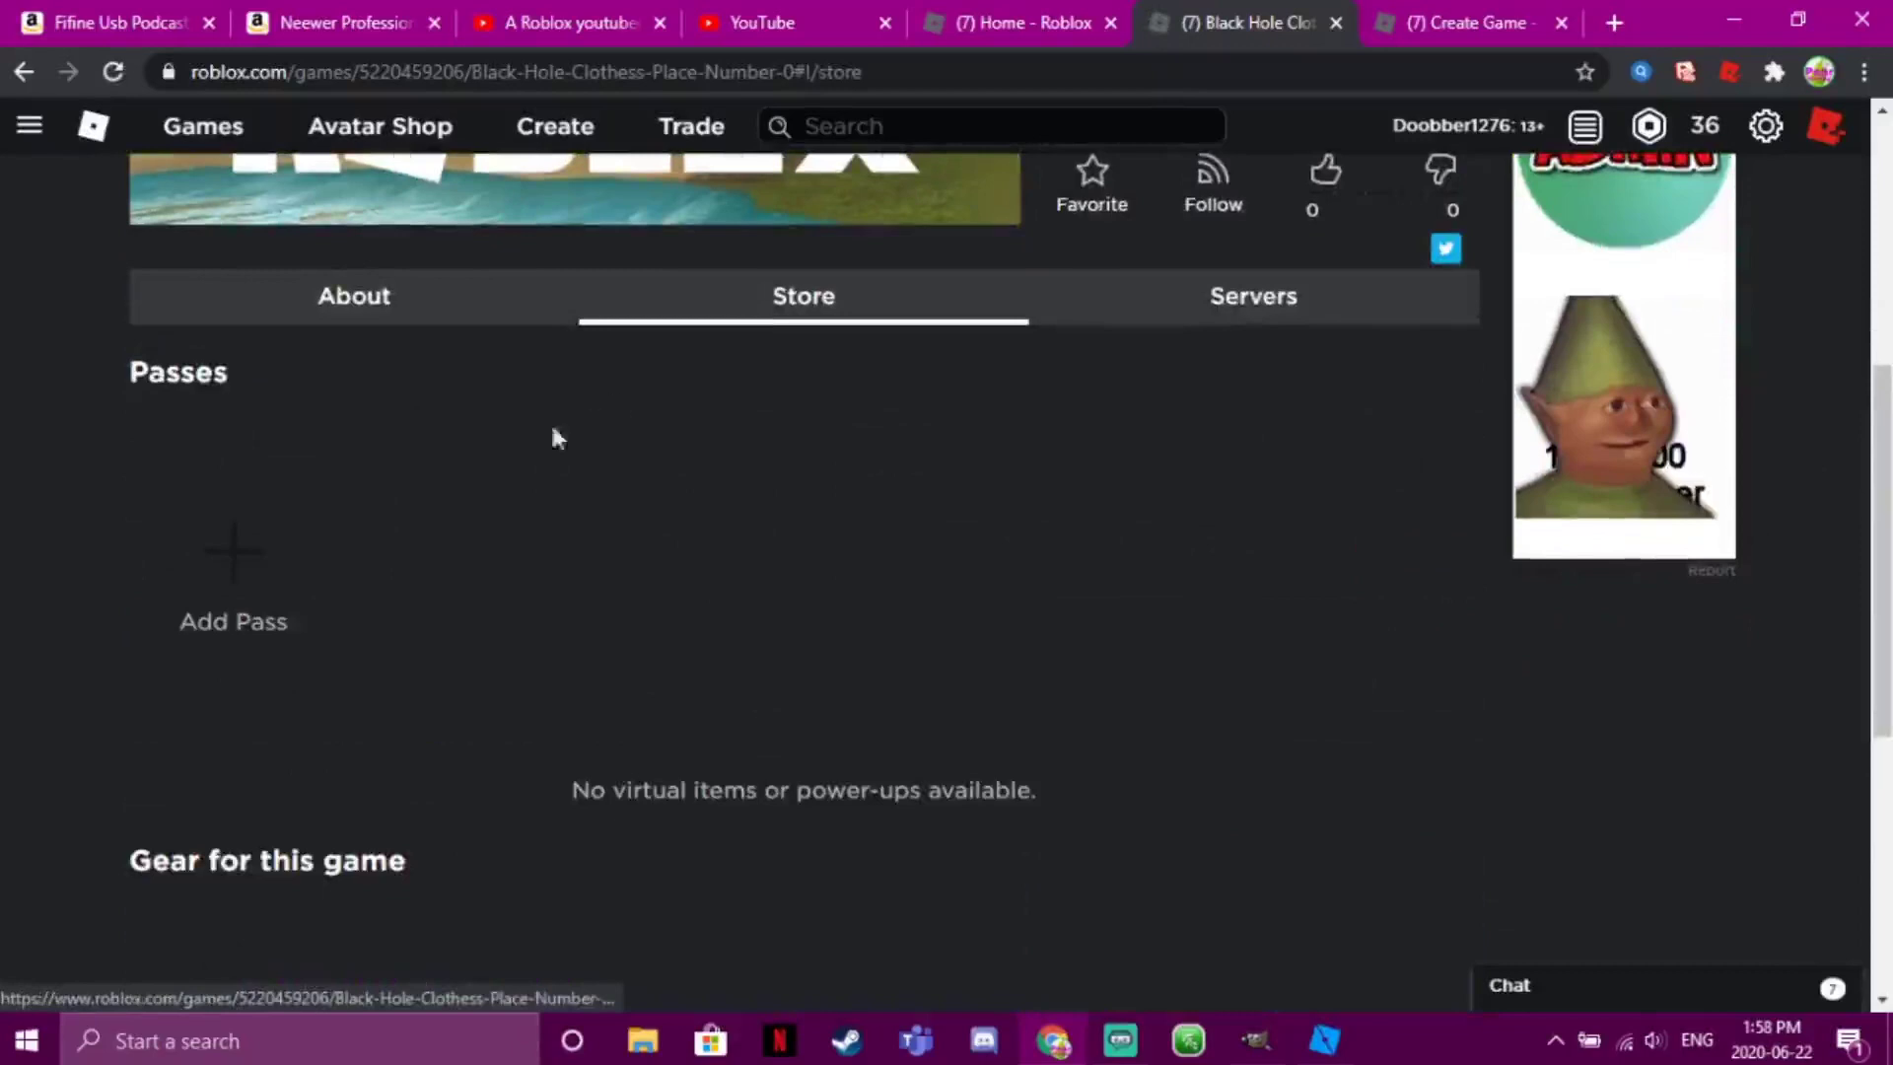
pyautogui.click(251, 569)
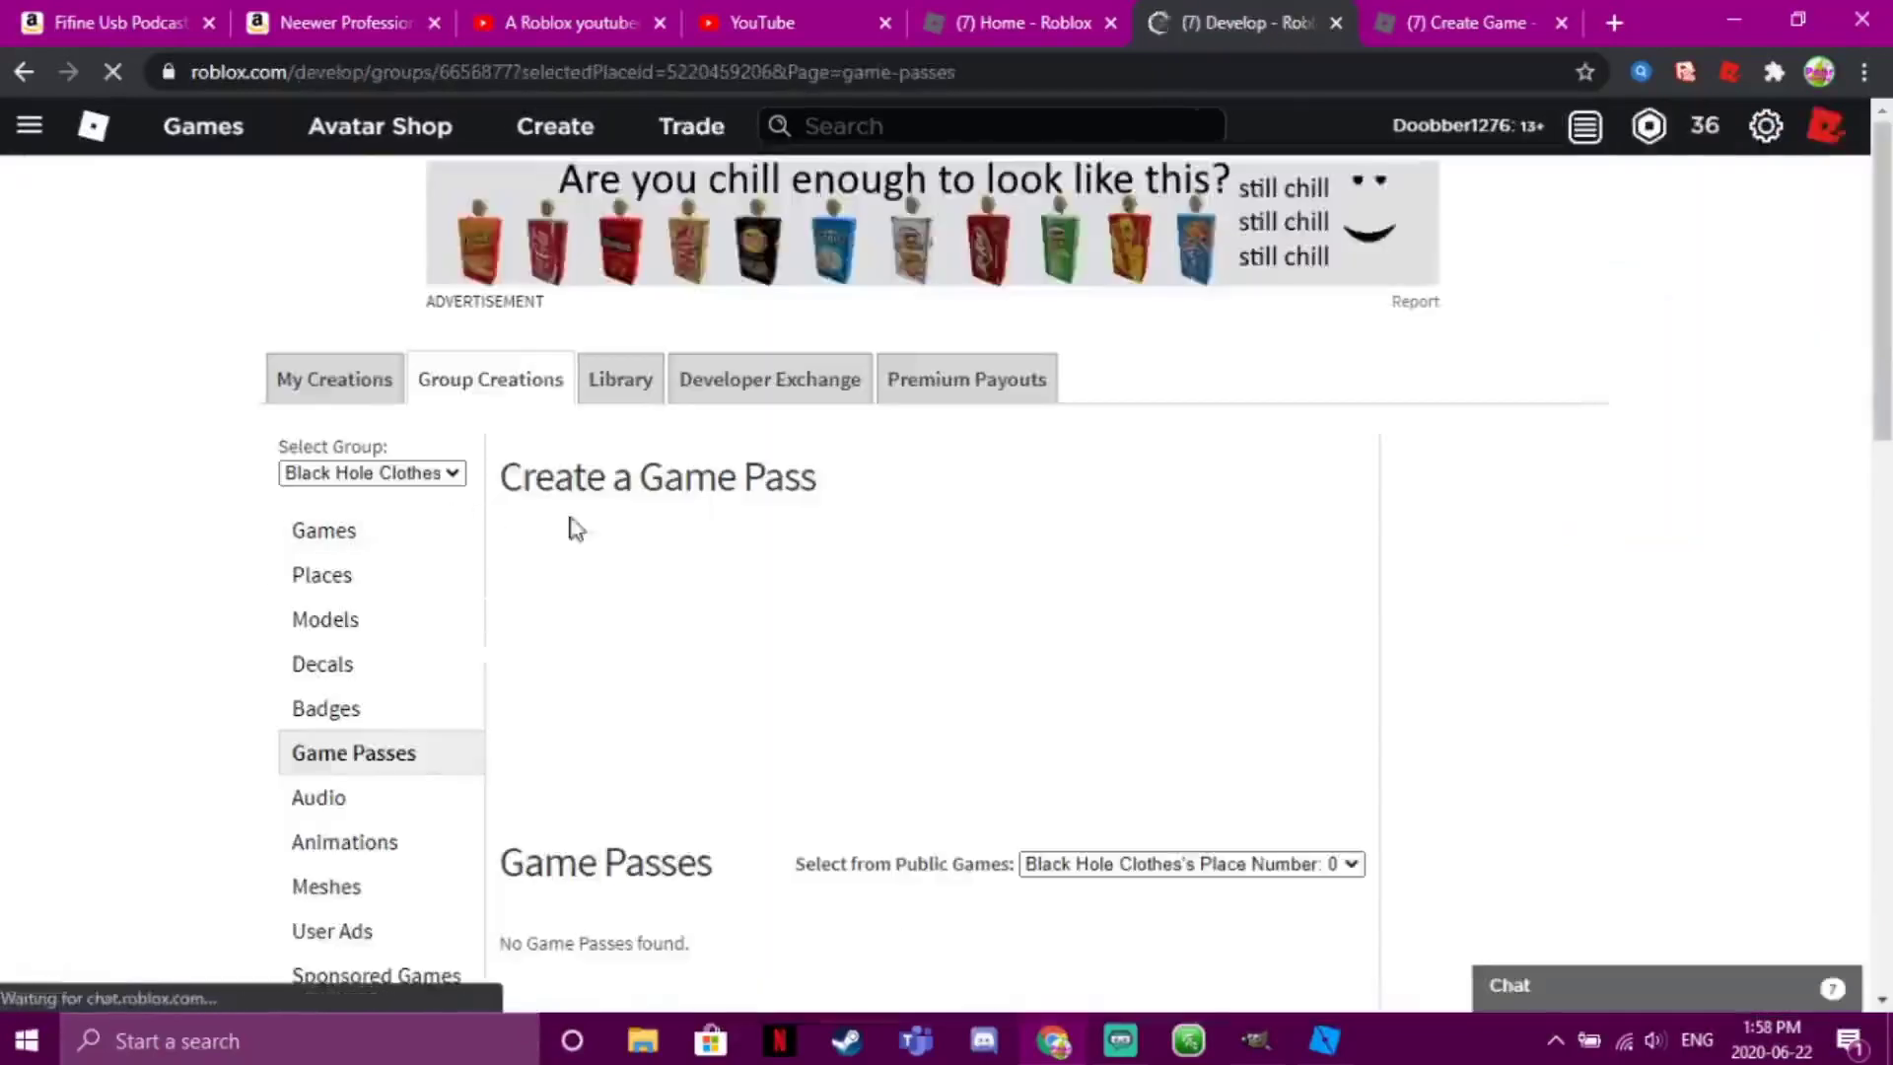
pyautogui.scroll(-5, 1834, 477)
pyautogui.scroll(2, 1854, 400)
pyautogui.scroll(1, 1471, 456)
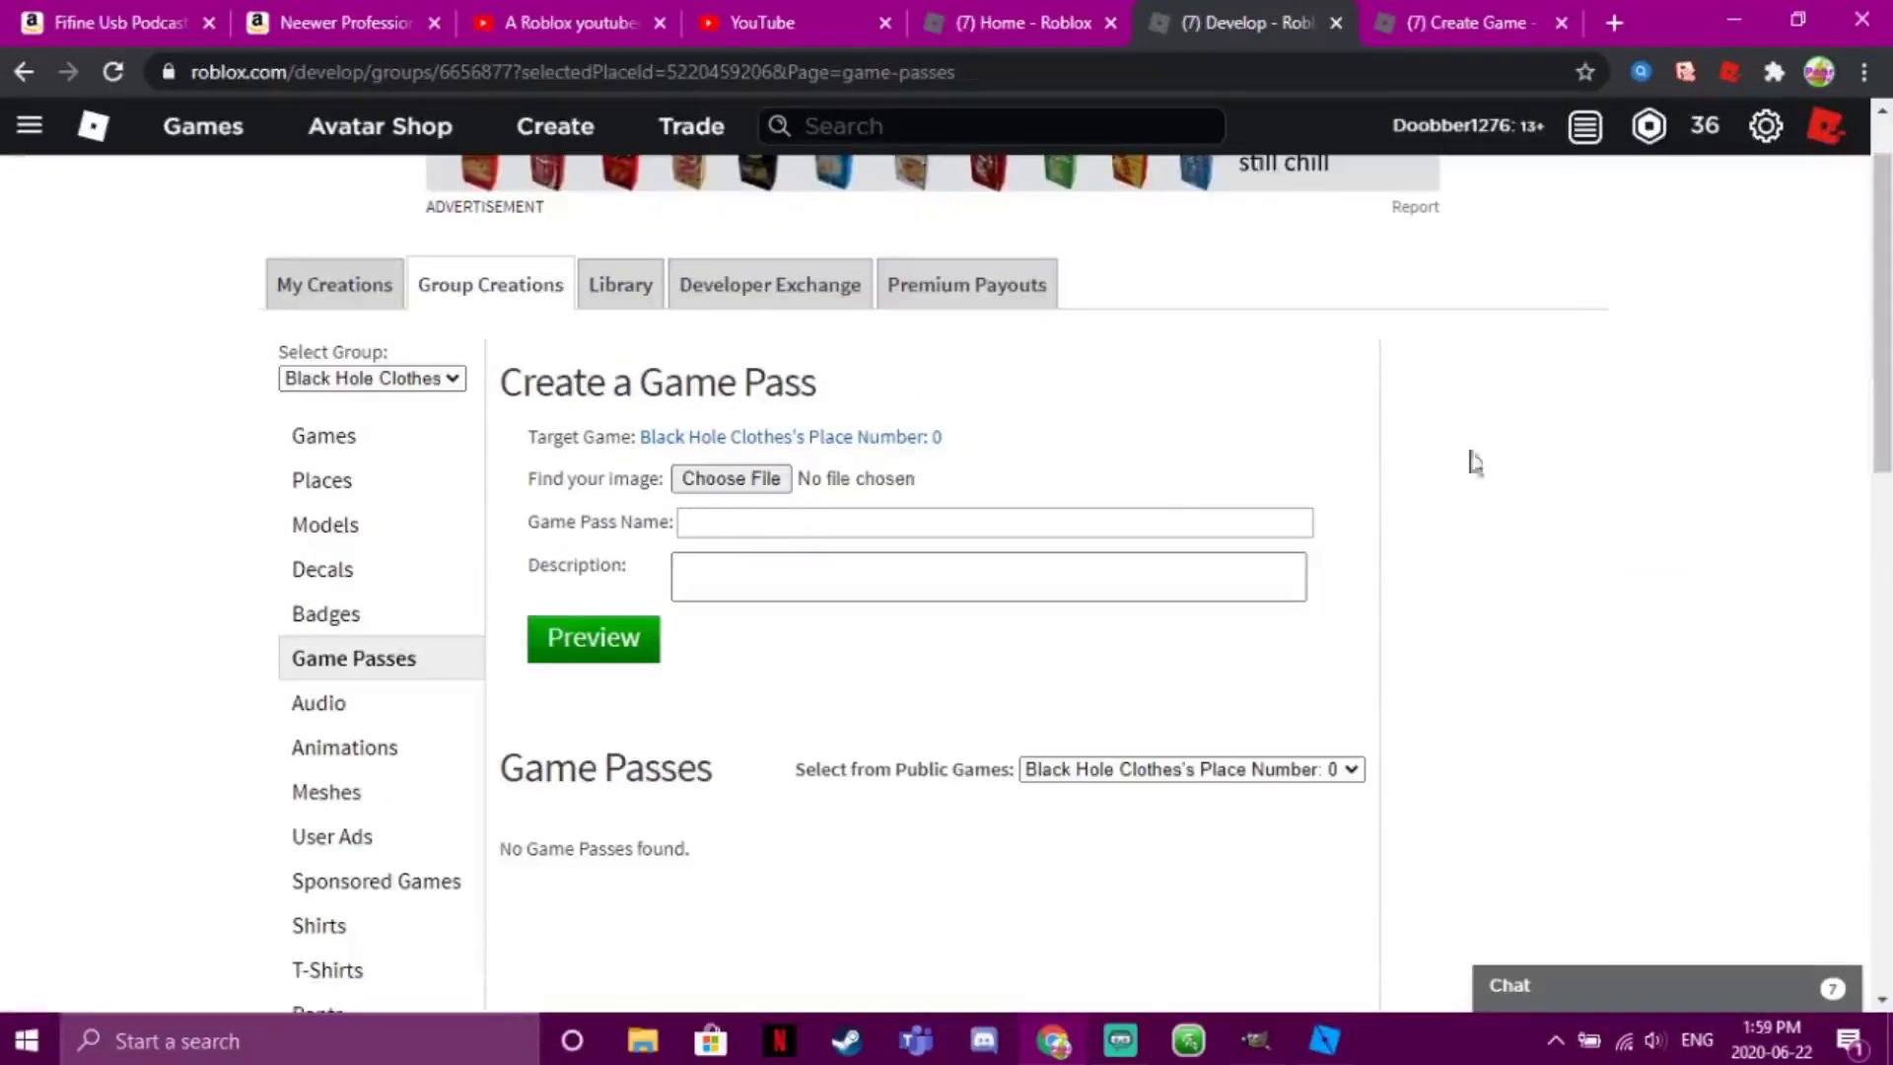
# Choose Admin Roblox.png from the Pictures folder as the game pass image
pyautogui.click(747, 481)
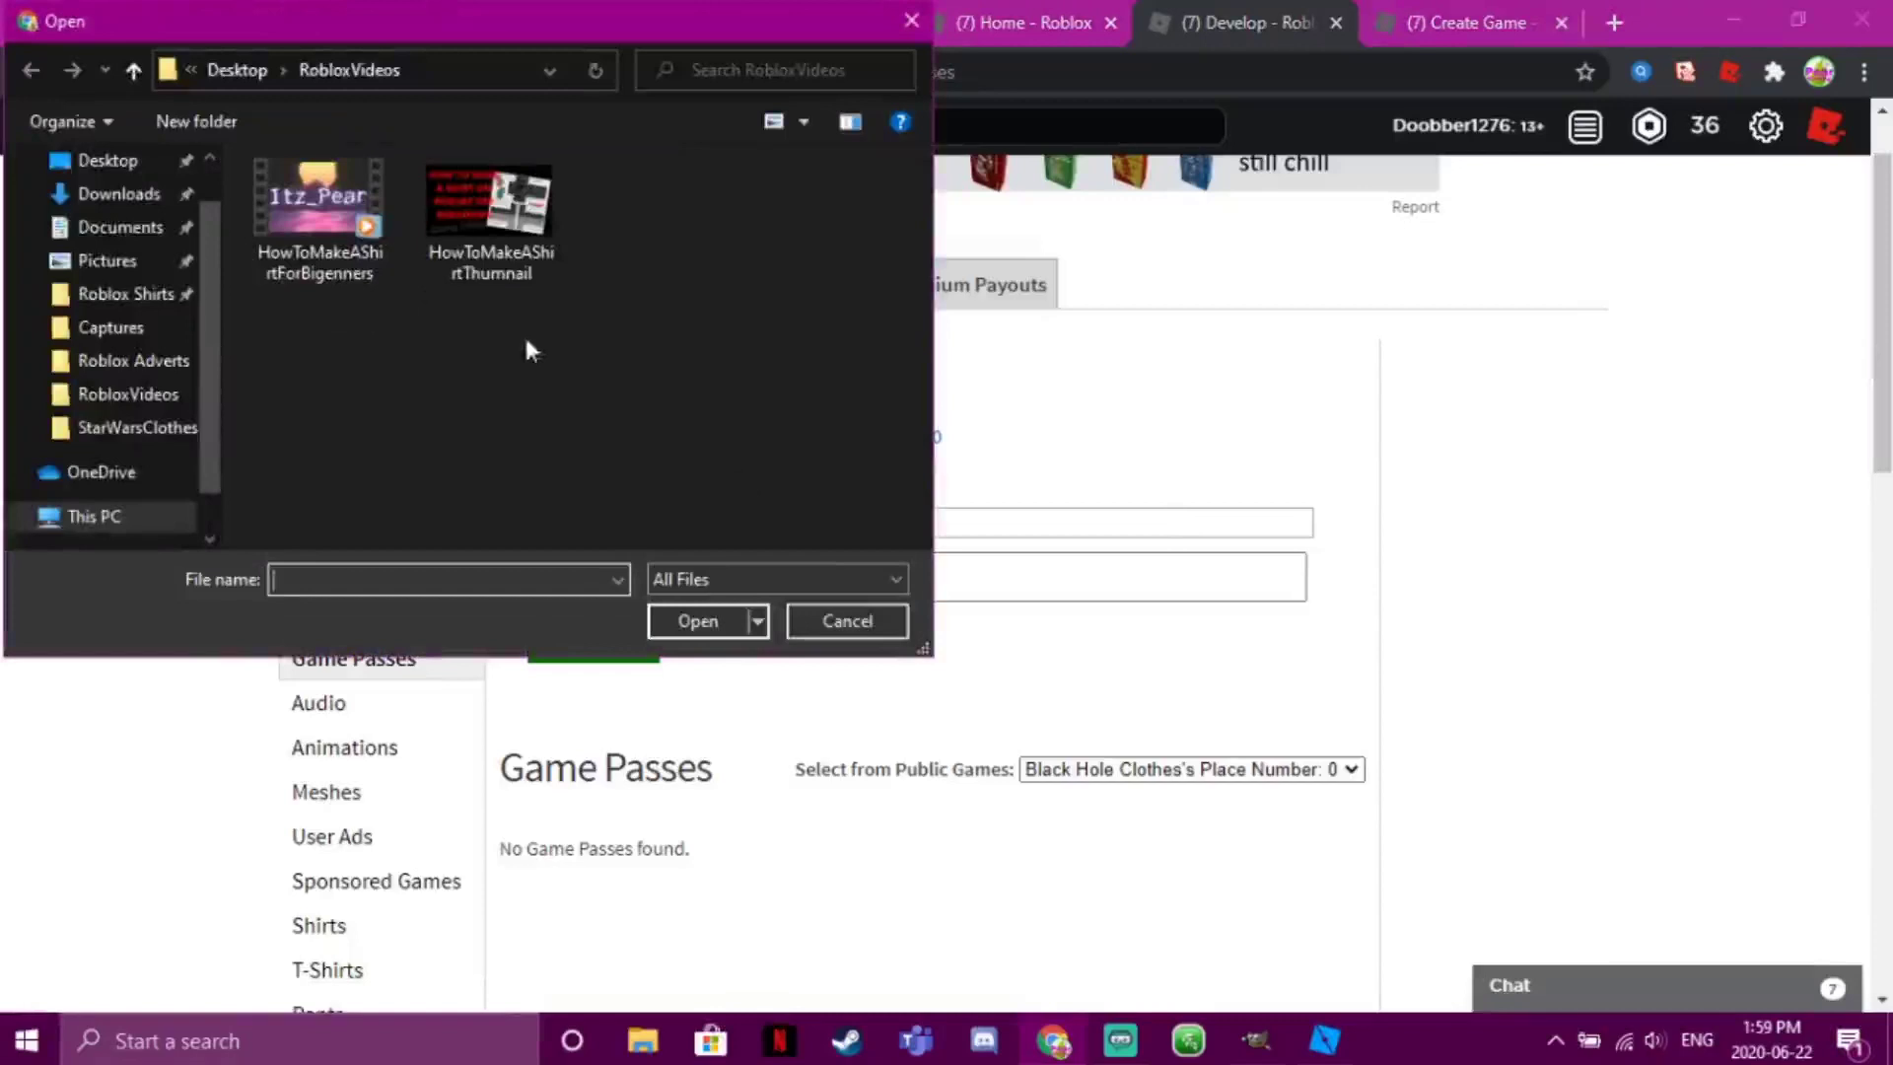
pyautogui.click(148, 333)
pyautogui.click(108, 301)
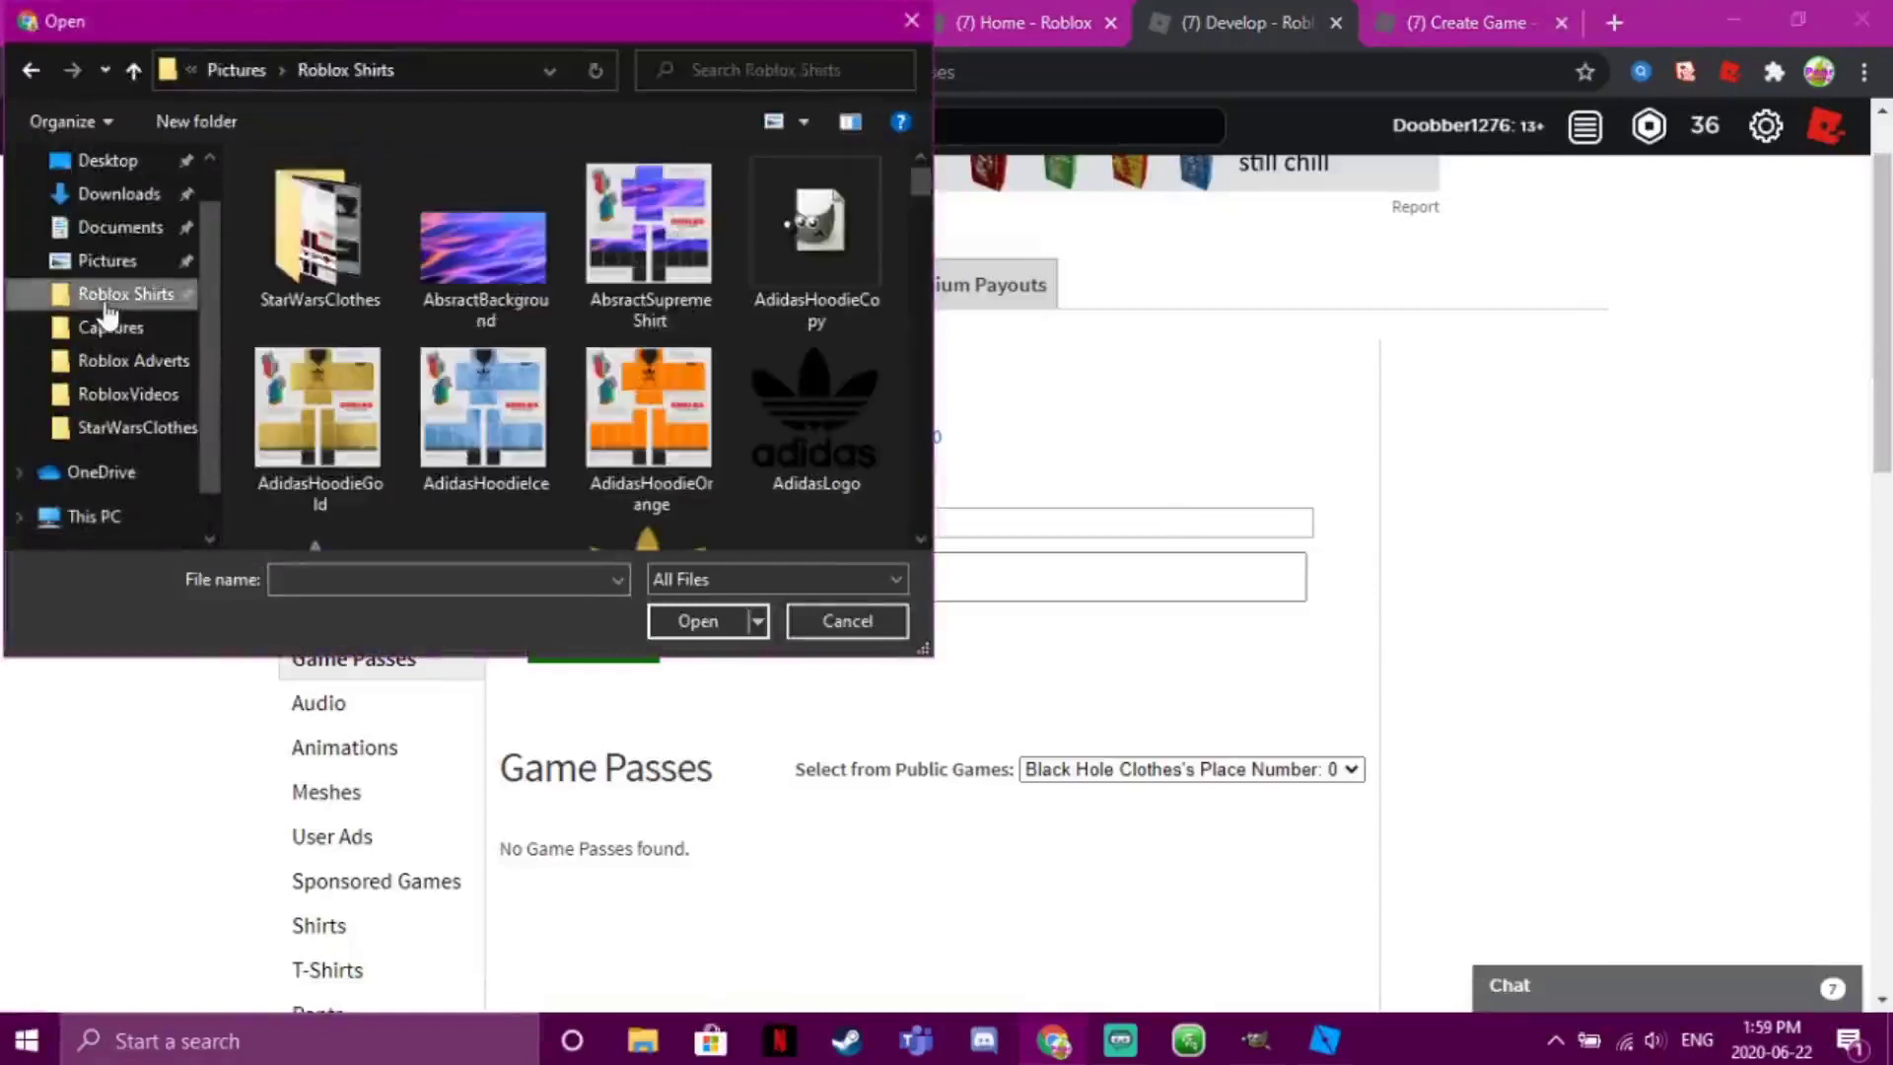
pyautogui.click(118, 361)
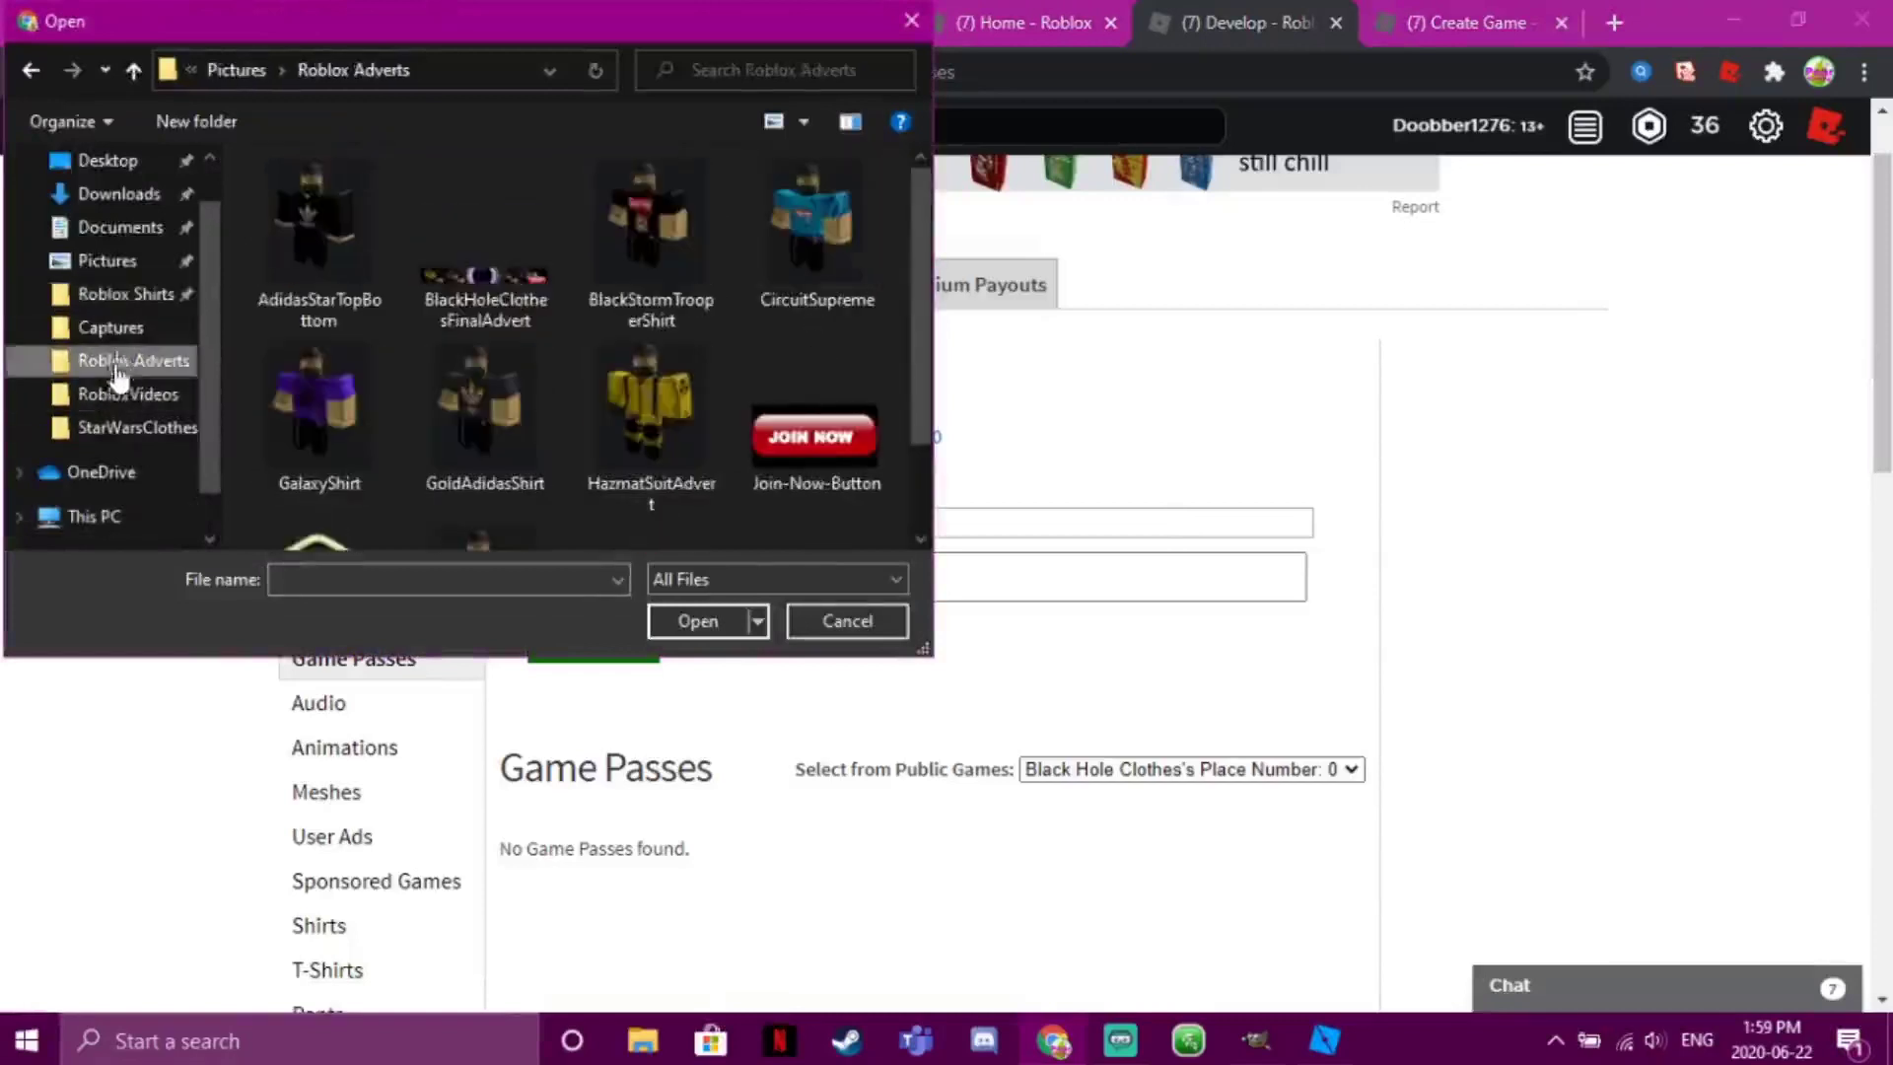
pyautogui.click(117, 394)
pyautogui.click(104, 261)
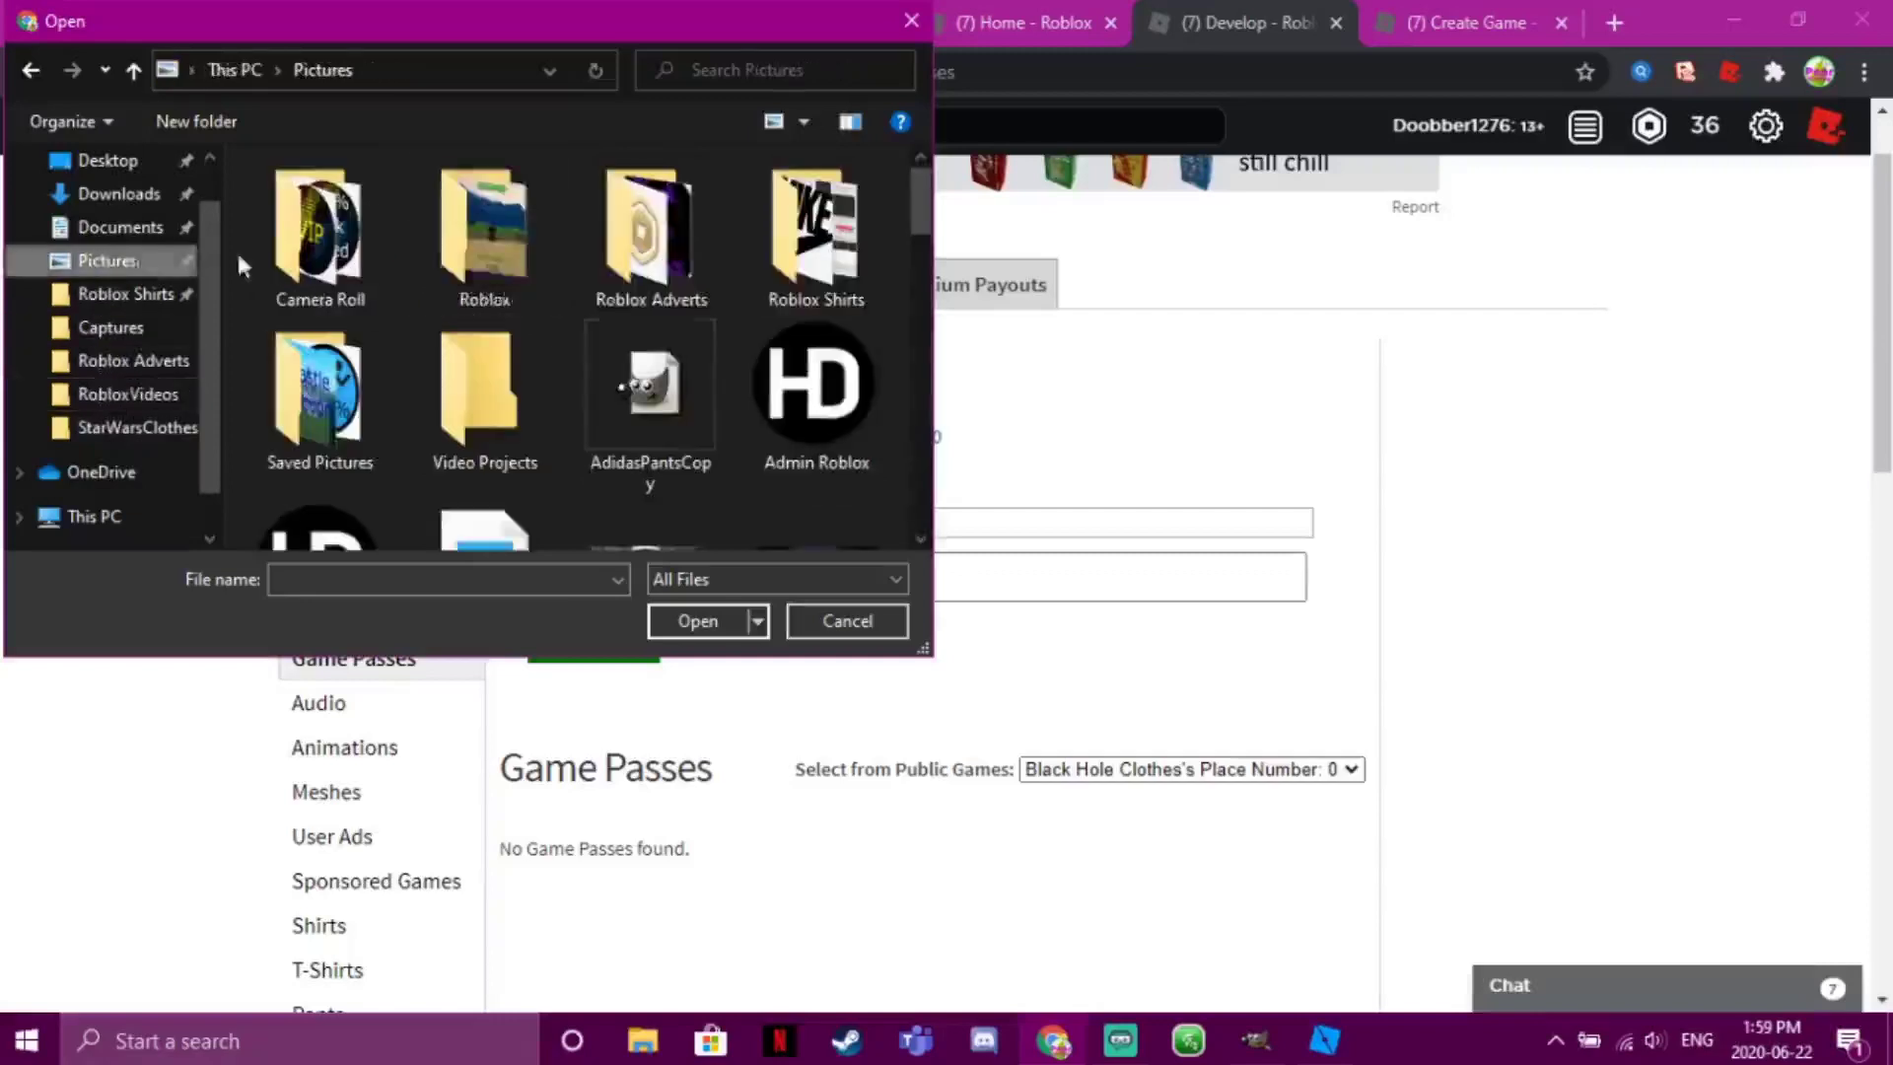
pyautogui.scroll(-2, 631, 217)
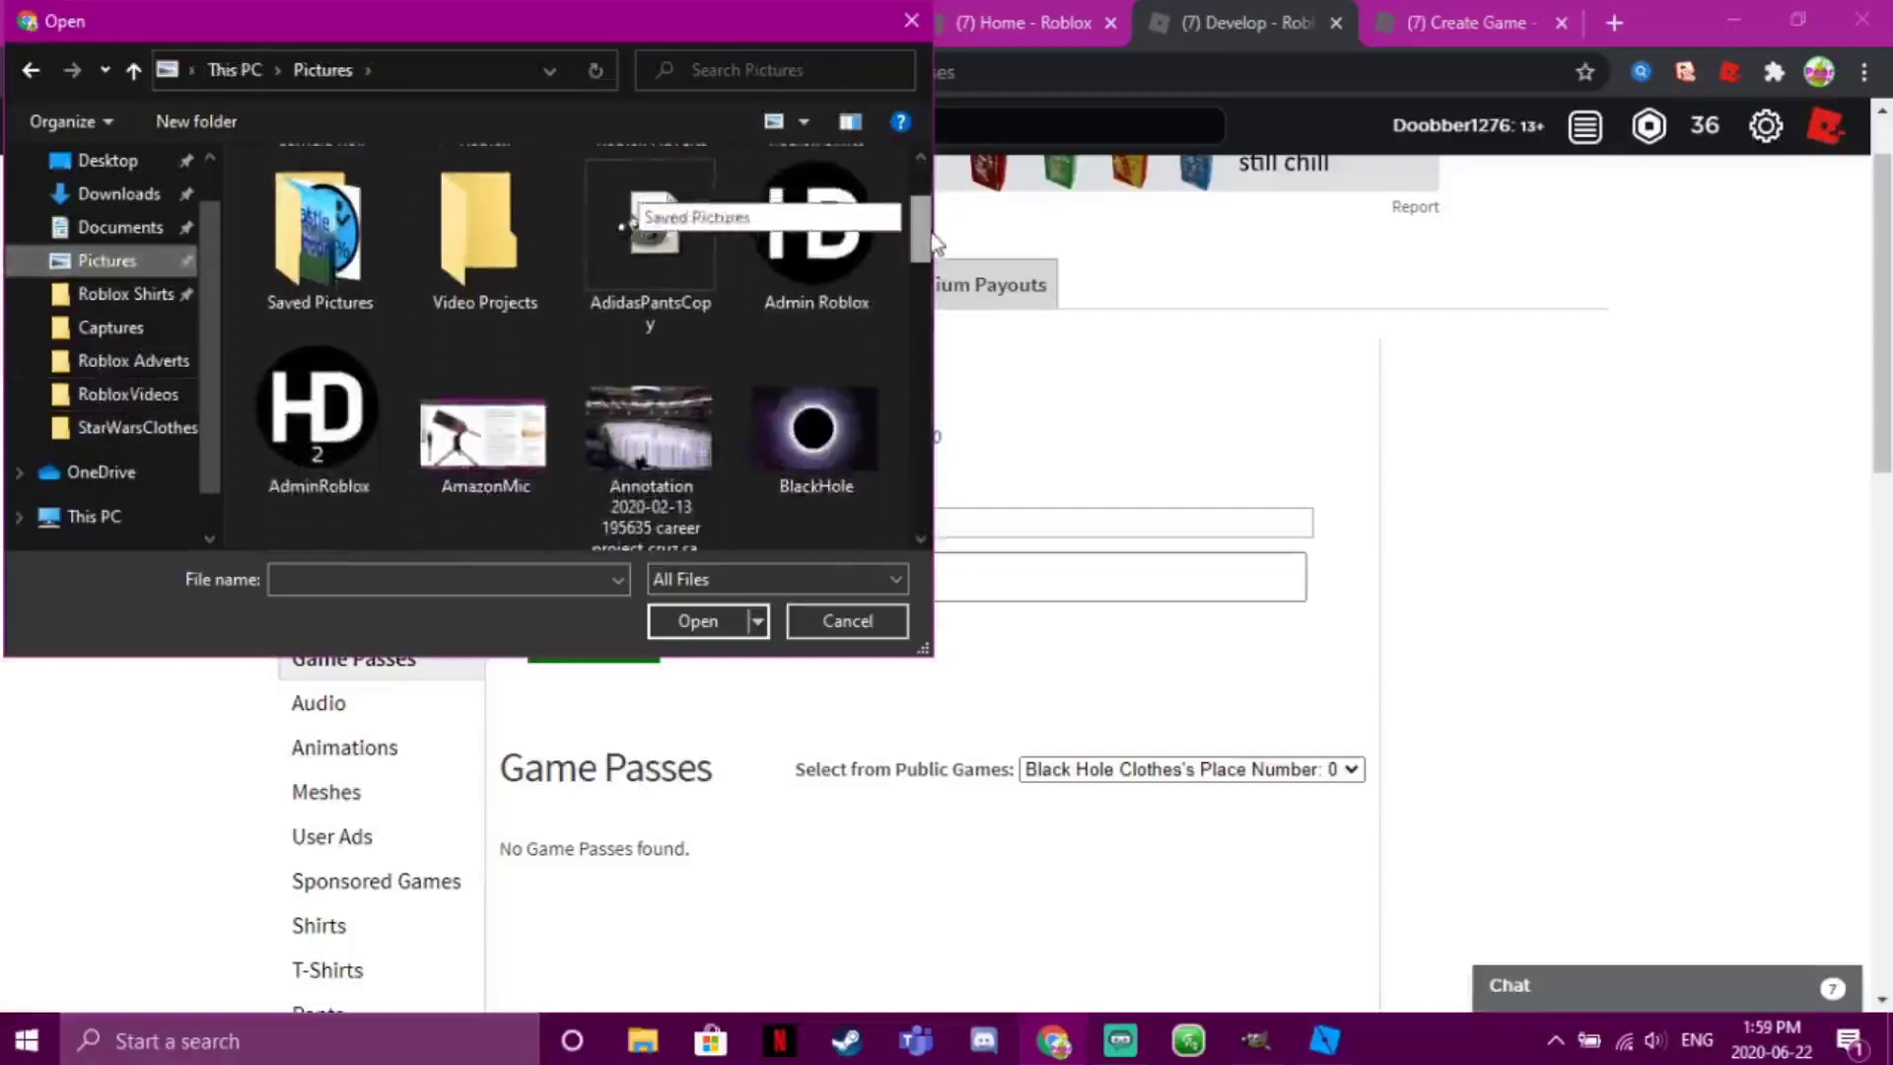
pyautogui.click(816, 227)
pyautogui.click(706, 622)
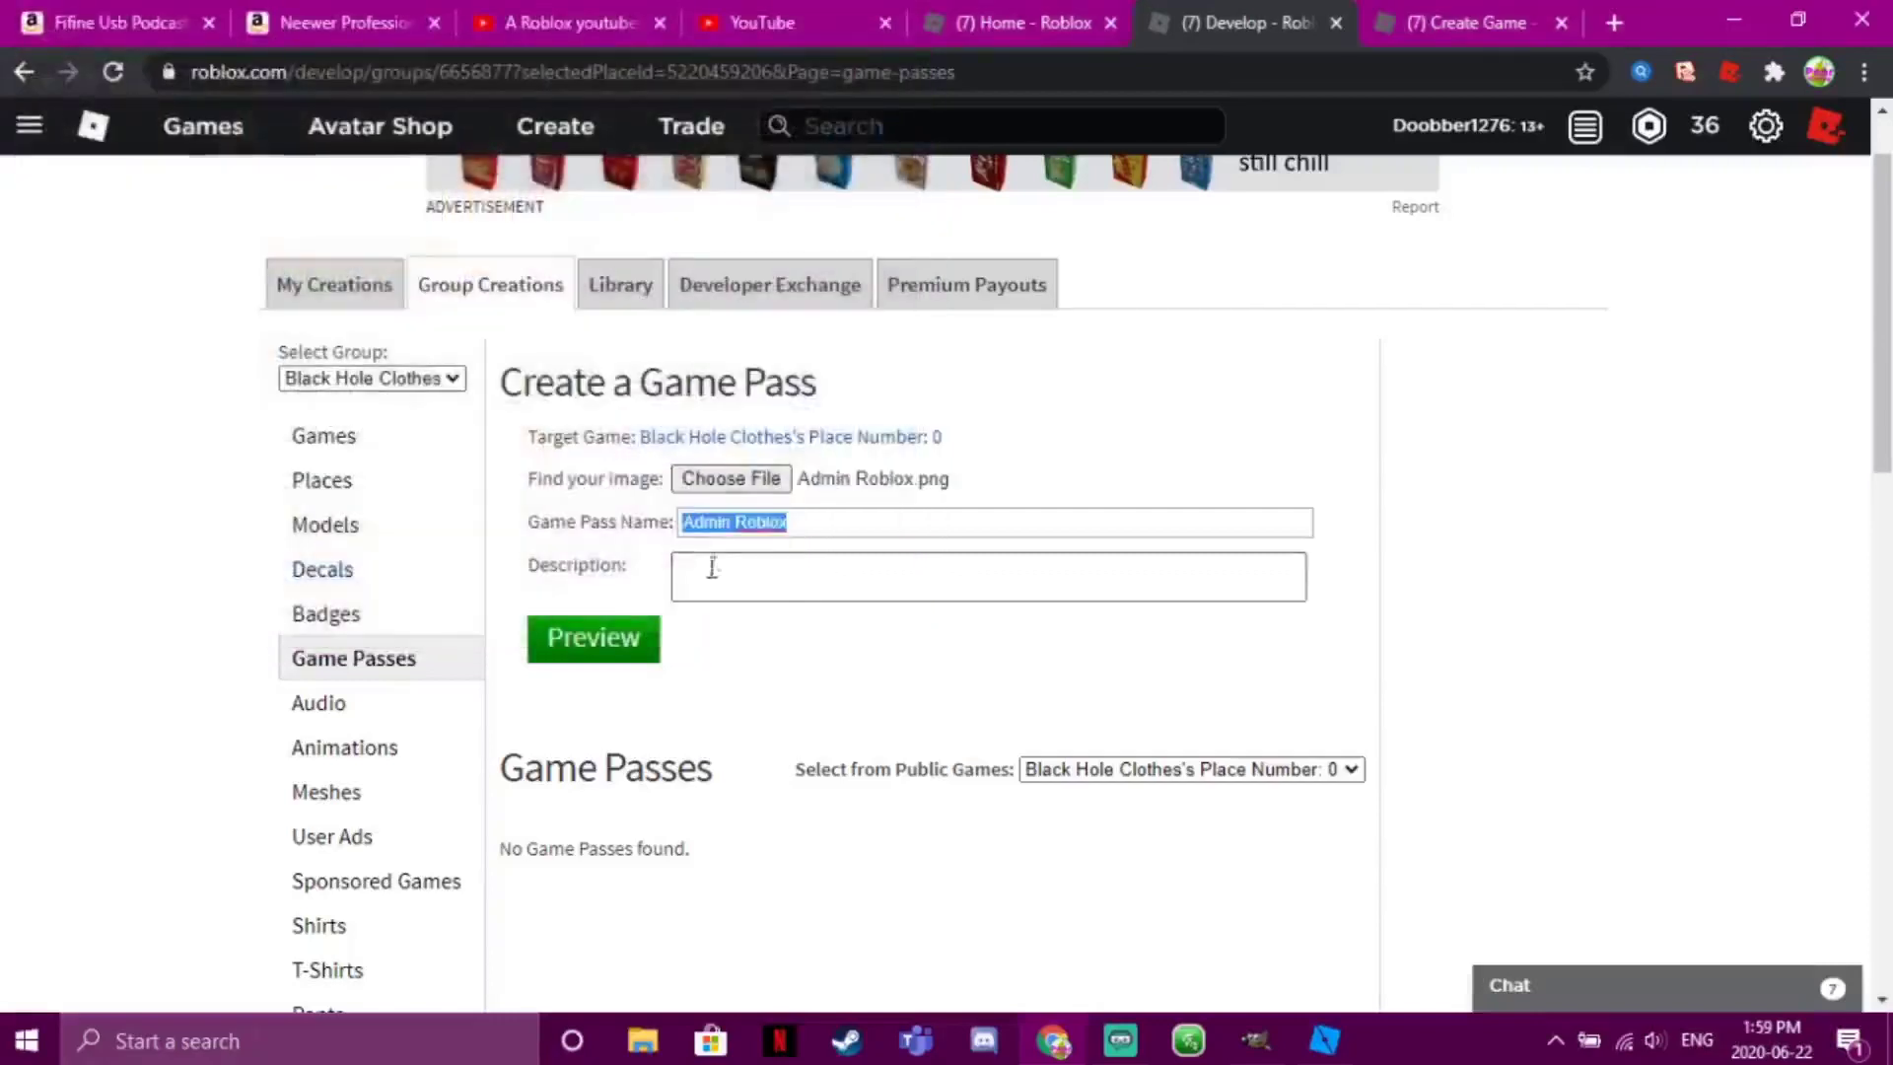
# Keep the name Admin Roblox, preview the pass, and verify the upload
pyautogui.click(733, 525)
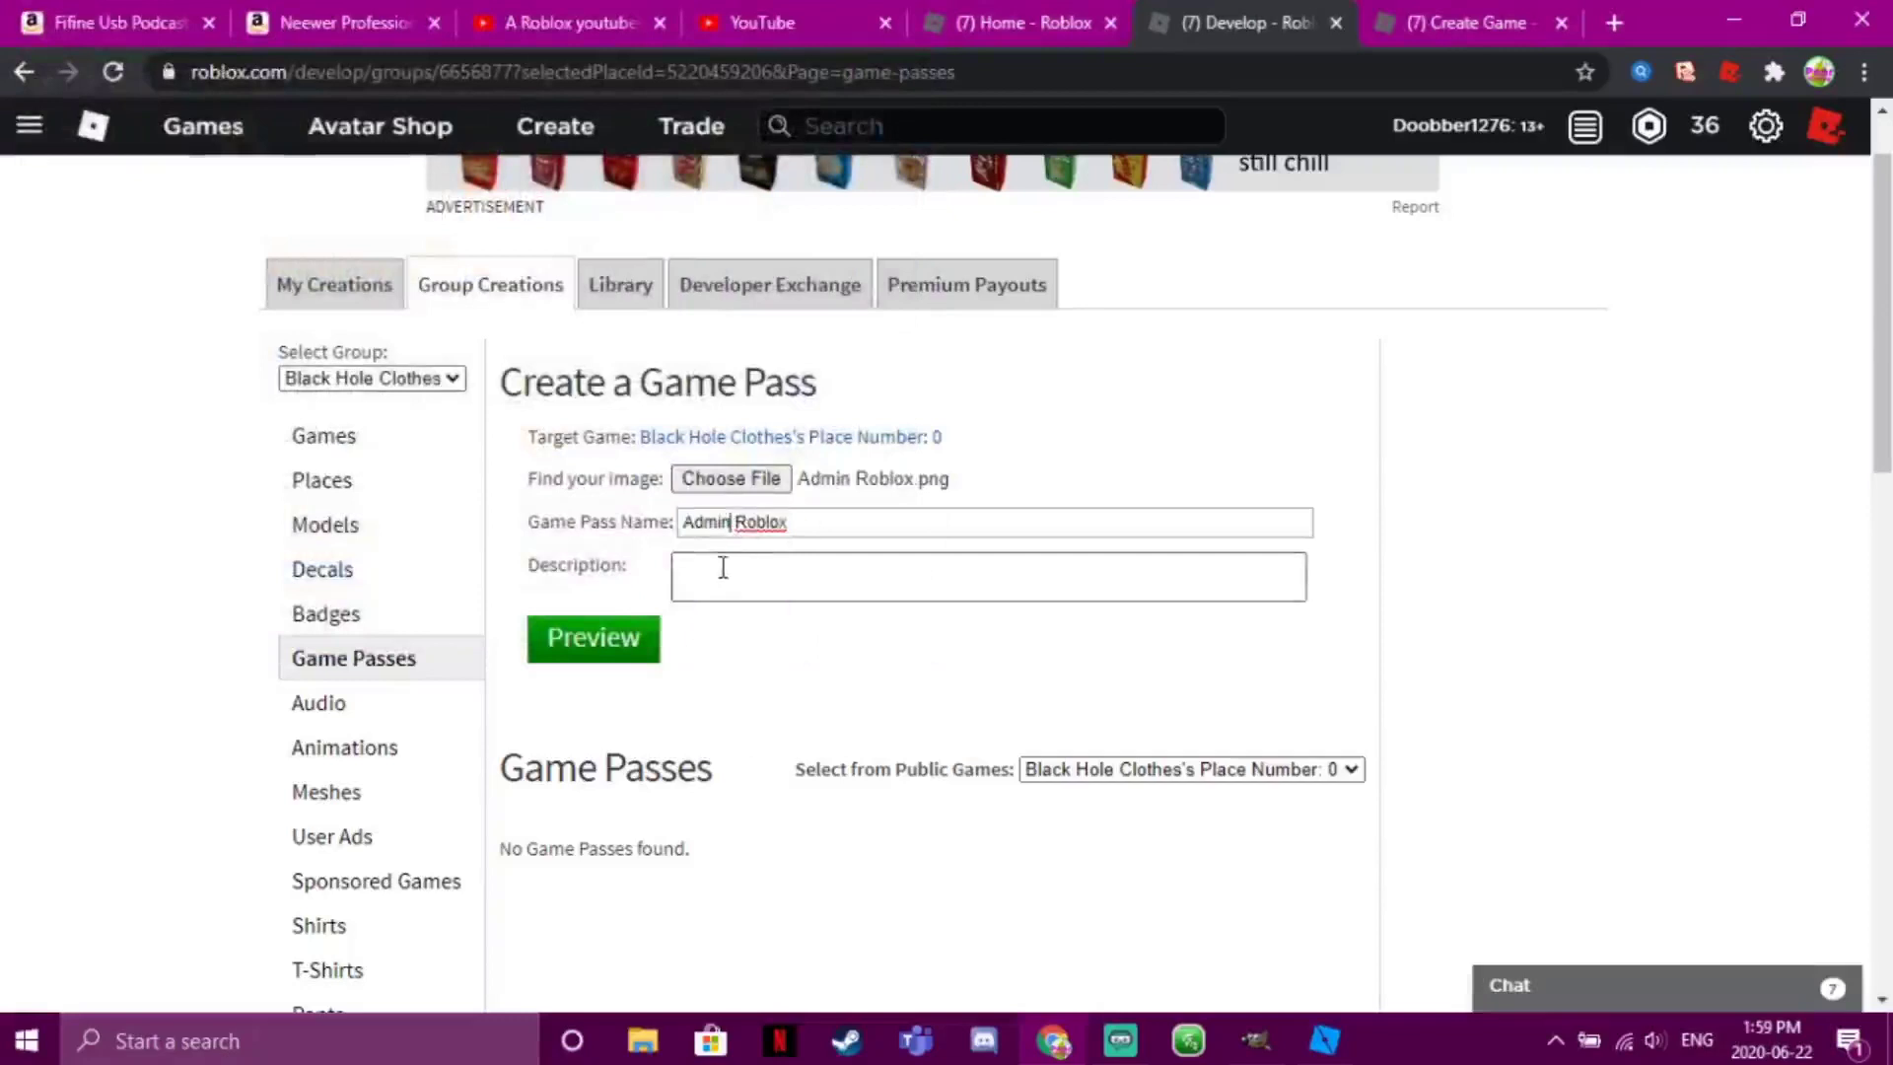
pyautogui.click(723, 566)
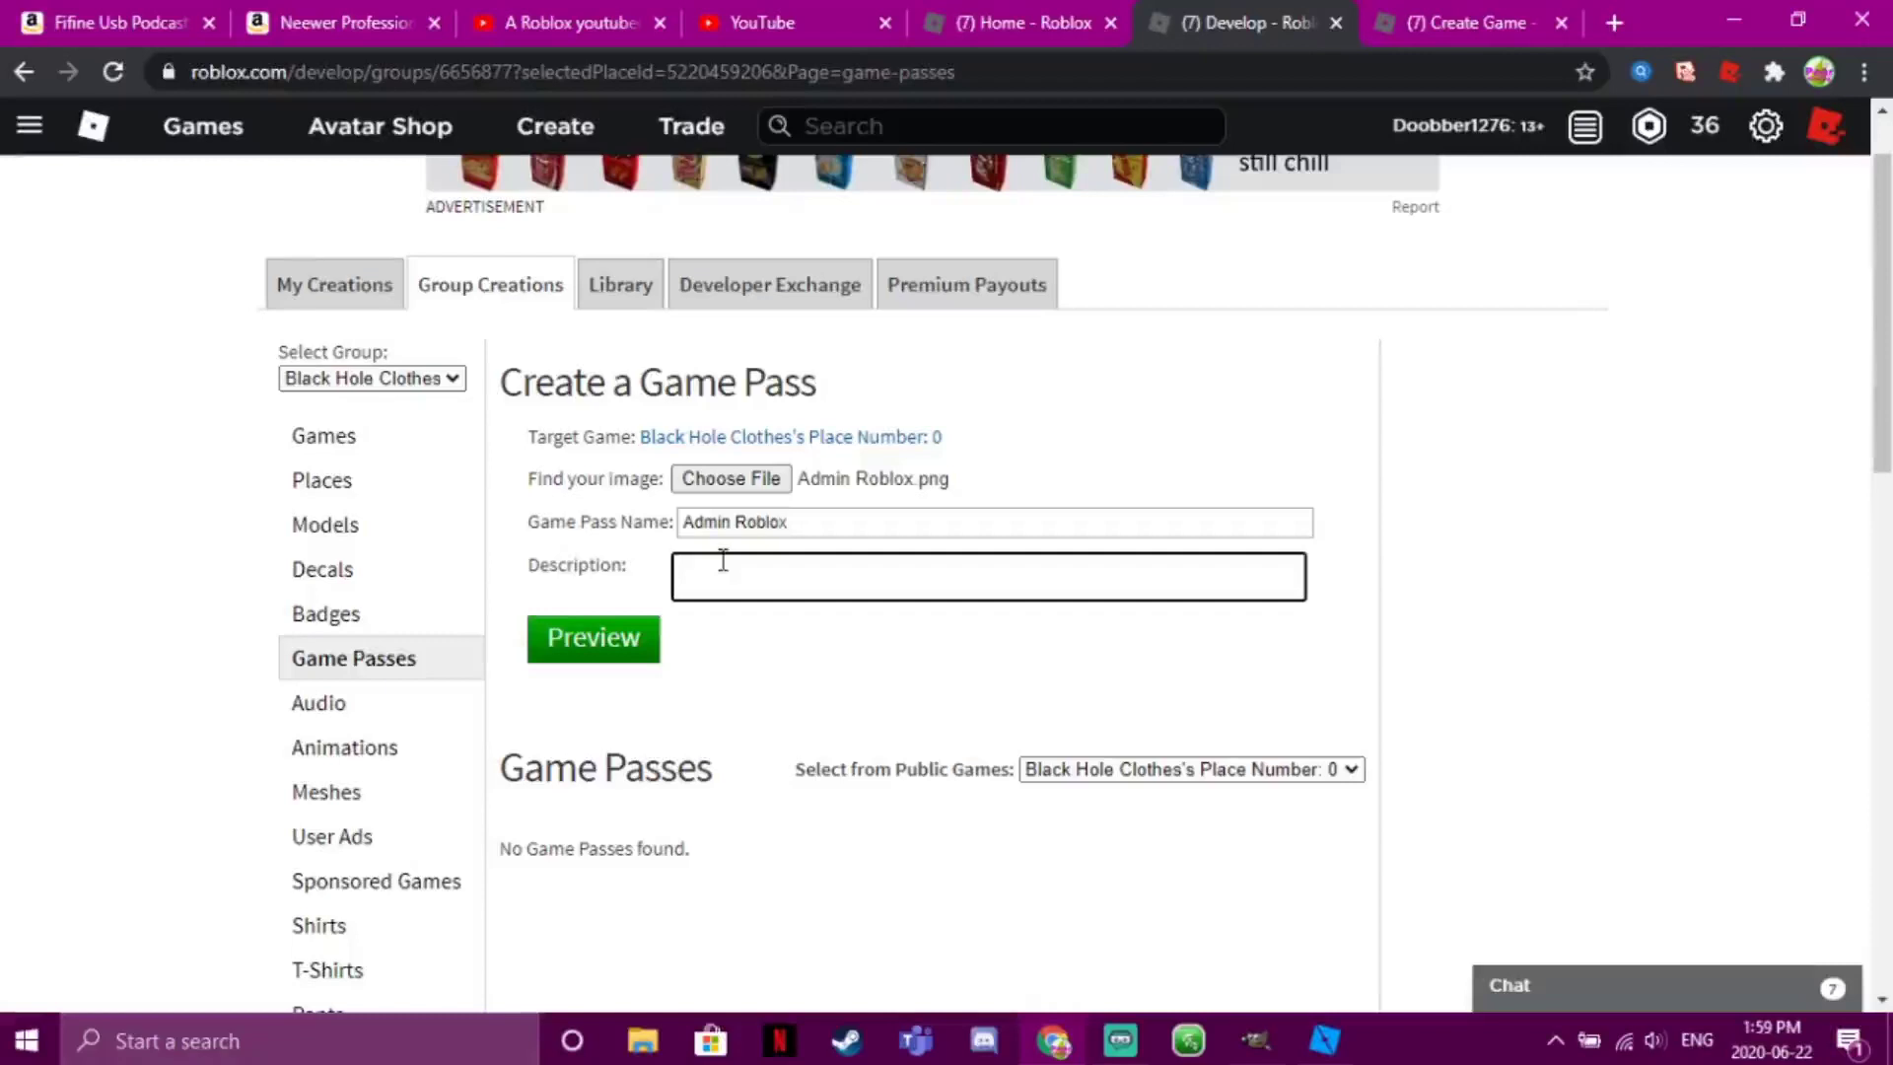
pyautogui.click(606, 646)
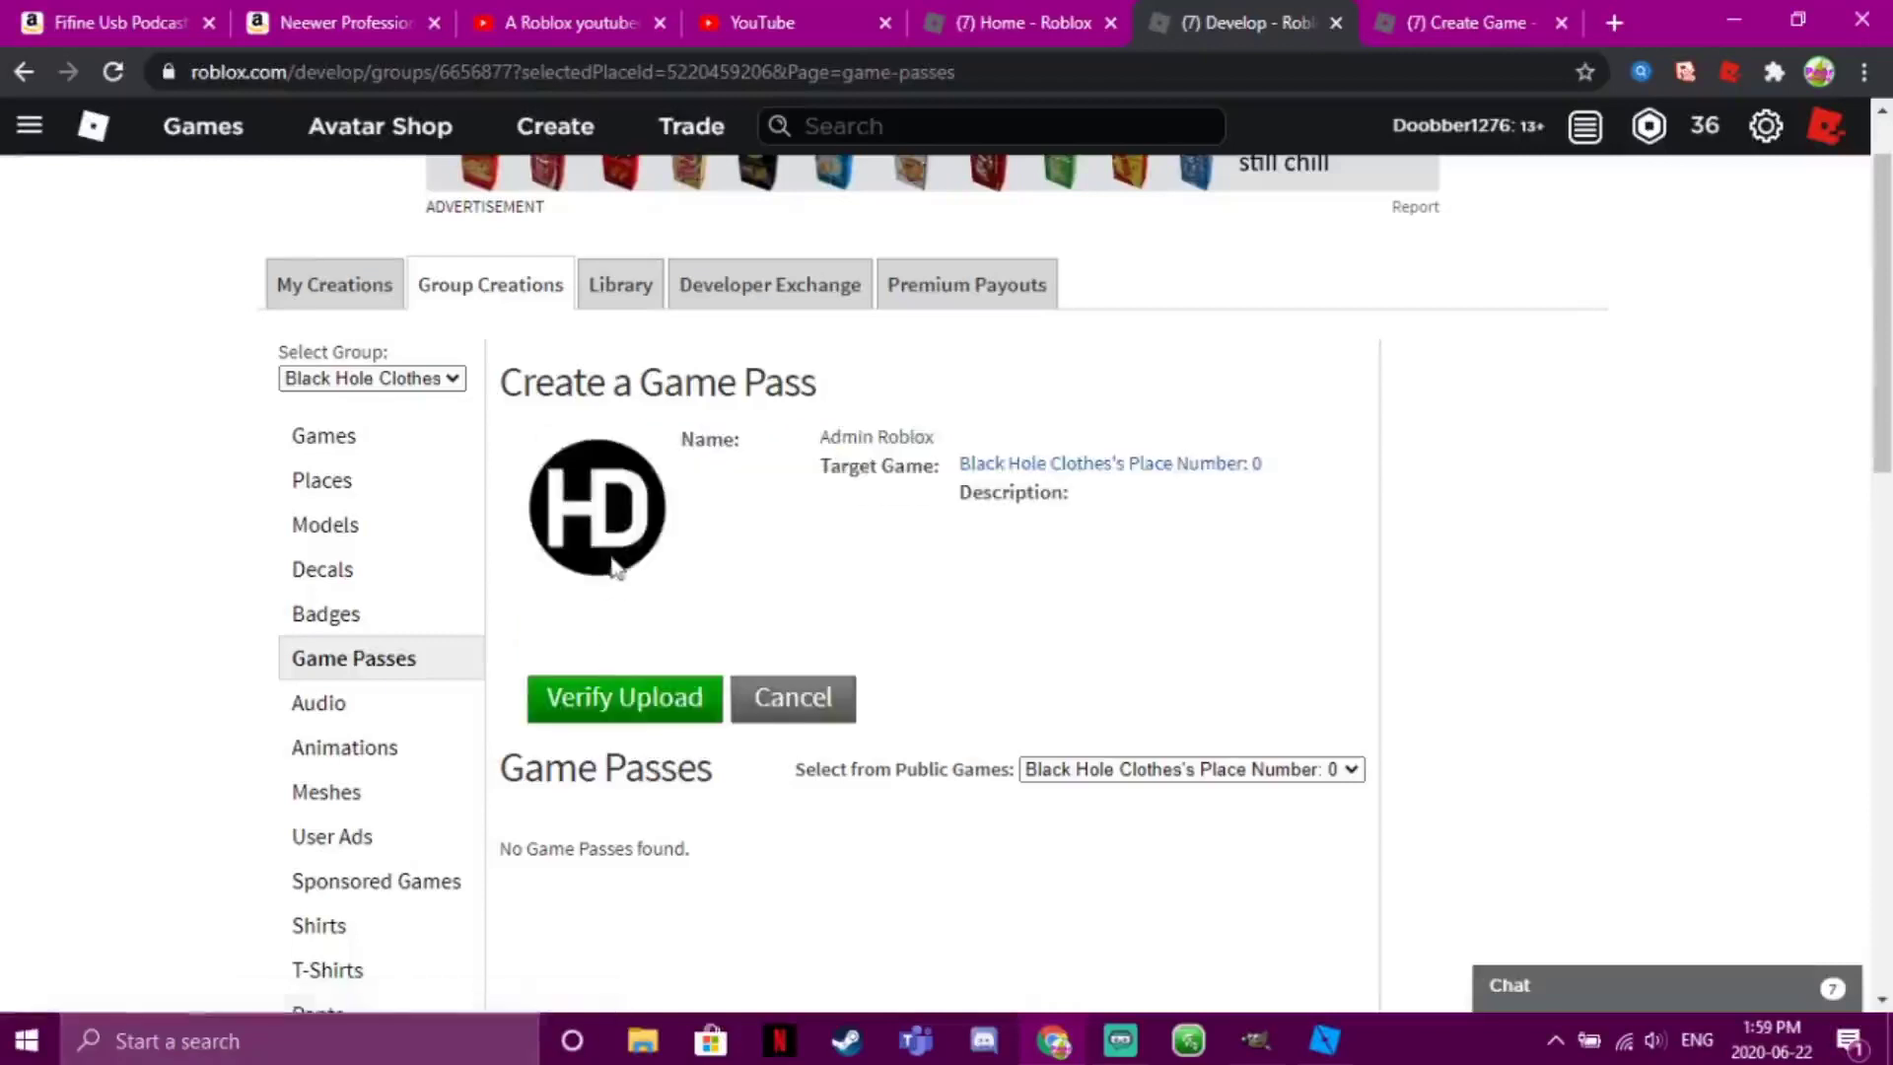
pyautogui.click(625, 699)
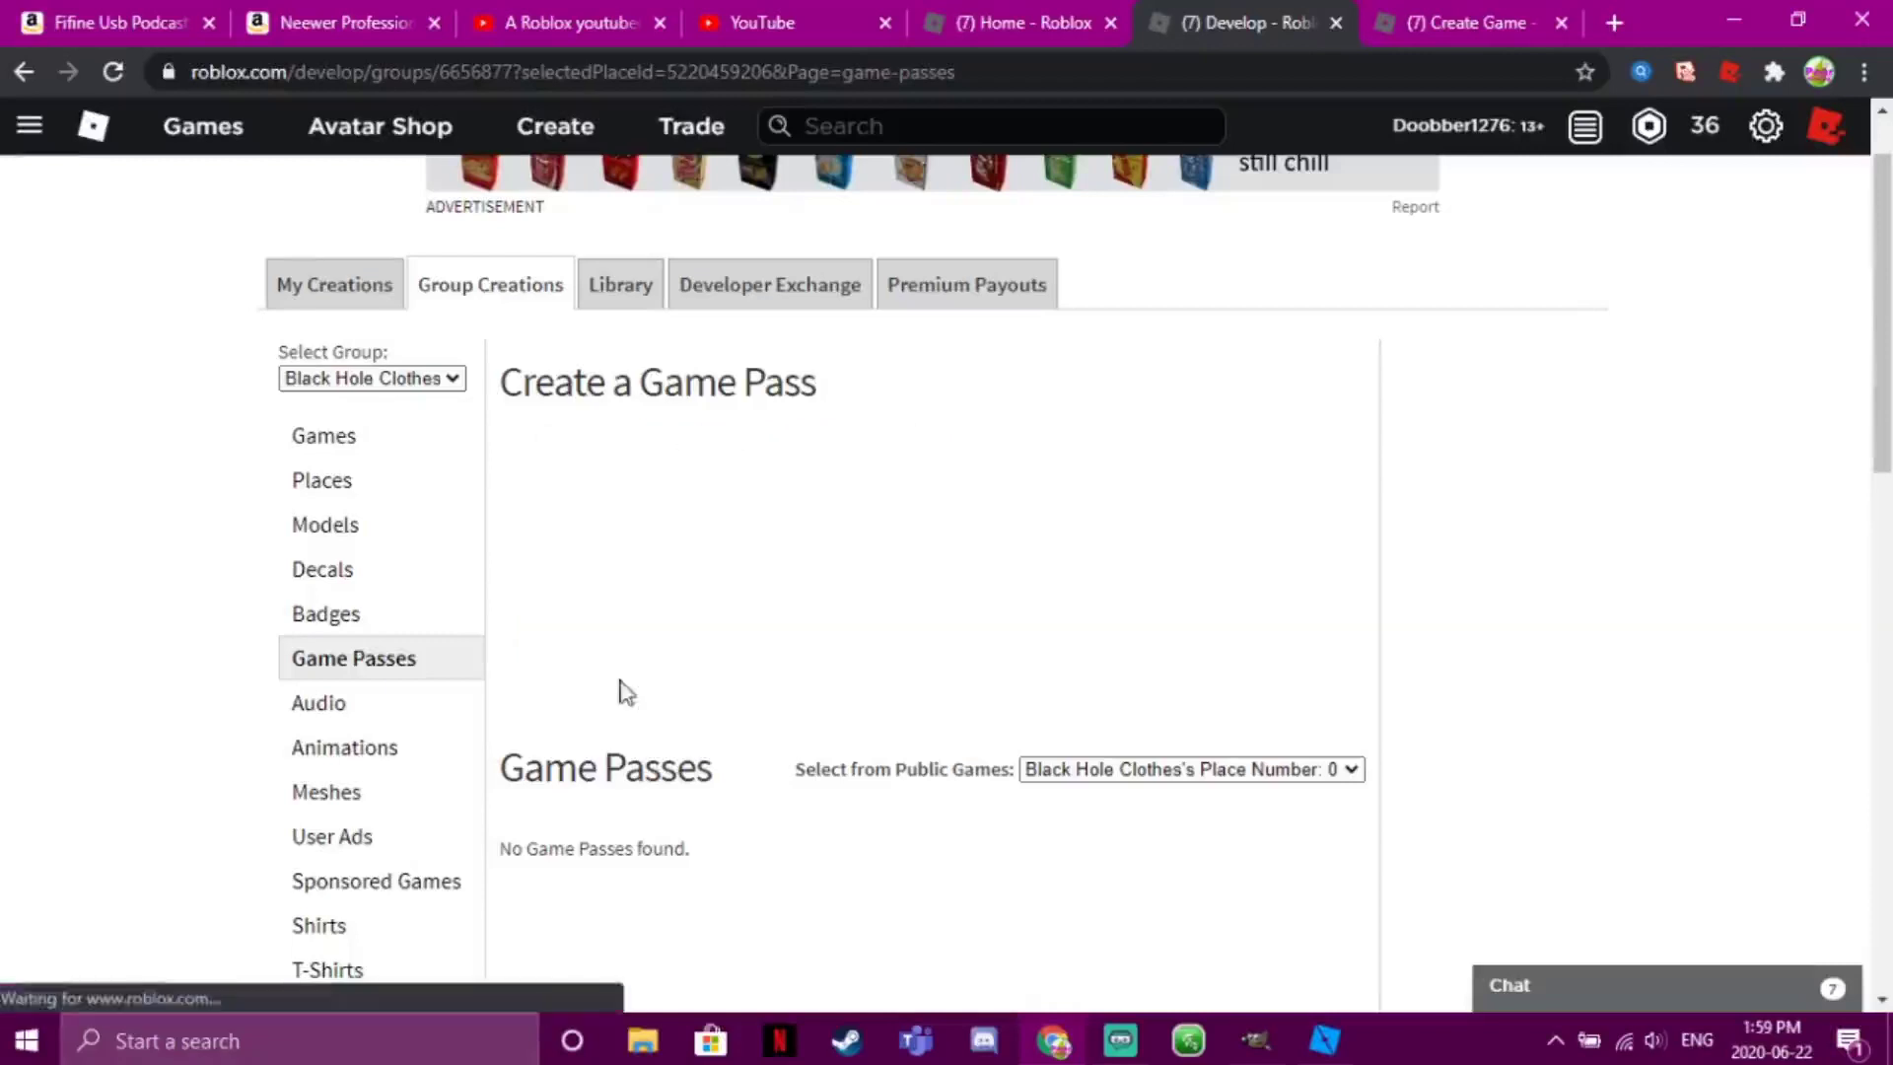
pyautogui.scroll(-4, 1875, 382)
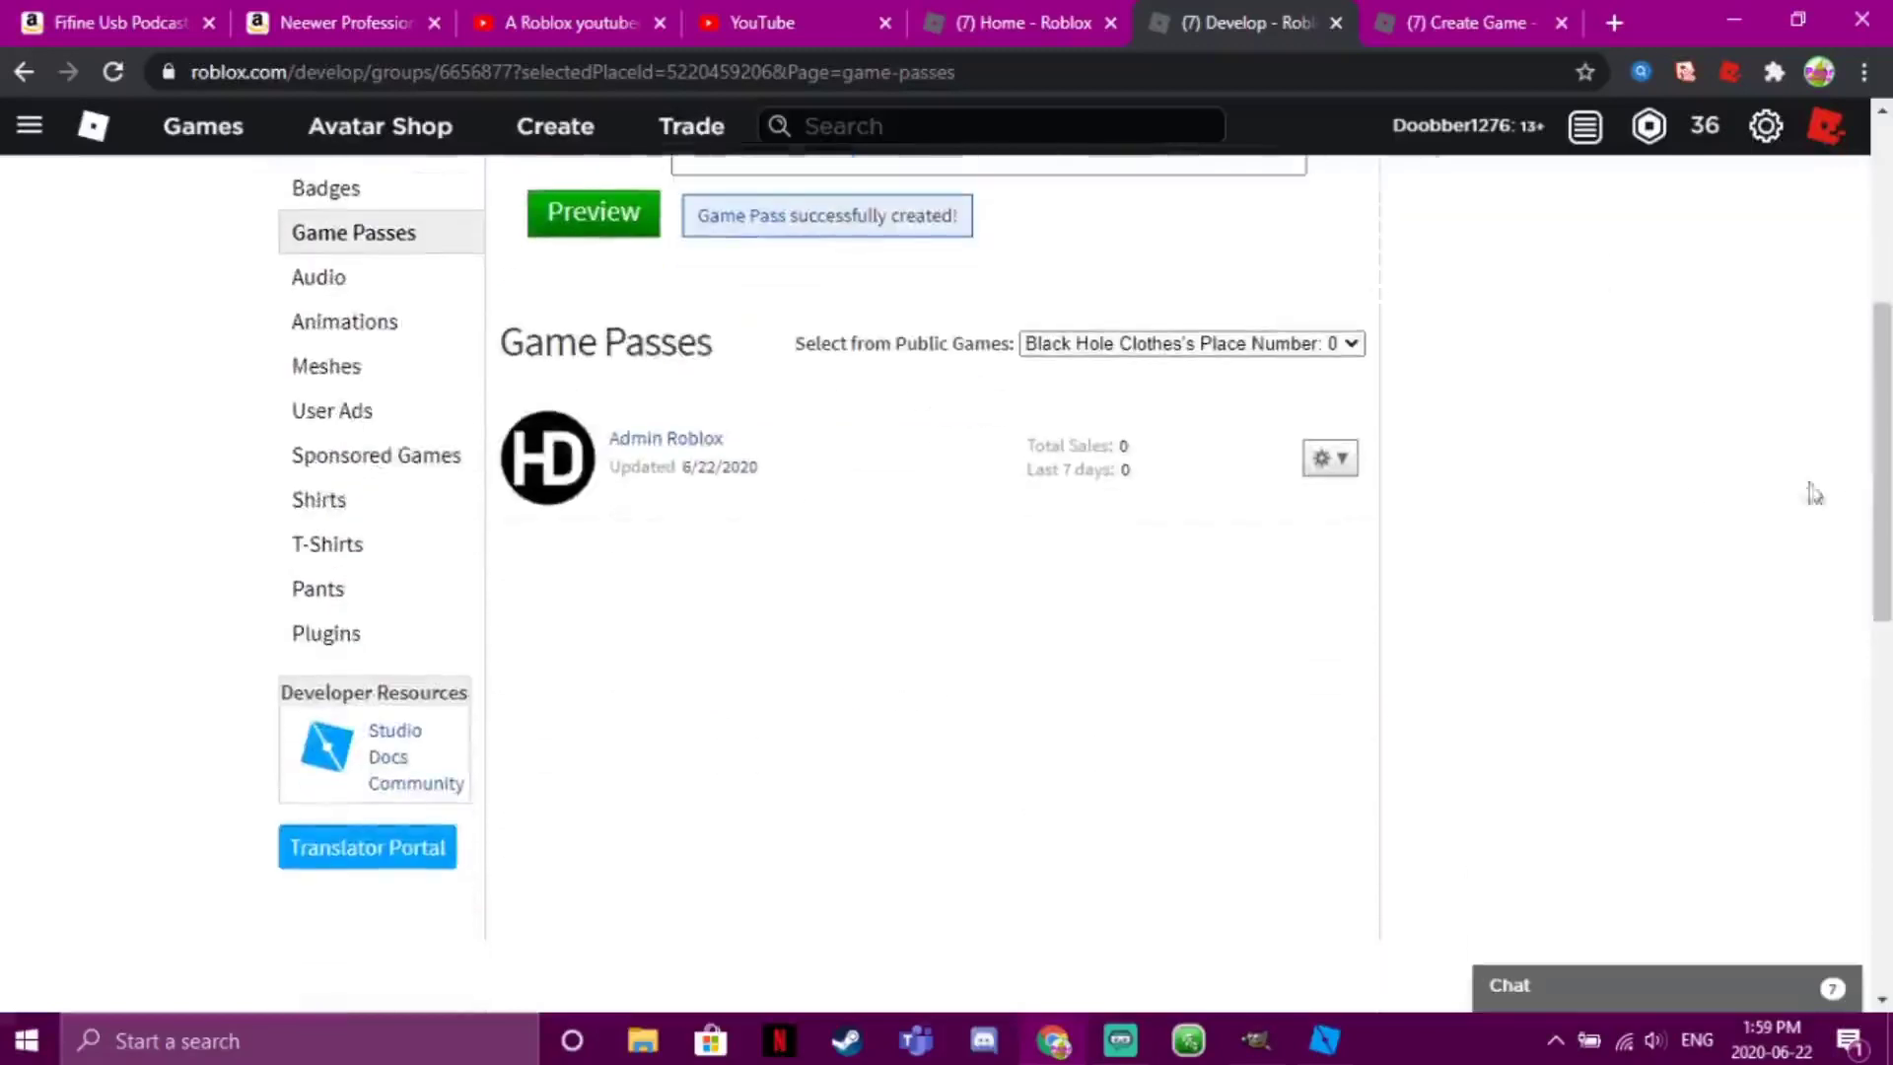
# Copy the Admin Roblox pass ID 10321817 from its page address and return to Studio
pyautogui.click(661, 441)
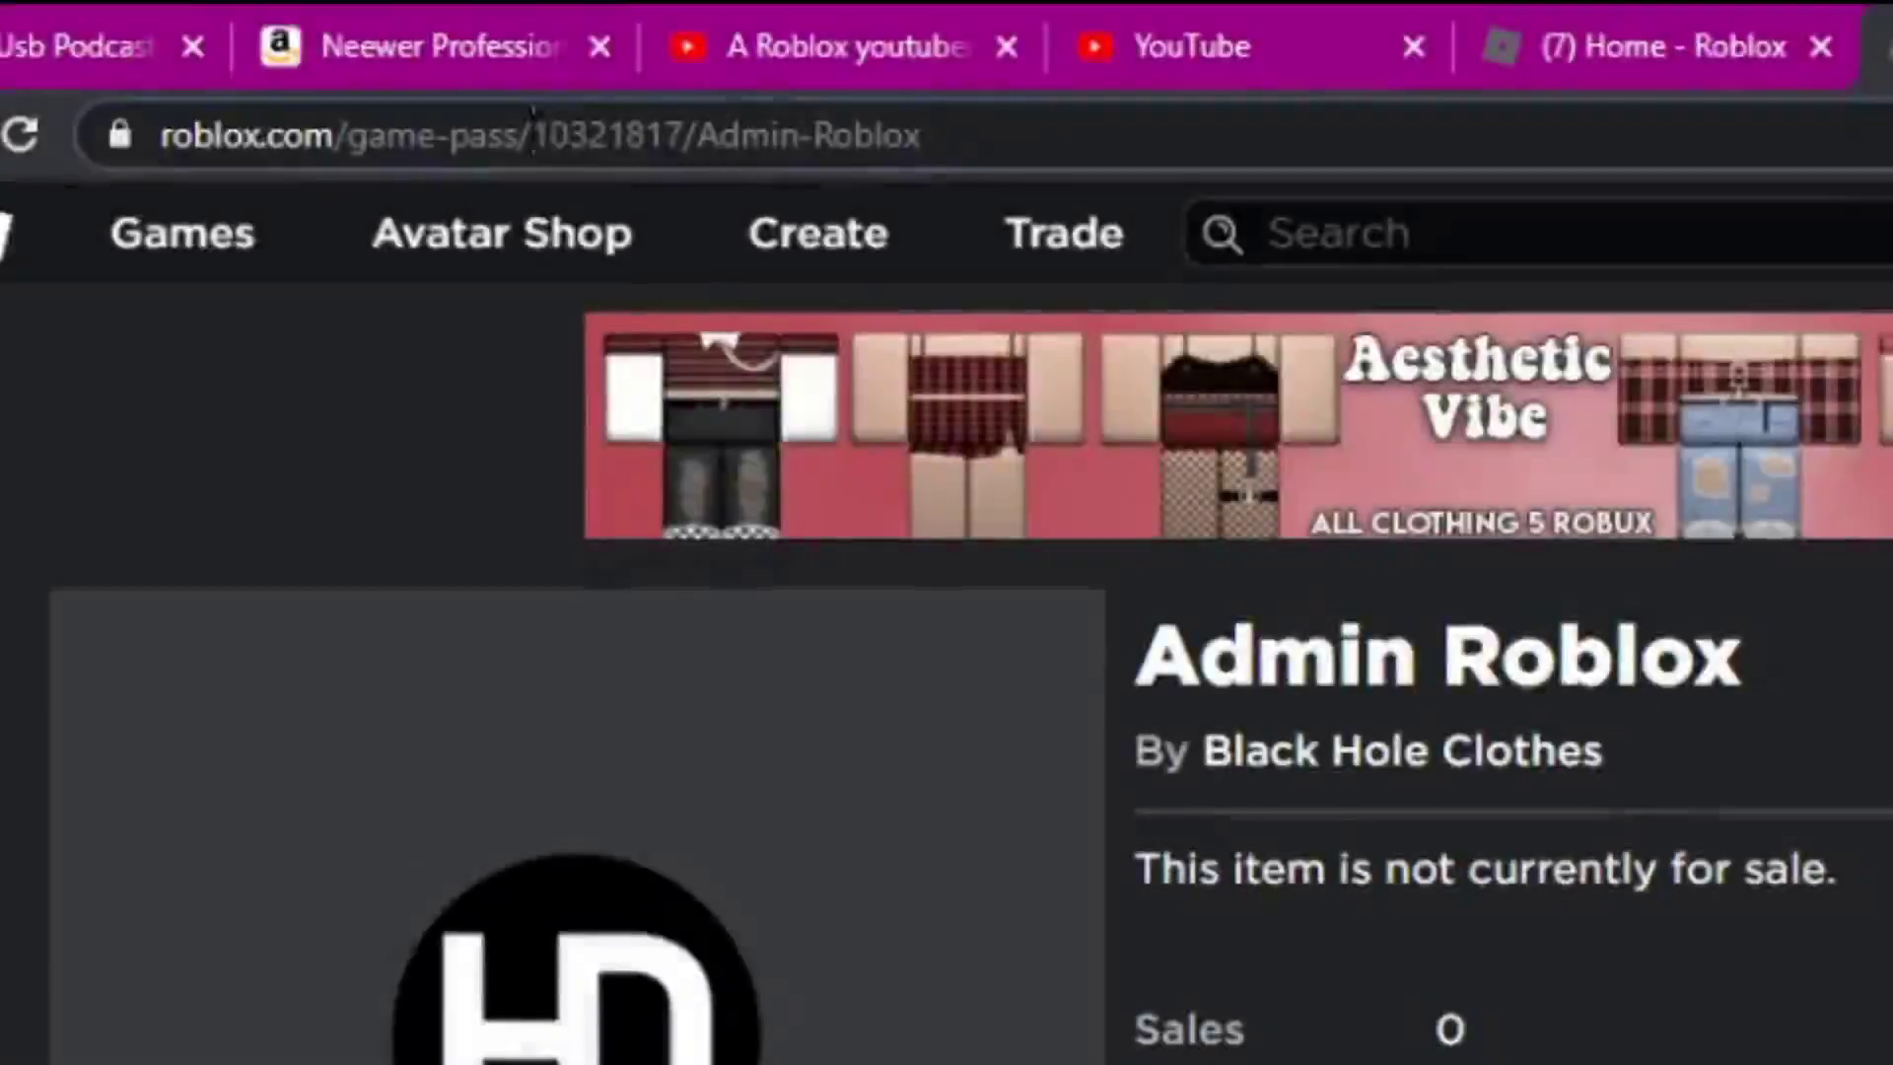
pyautogui.moveTo(397, 71); pyautogui.dragTo(480, 71)
pyautogui.hotkey('ctrl', 'c')
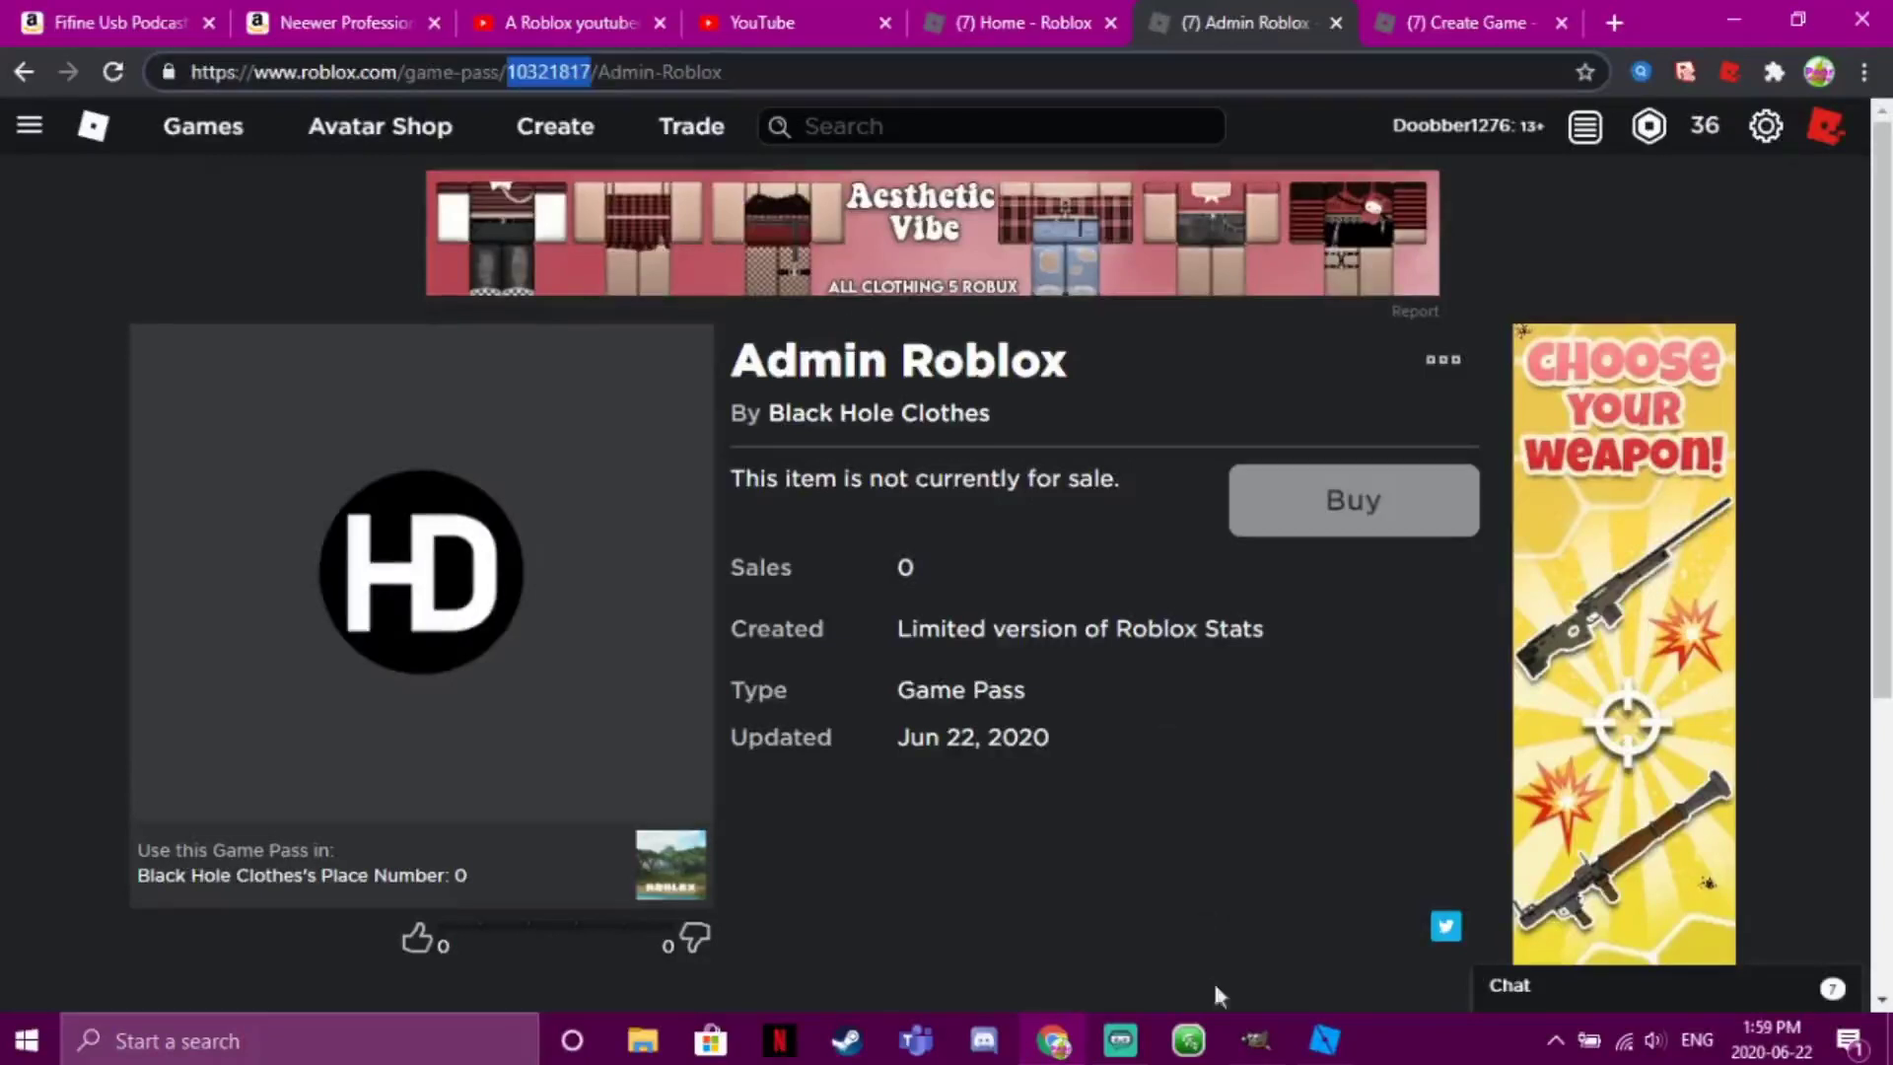
pyautogui.click(1324, 1040)
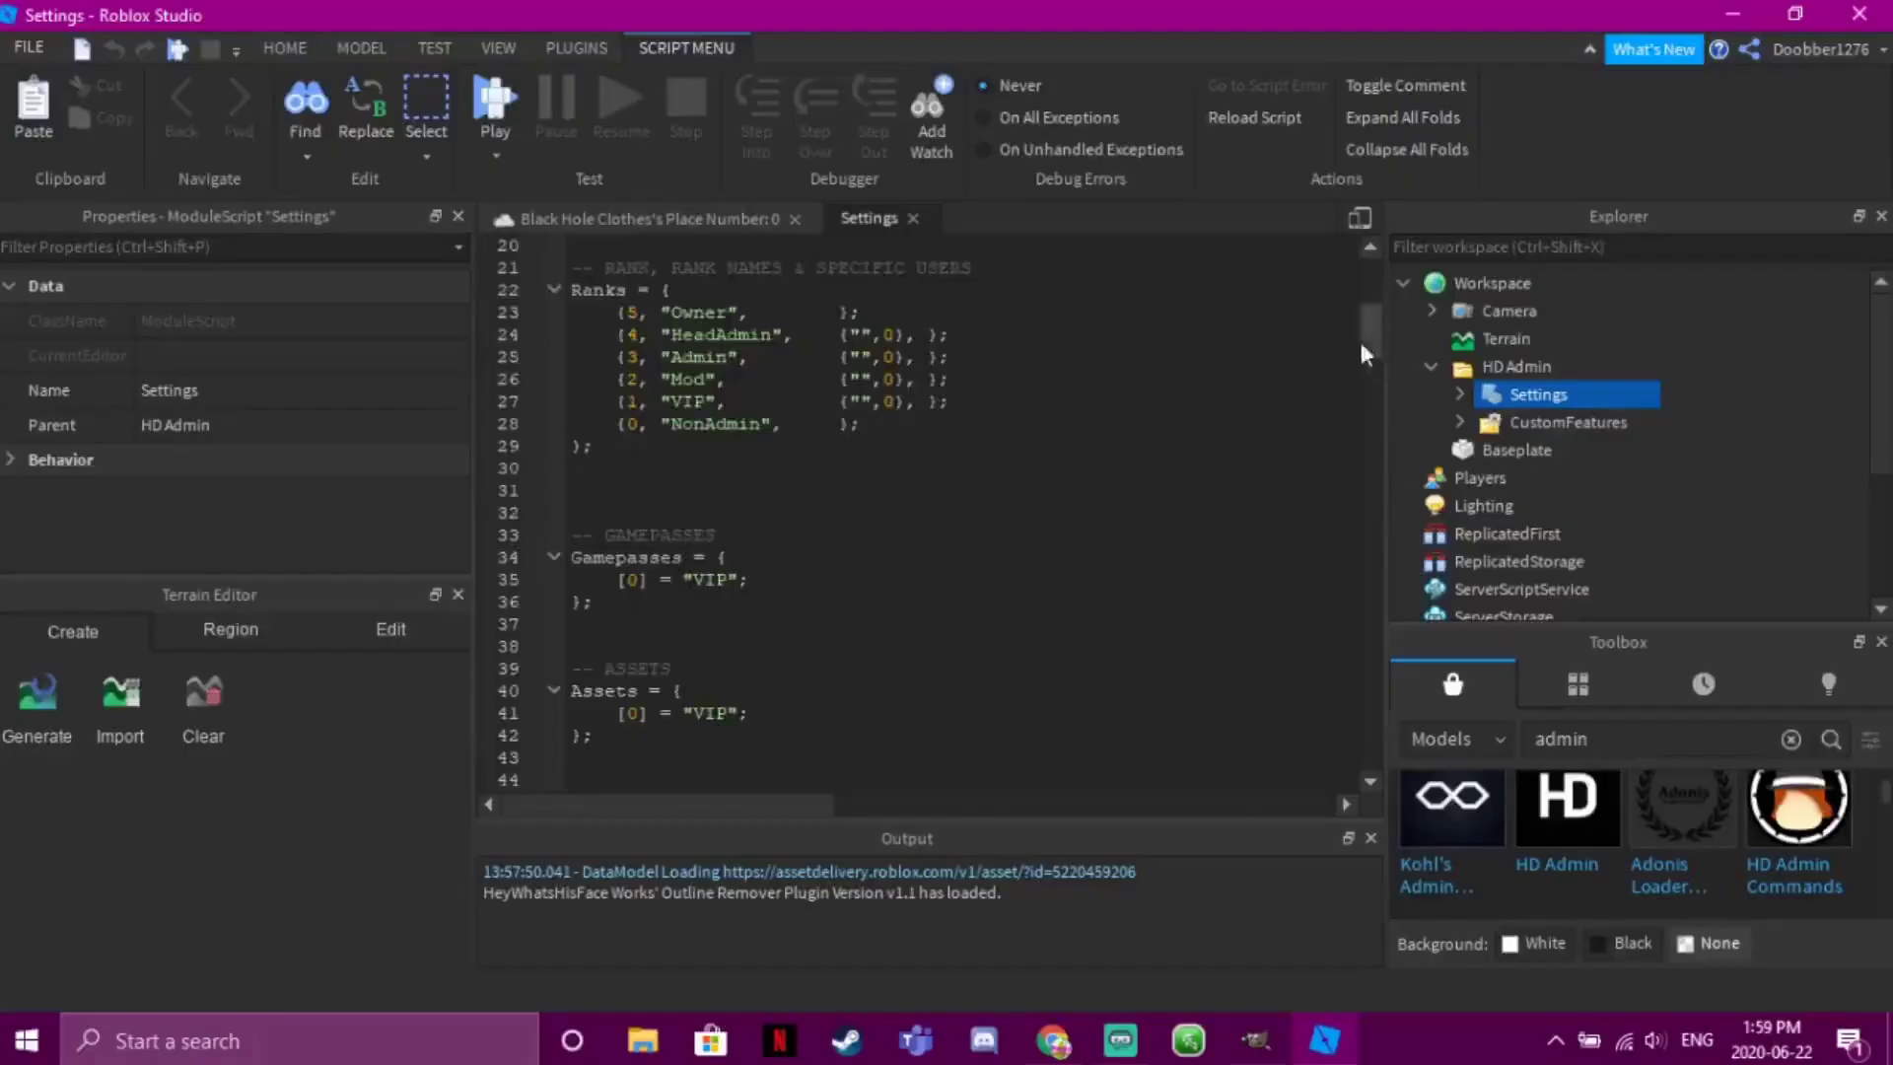
# Replace the placeholder [0] with [10321817] on the Gamepasses VIP line
pyautogui.moveTo(1360, 337)
pyautogui.mouseDown()
pyautogui.moveTo(1369, 359)
pyautogui.moveTo(1368, 328)
pyautogui.mouseUp()
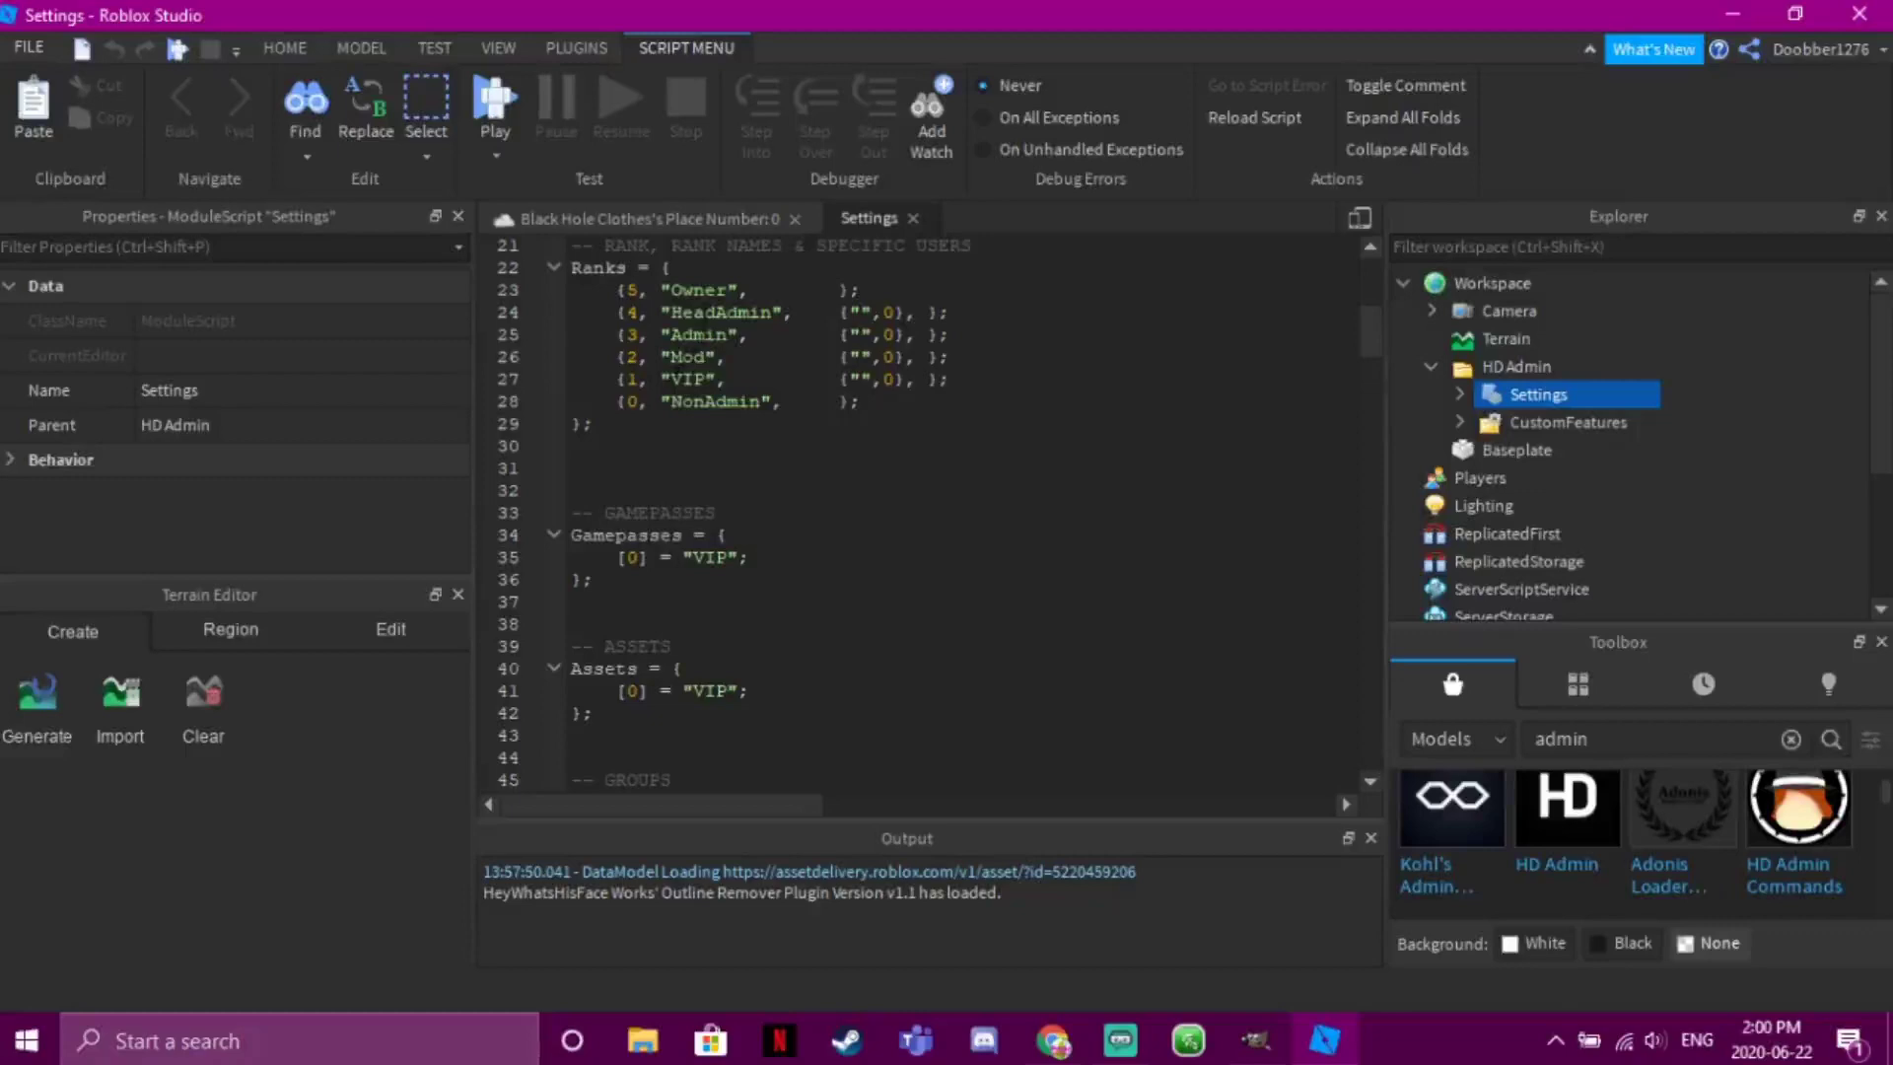
pyautogui.click(637, 557)
pyautogui.press('BackSpace')
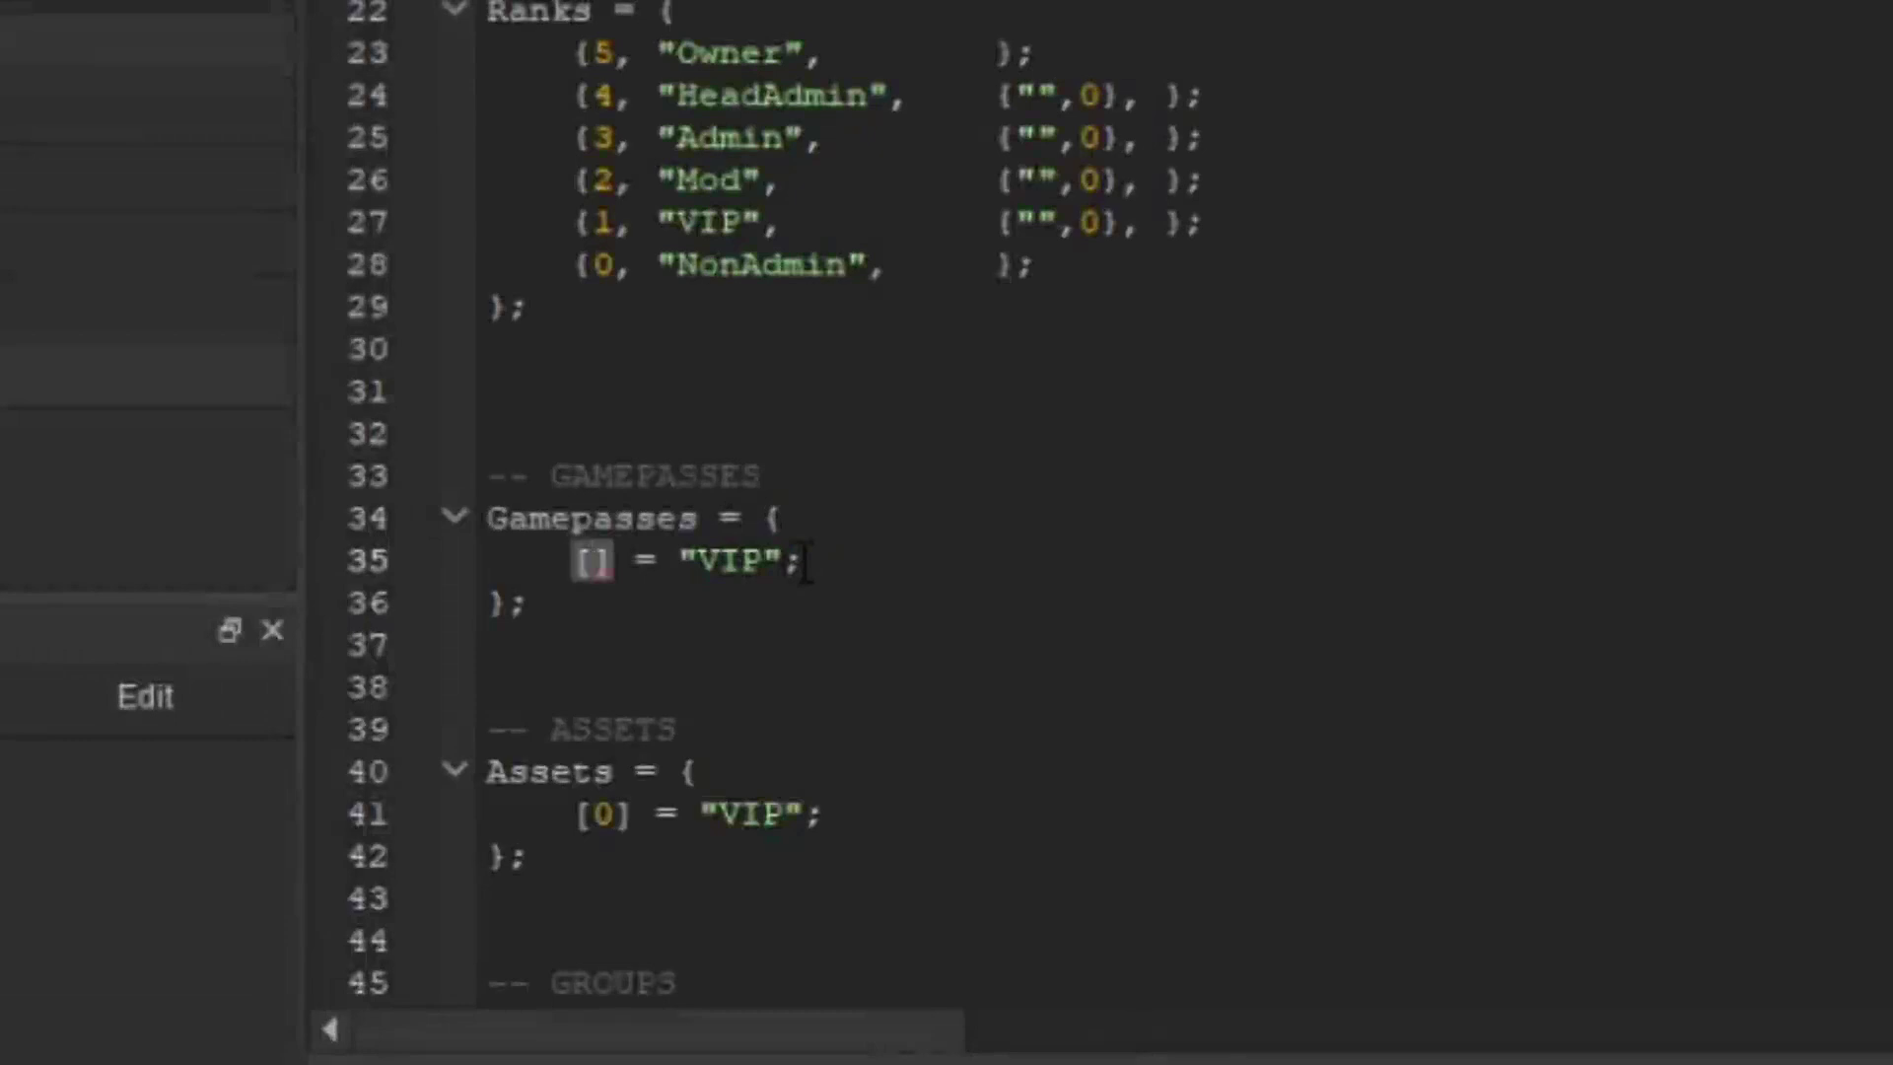
pyautogui.hotkey('ctrl', 'v')
pyautogui.click(1040, 556)
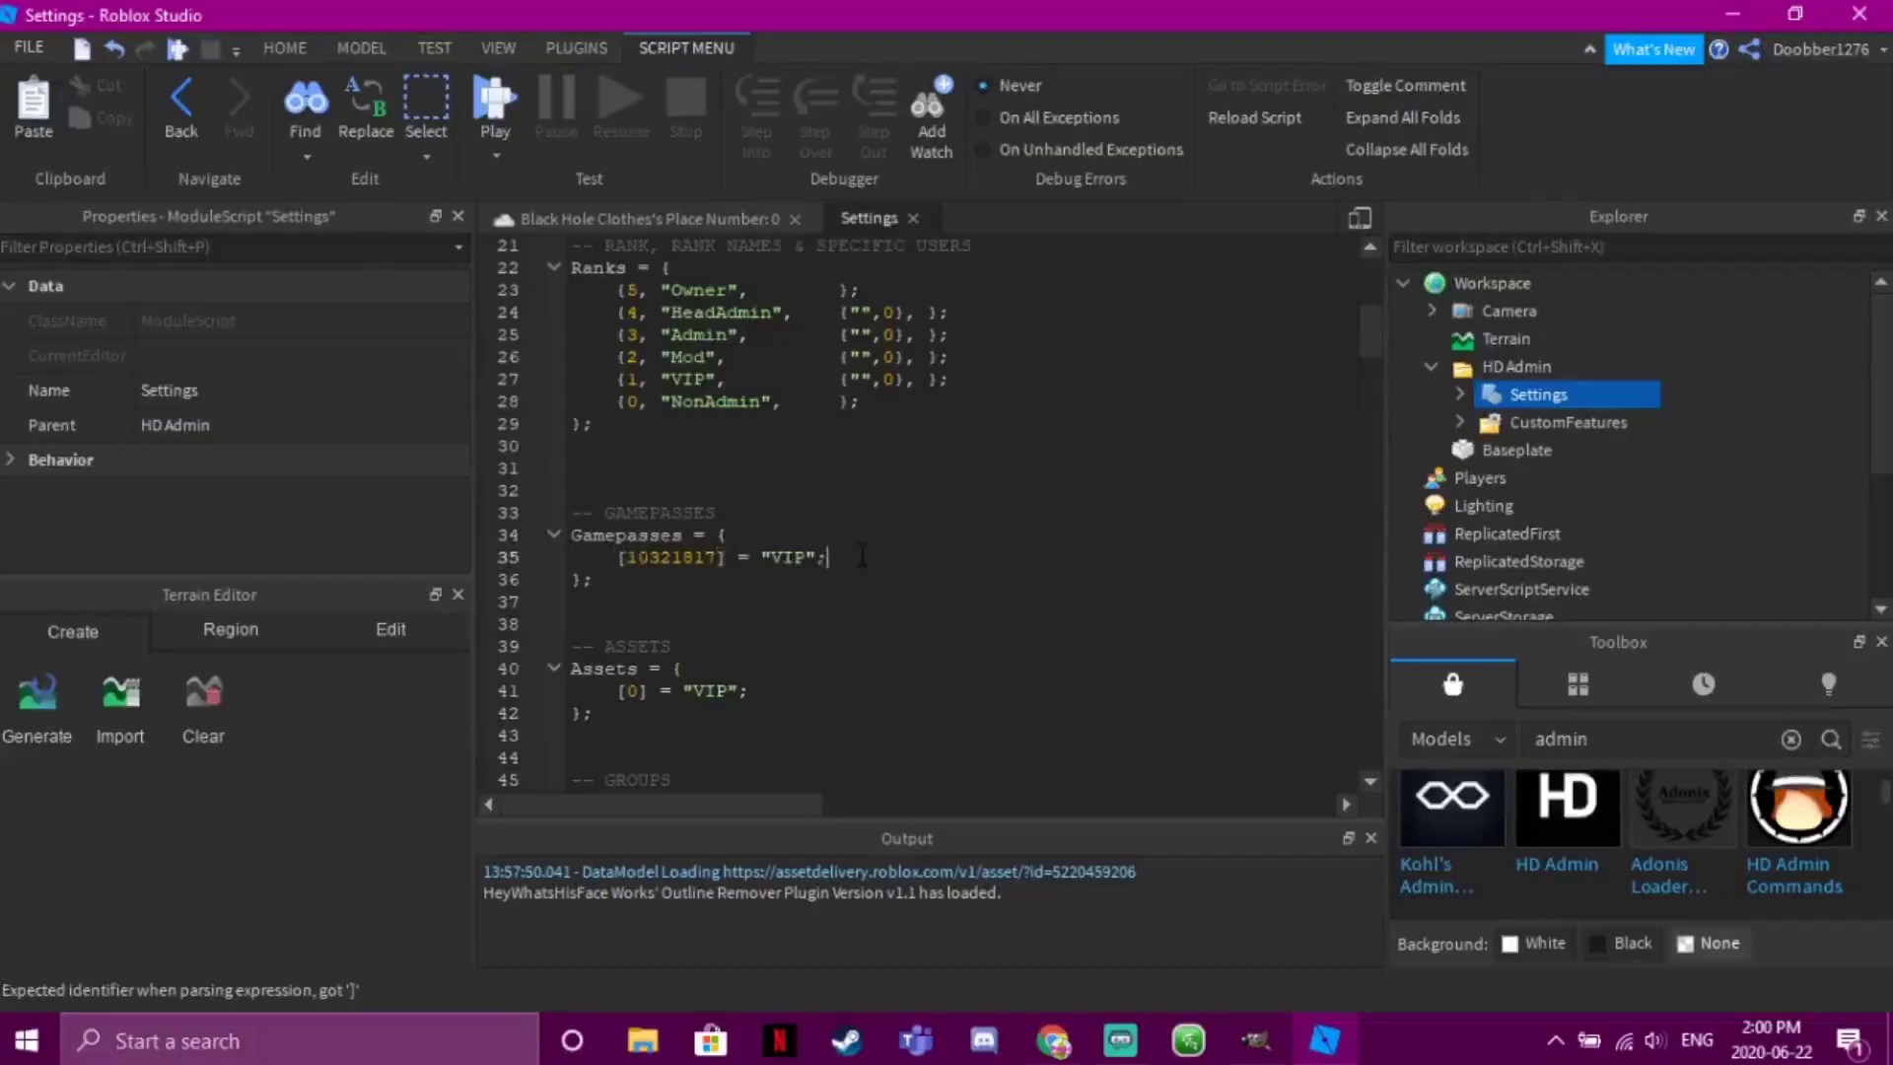
pyautogui.moveTo(854, 558); pyautogui.dragTo(619, 572)
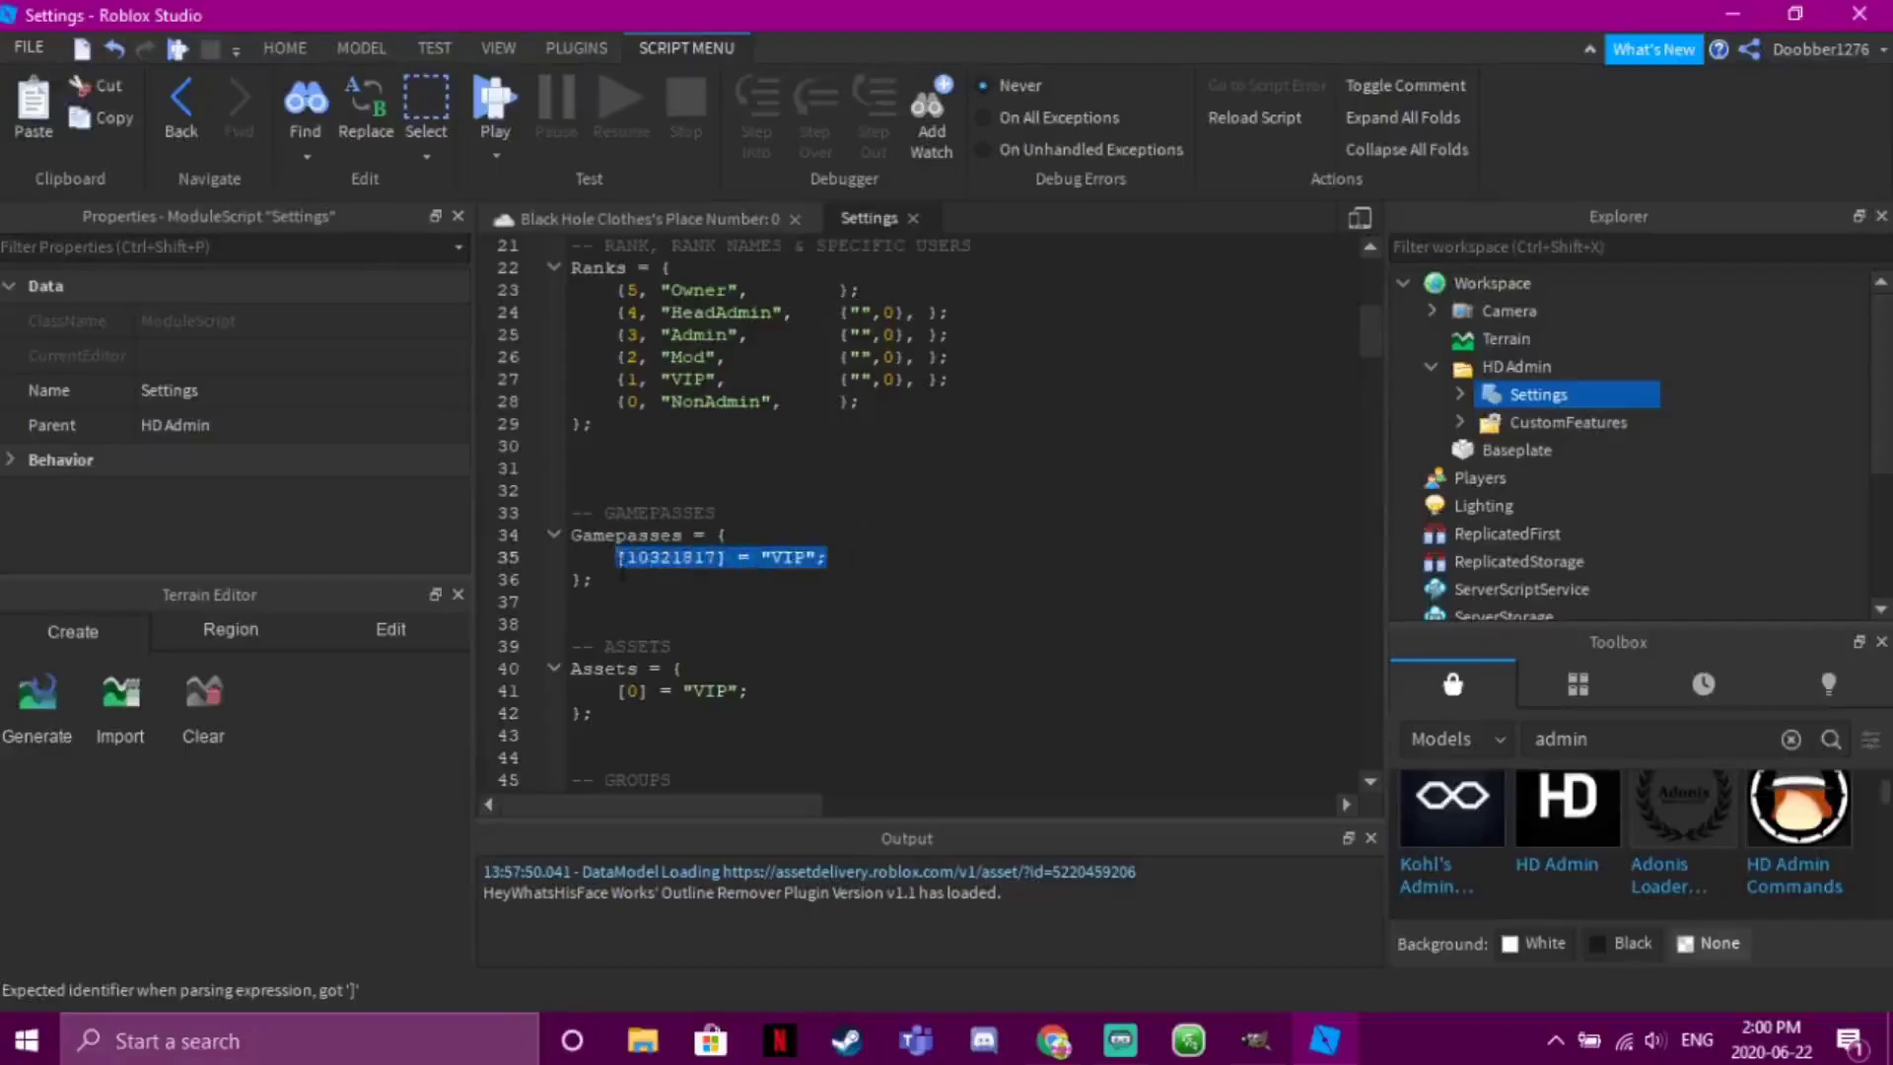
pyautogui.write('10321817')
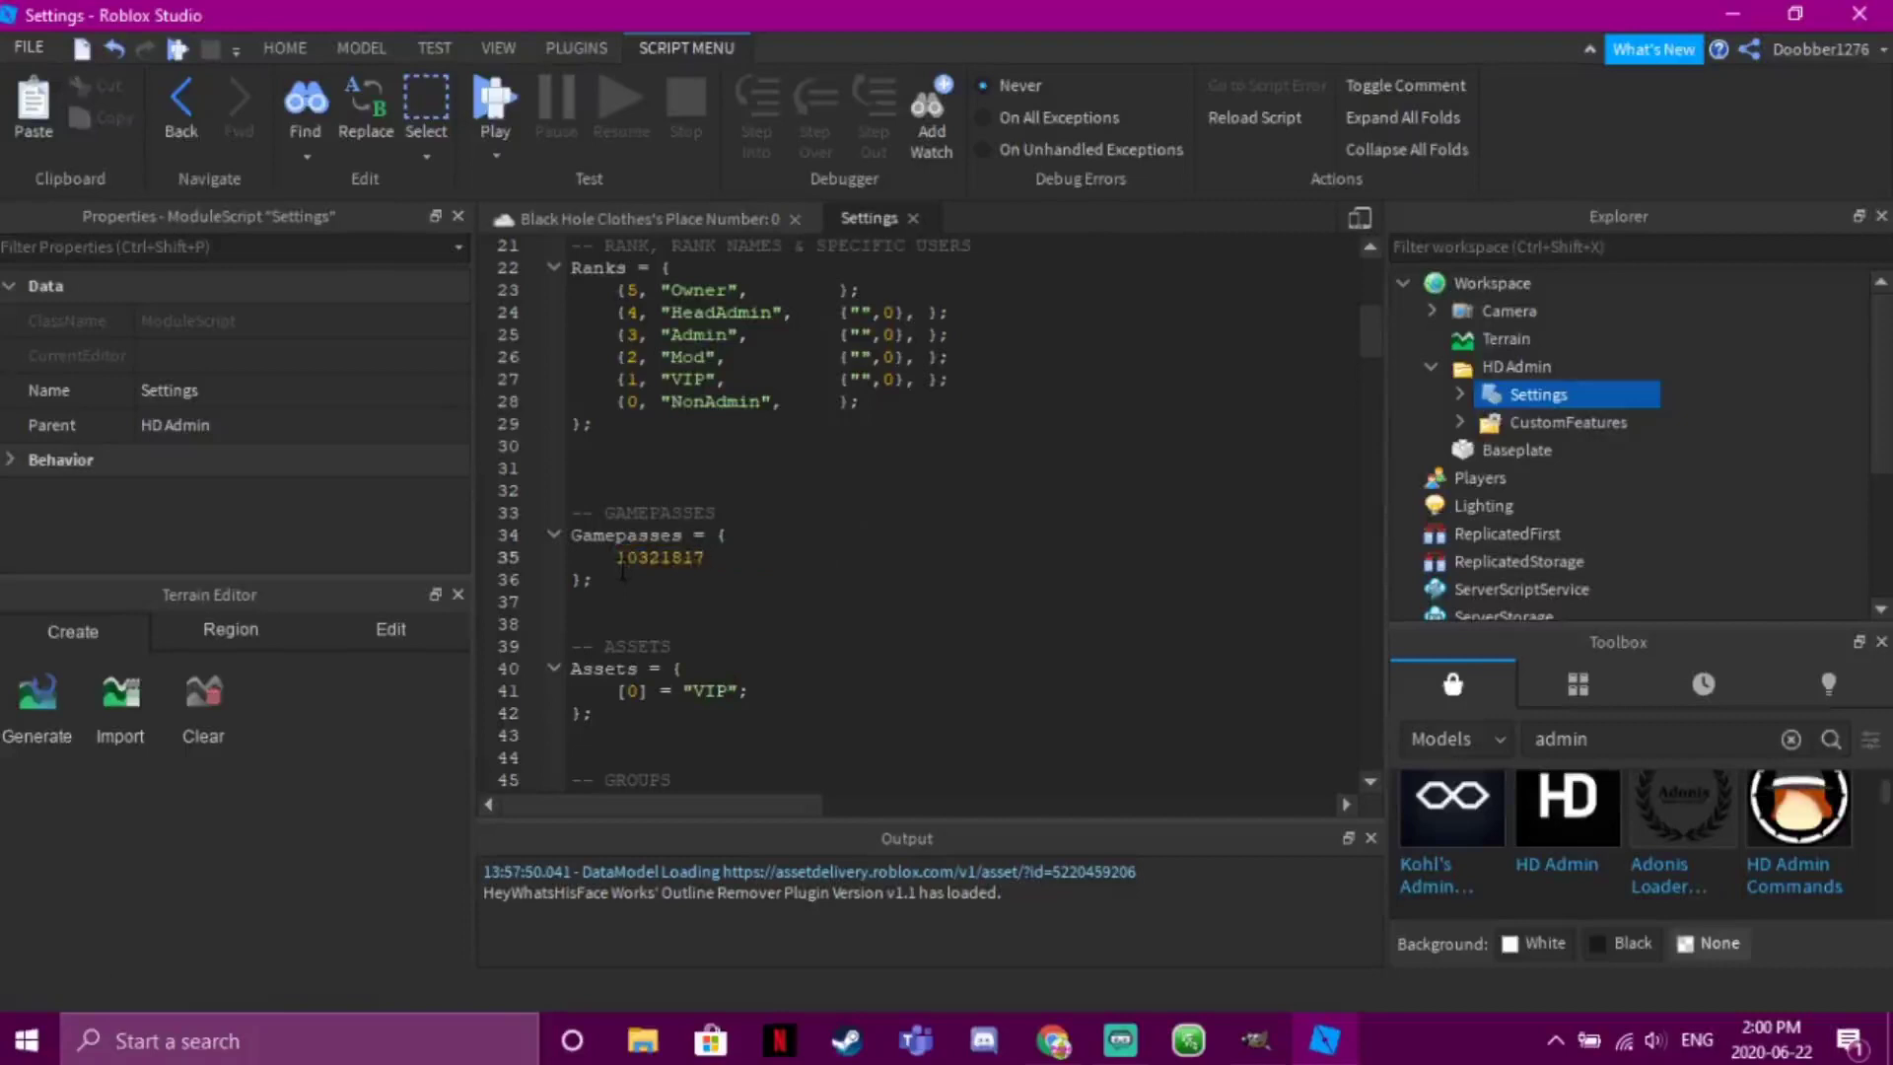
pyautogui.hotkey('ctrl', 'z')
# Duplicate the VIP game pass line onto a new line 36
pyautogui.moveTo(828, 557); pyautogui.dragTo(605, 557)
pyautogui.hotkey('ctrl', 'c')
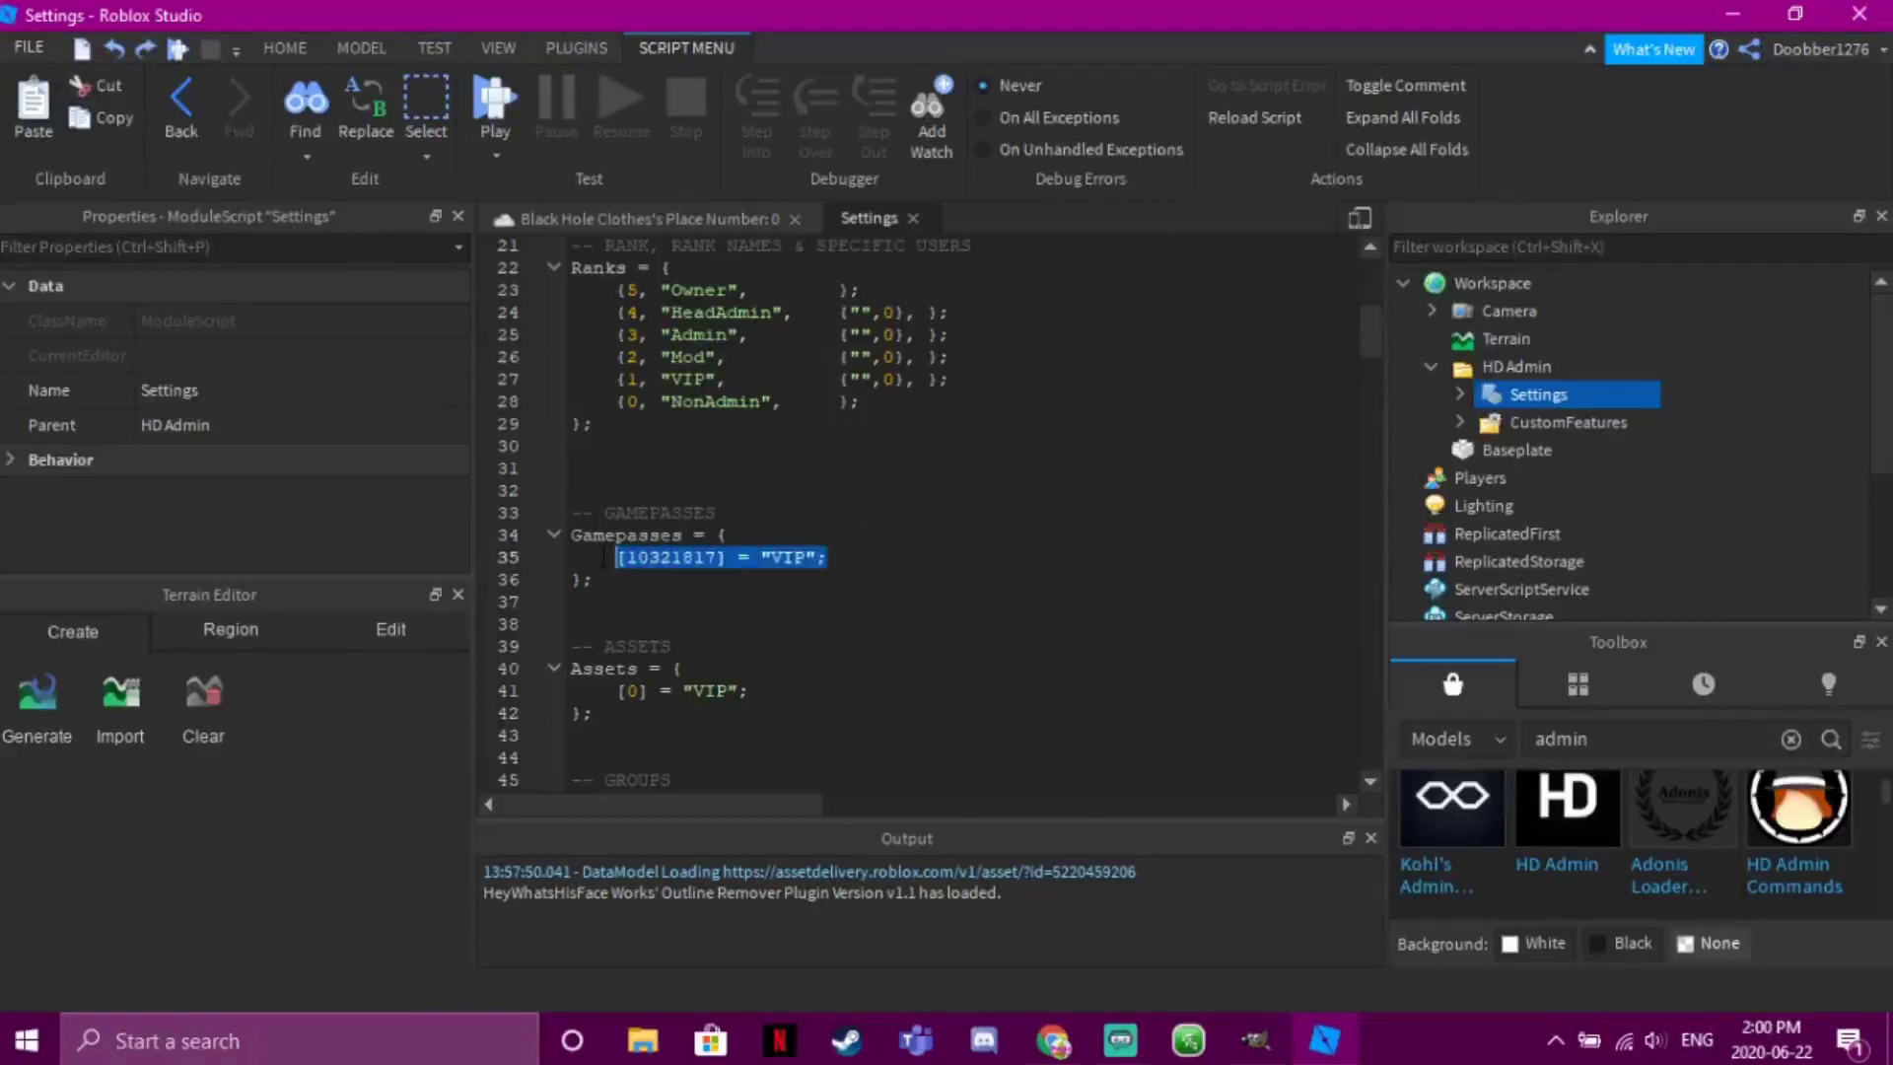
pyautogui.click(831, 558)
pyautogui.press('Return')
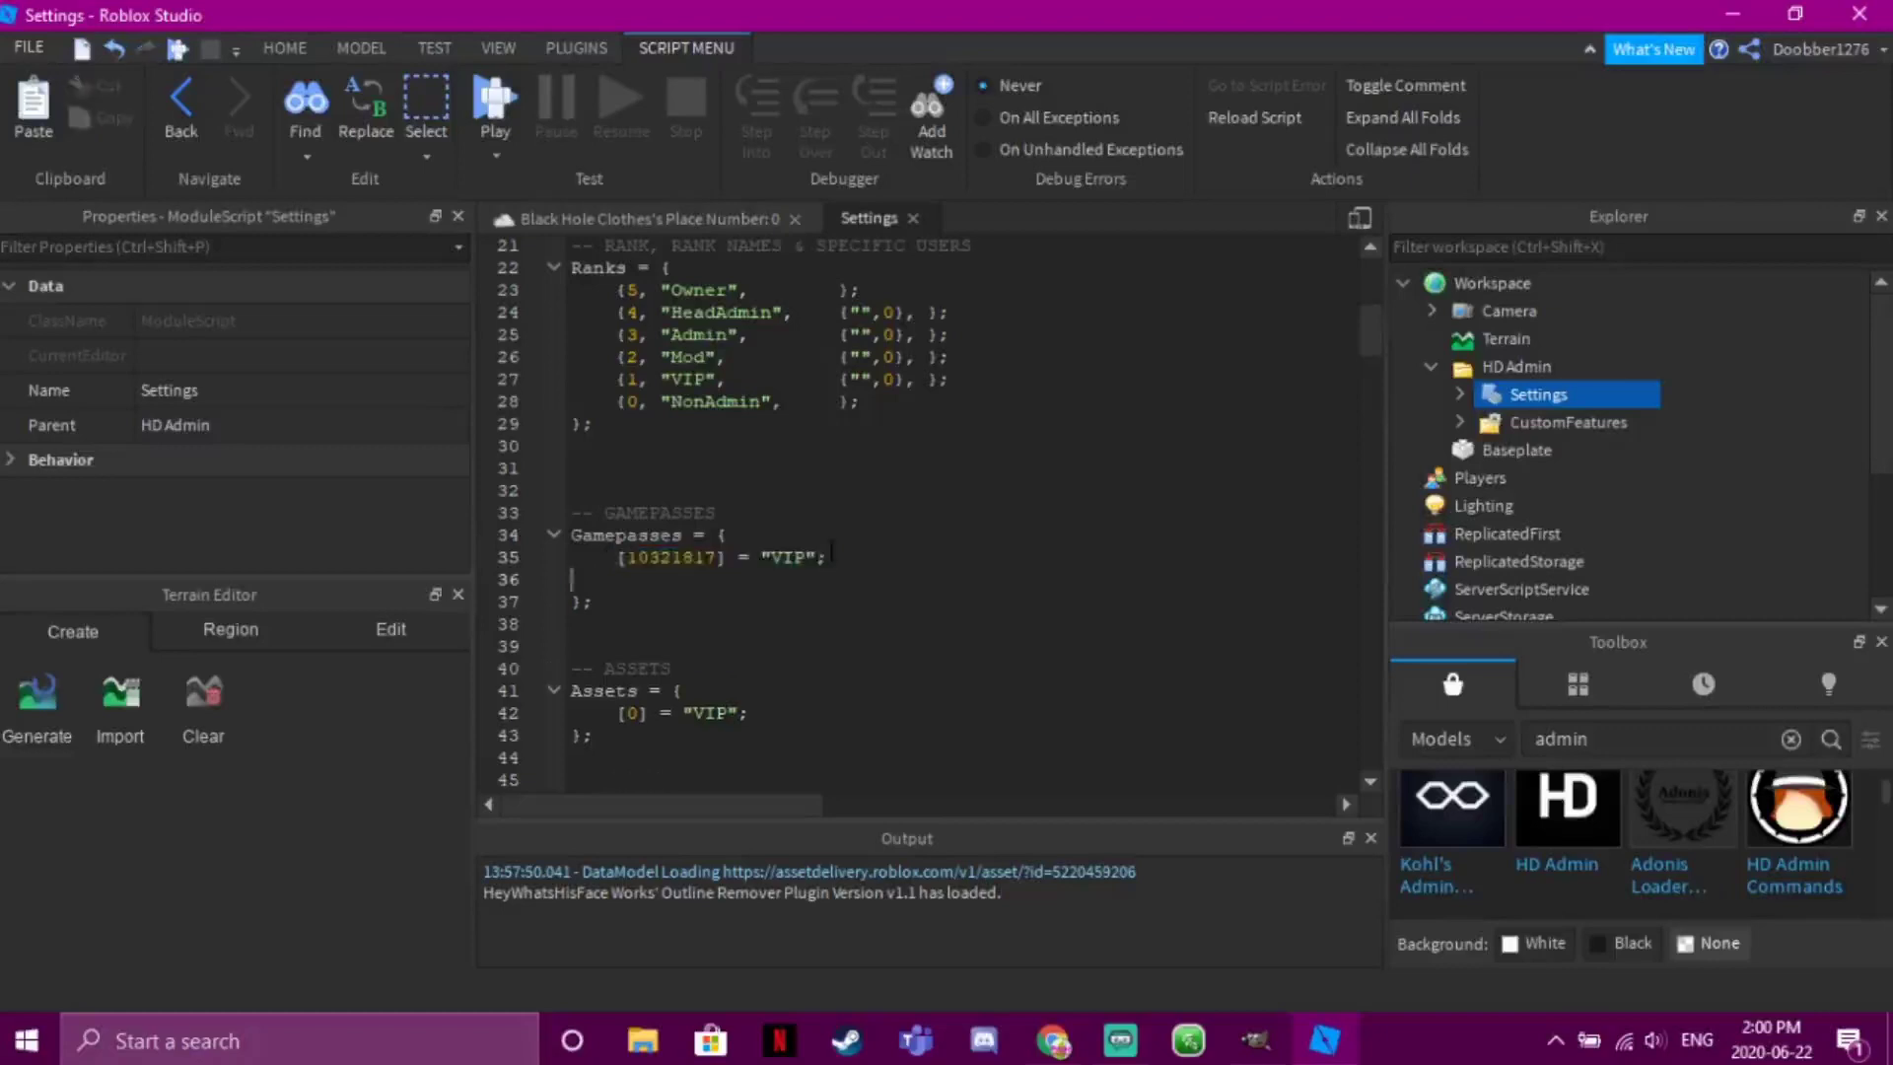
pyautogui.hotkey('ctrl', 'v')
pyautogui.moveTo(718, 580); pyautogui.dragTo(638, 580)
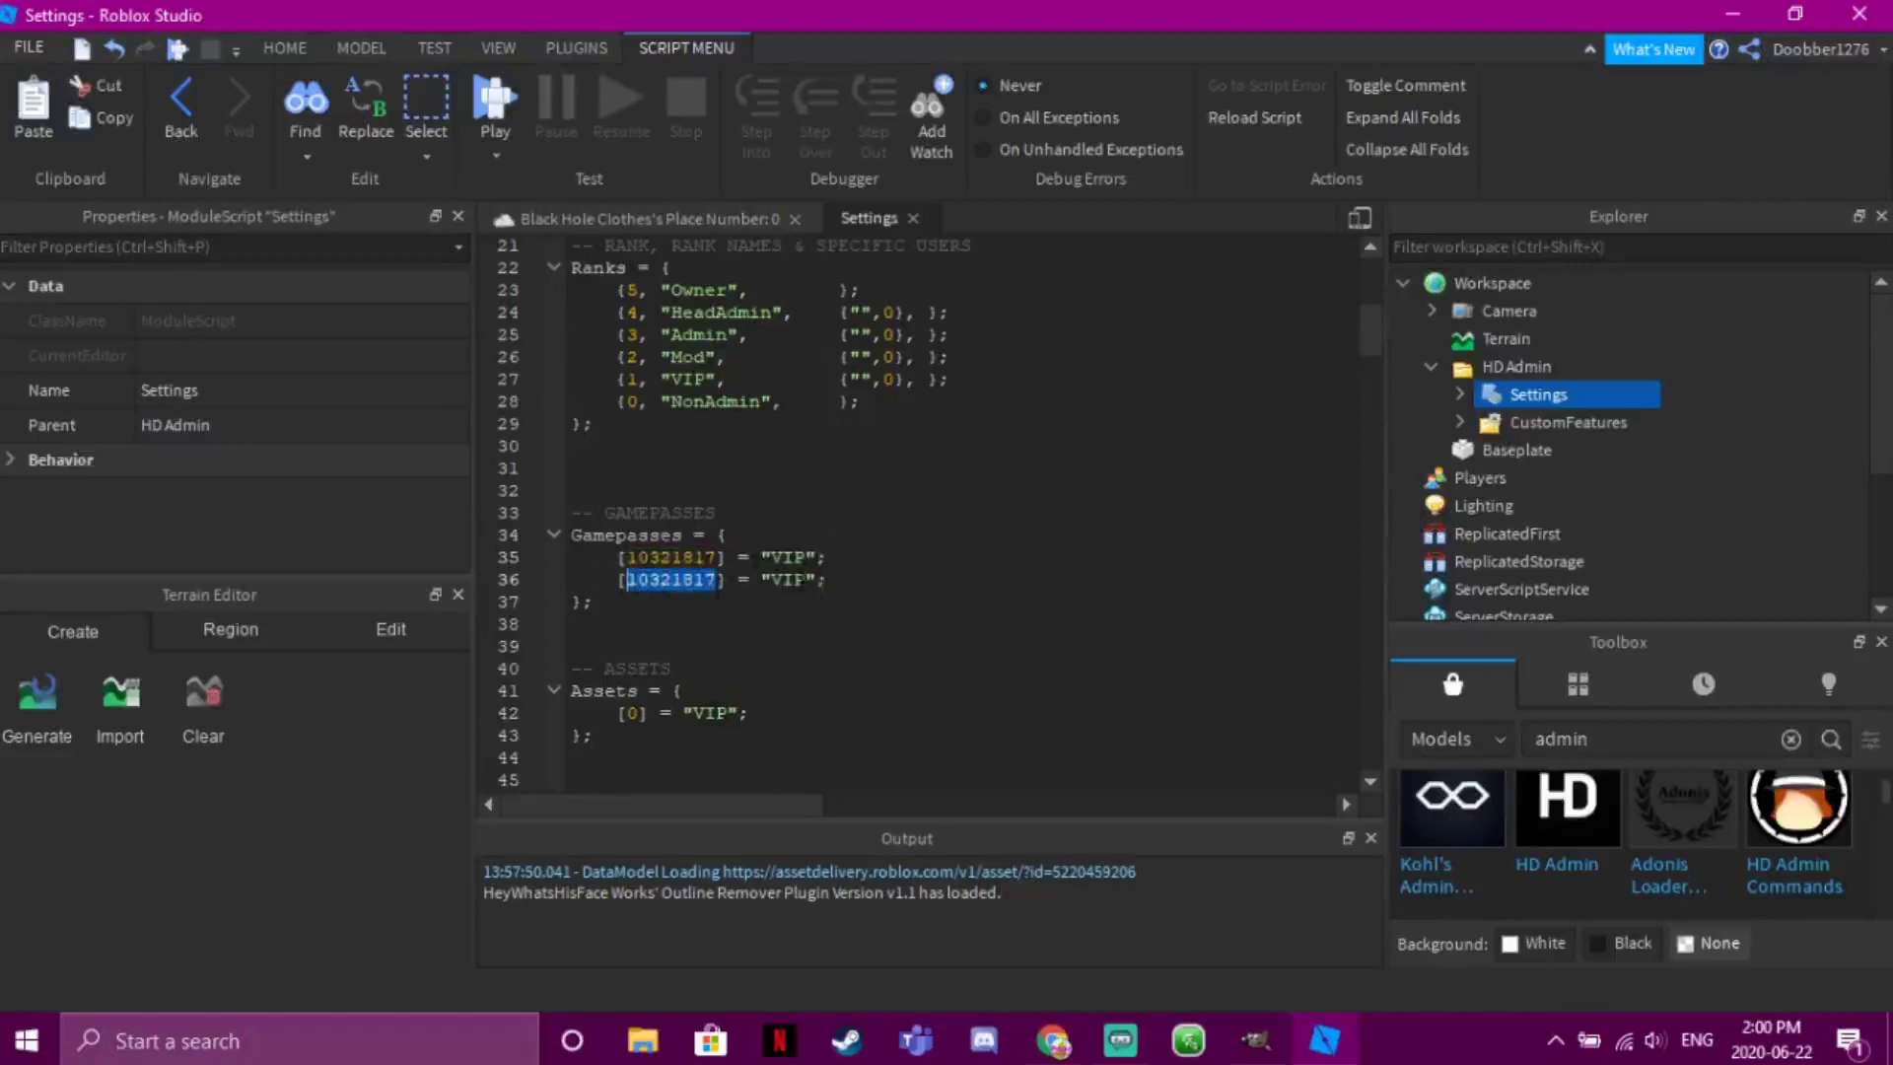
# Change the copied line's rank name from VIP to Mod
pyautogui.click(801, 583)
pyautogui.press('BackSpace')
pyautogui.press('BackSpace')
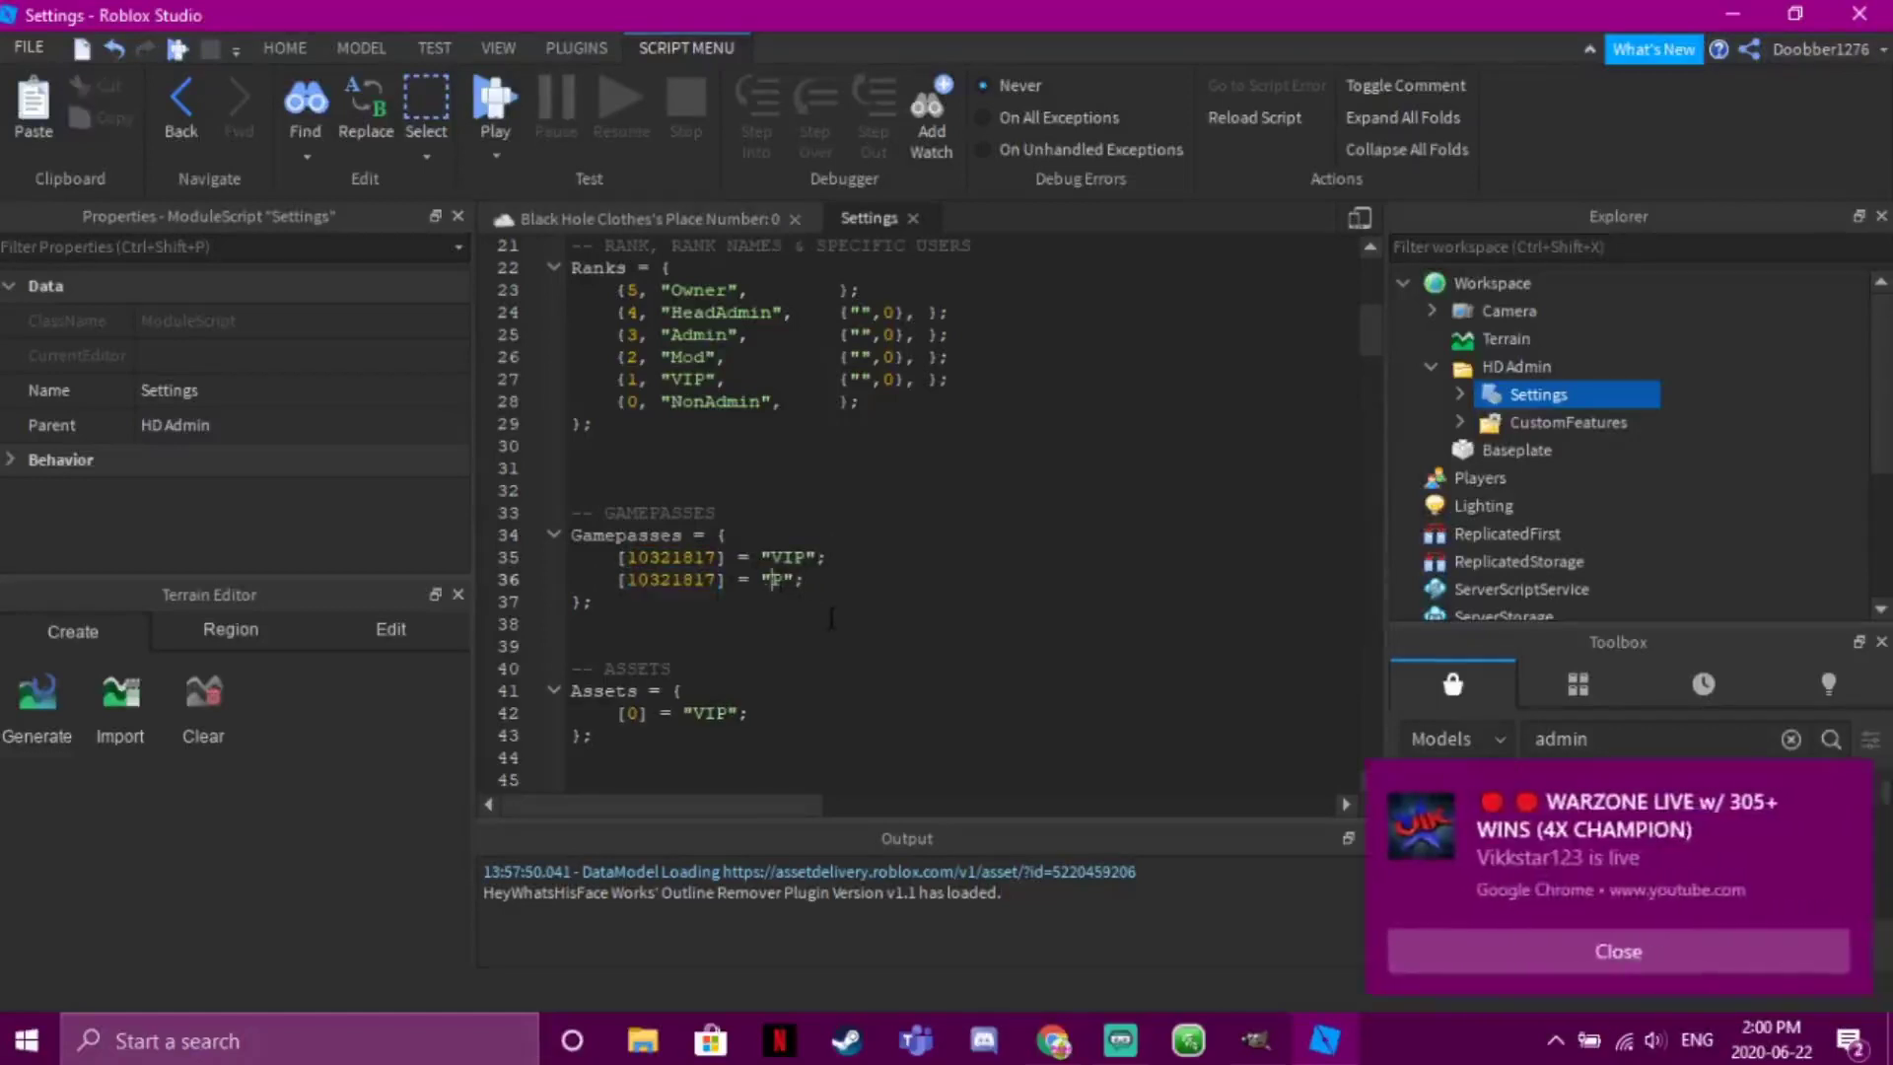
pyautogui.click(1448, 933)
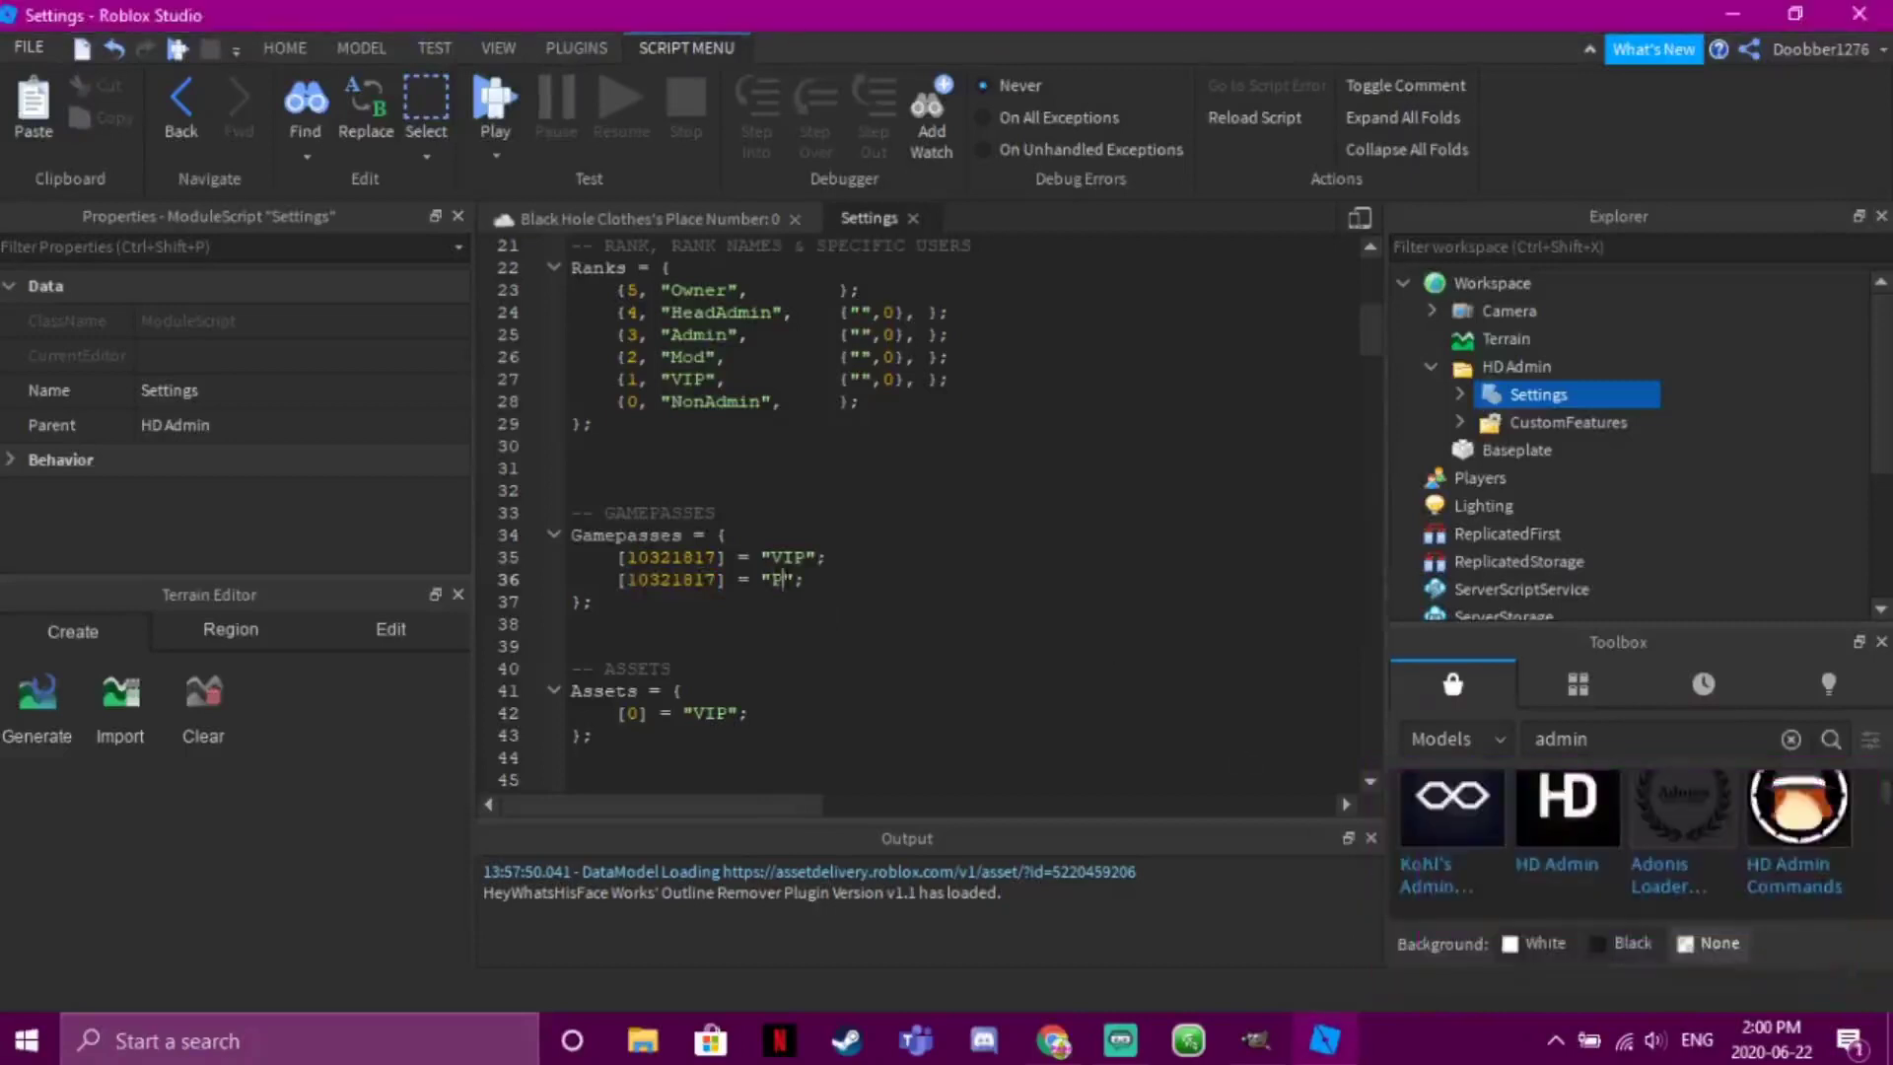
pyautogui.write('Mod')
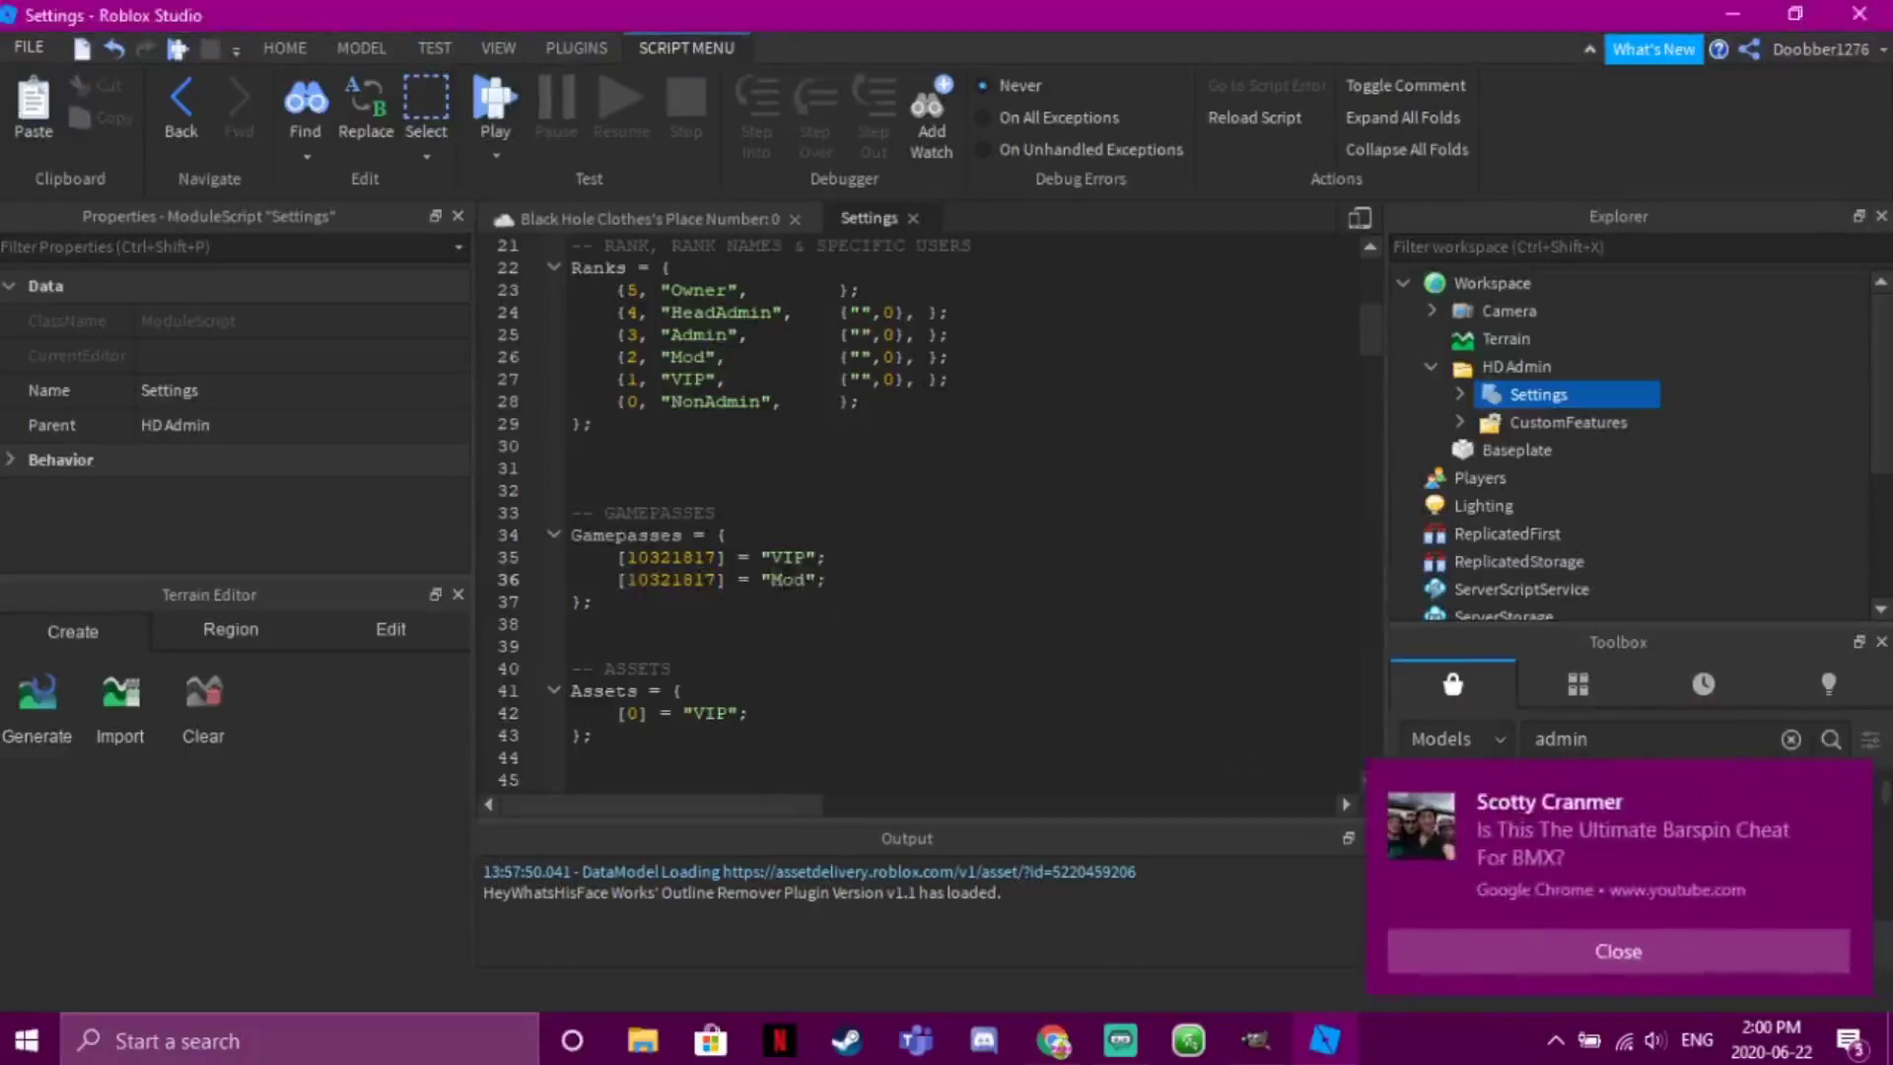
pyautogui.click(1524, 951)
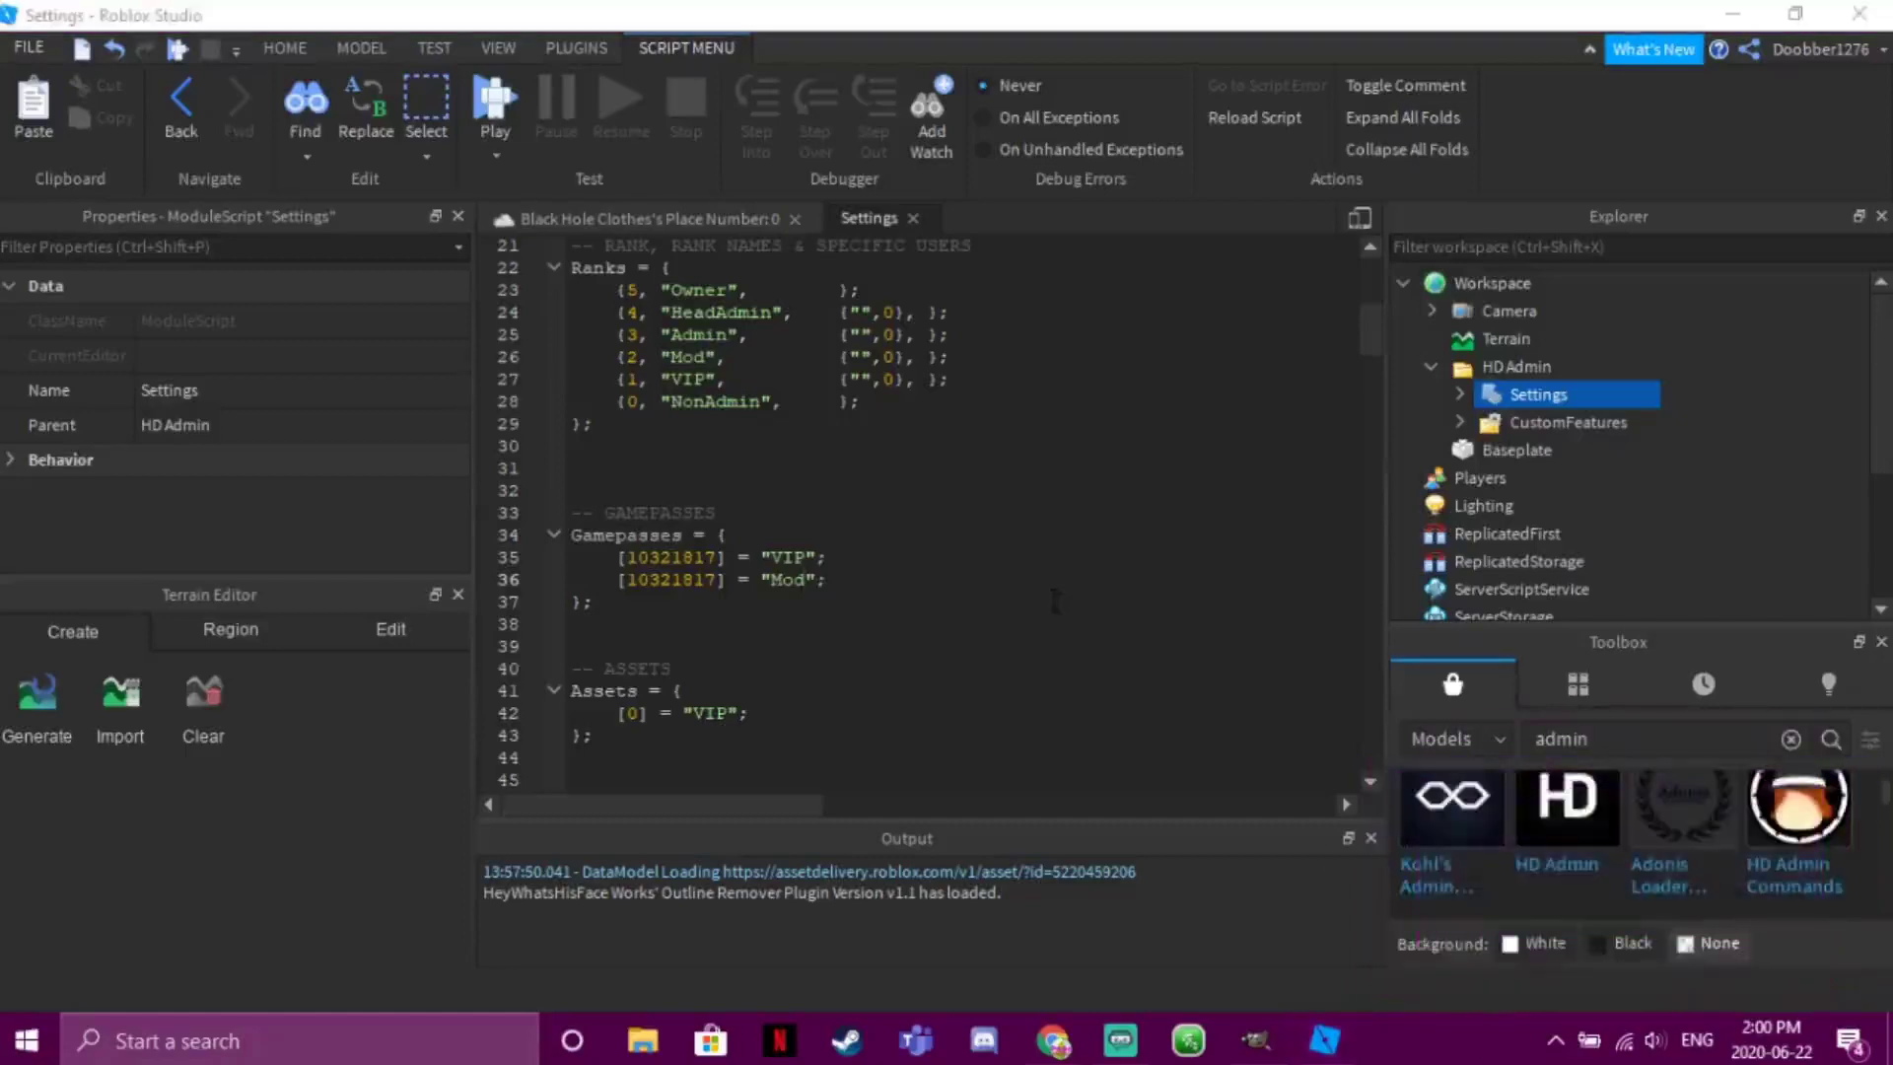
pyautogui.click(1054, 600)
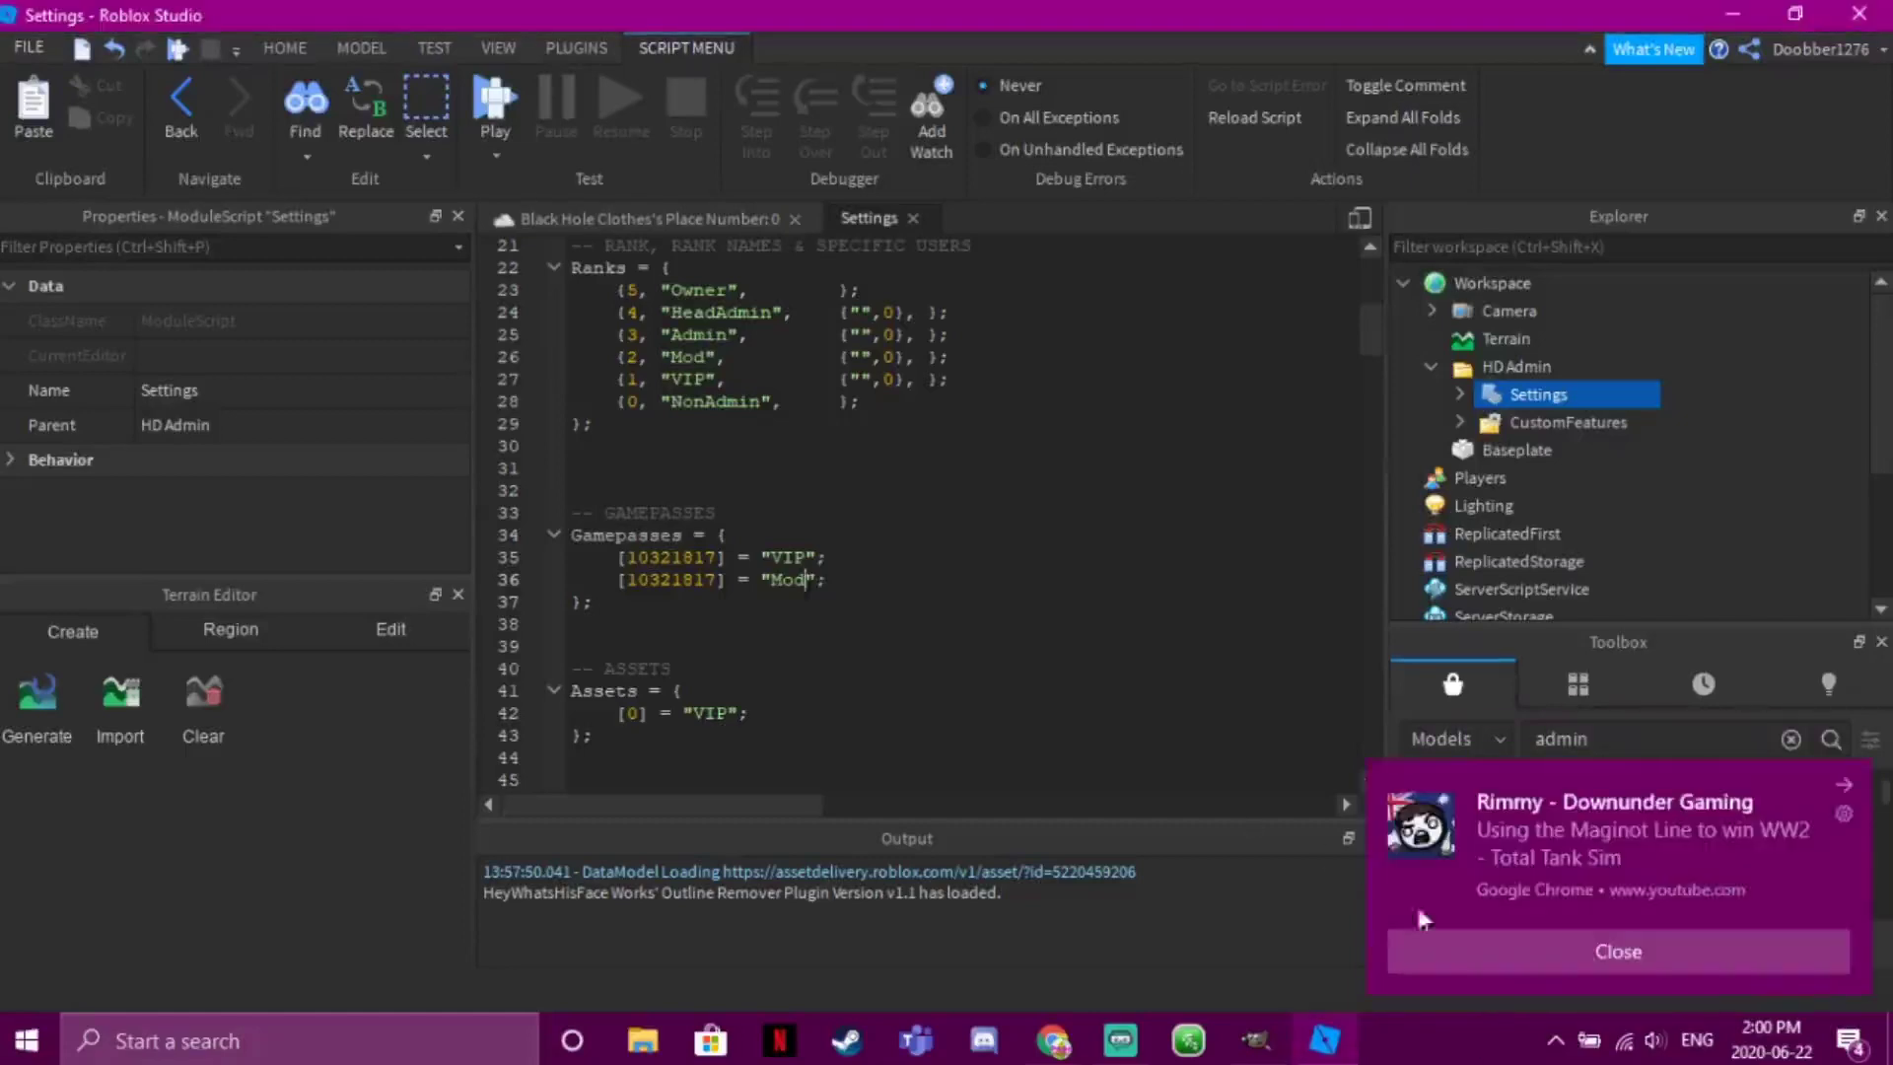
pyautogui.click(1431, 950)
pyautogui.click(1159, 673)
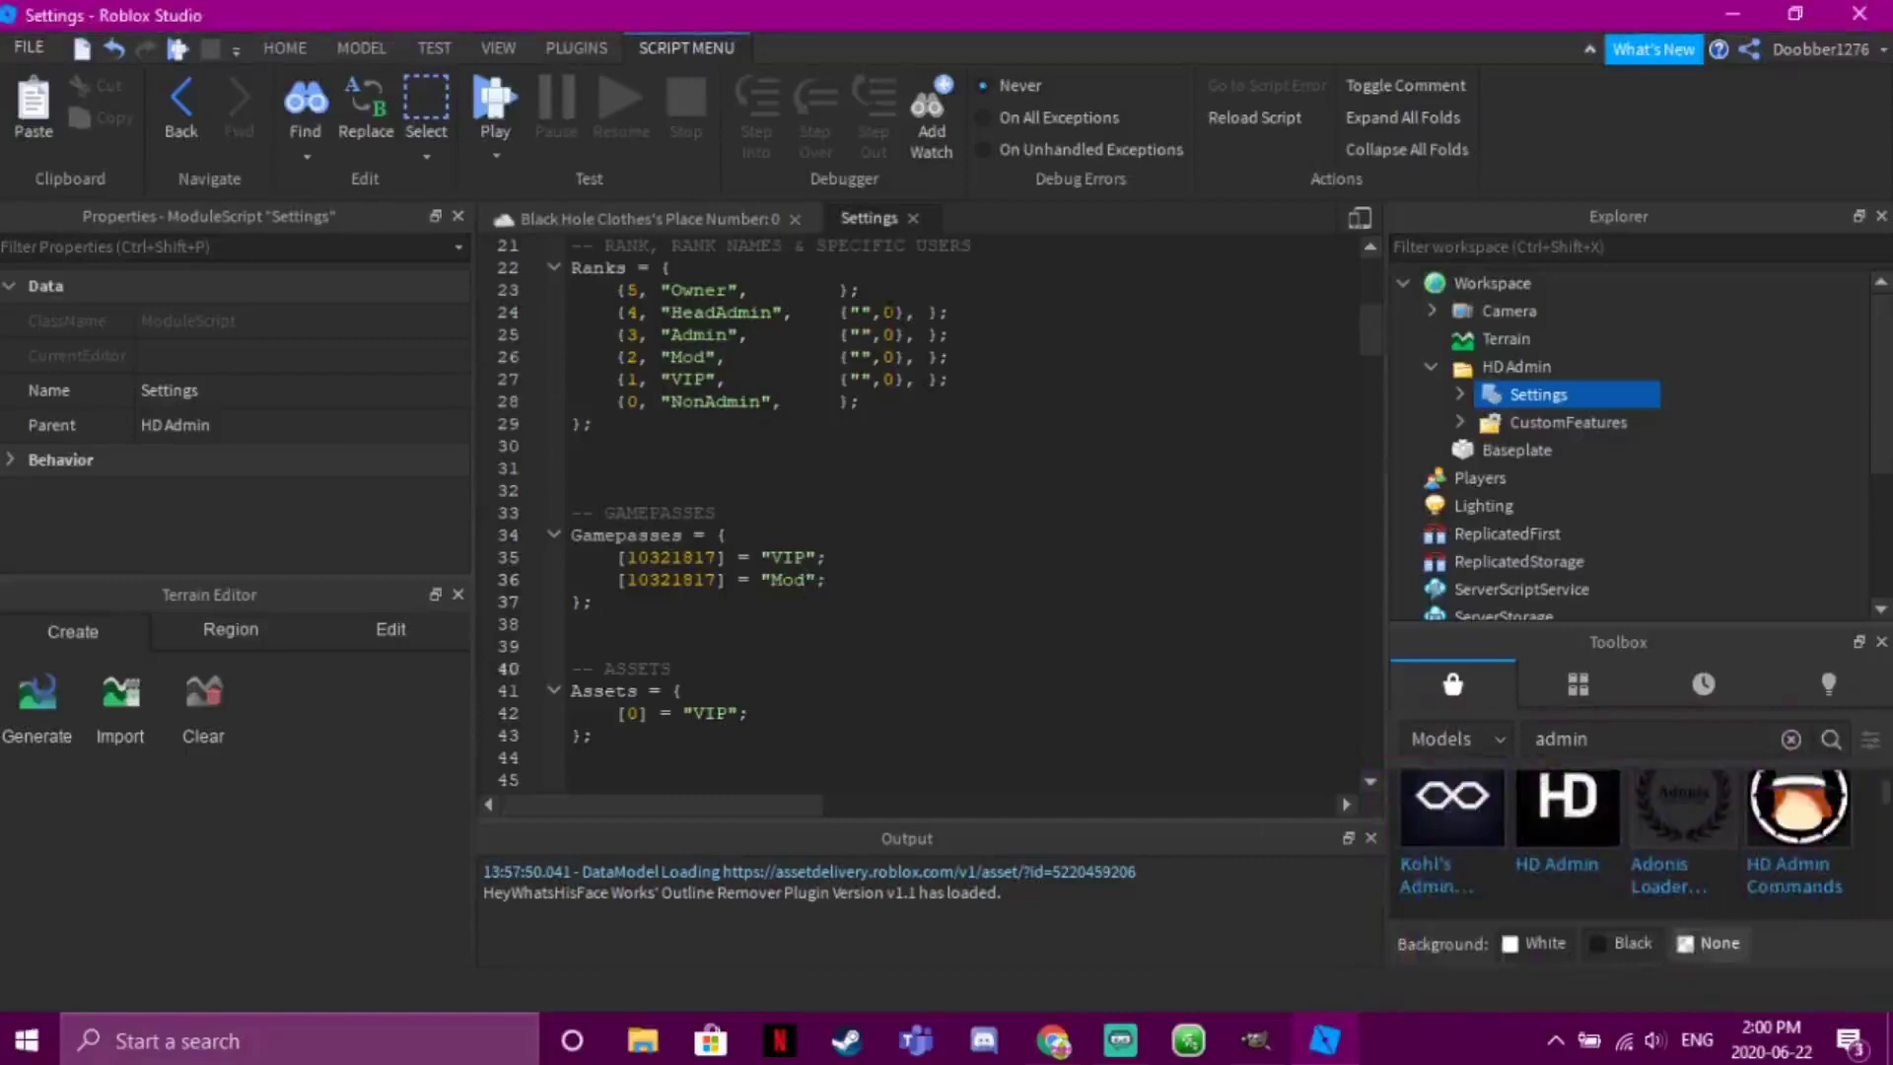
pyautogui.click(1456, 950)
pyautogui.click(858, 557)
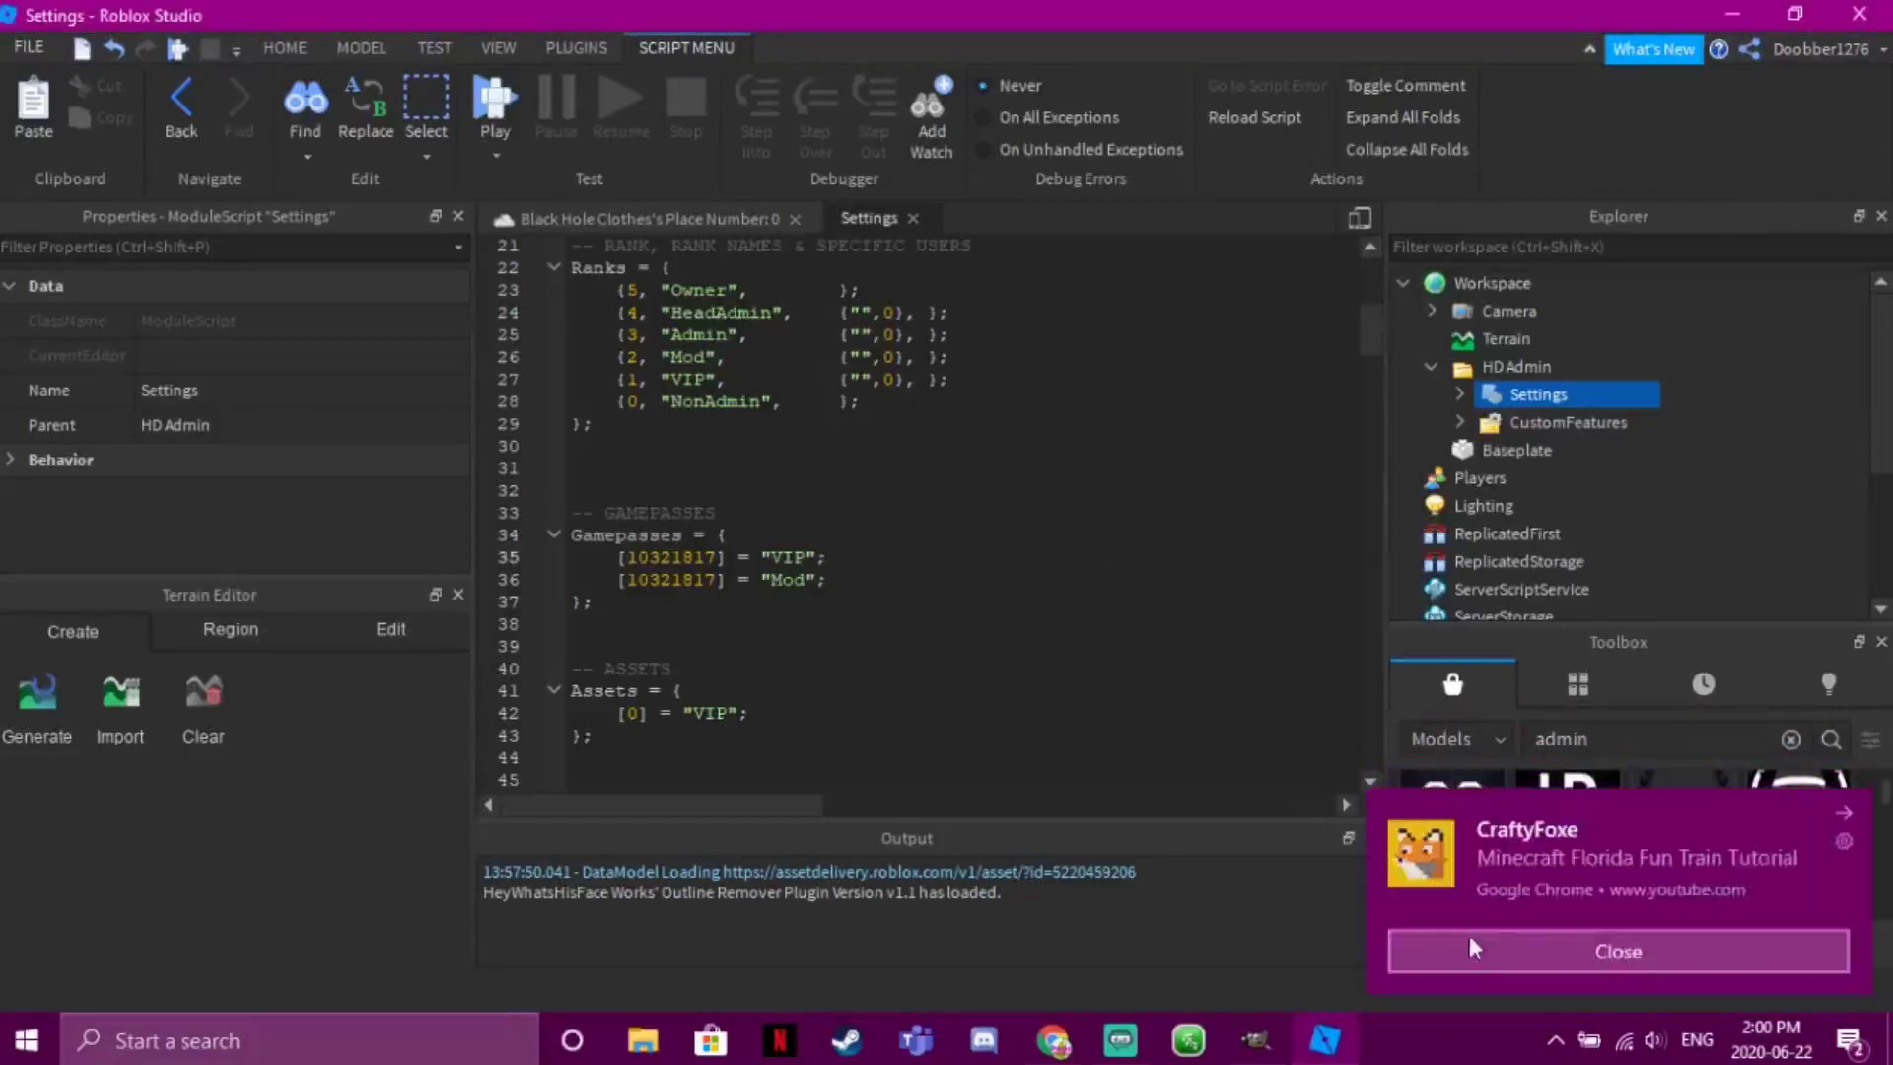
pyautogui.click(1477, 943)
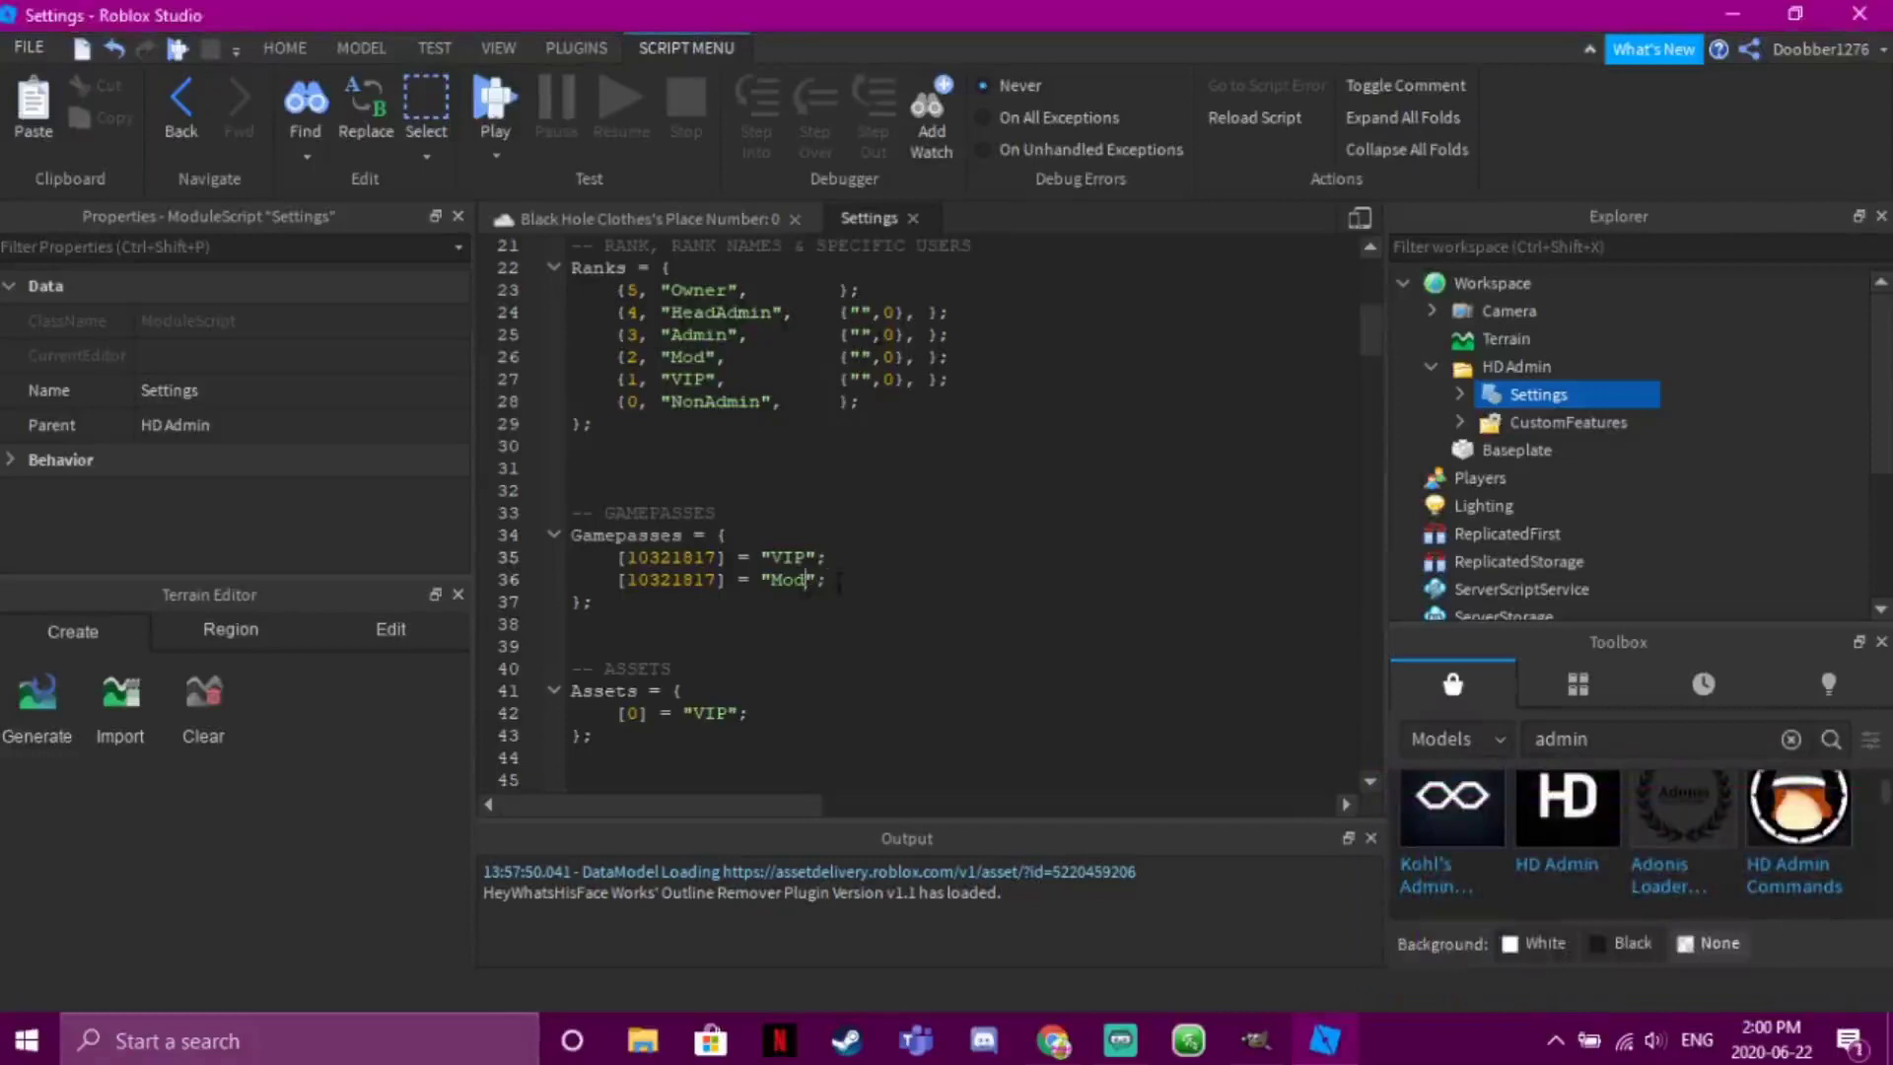
# Delete the trial Mod line with its leftover semicolon and close the Settings script
pyautogui.moveTo(815, 580); pyautogui.dragTo(571, 579)
pyautogui.press('BackSpace')
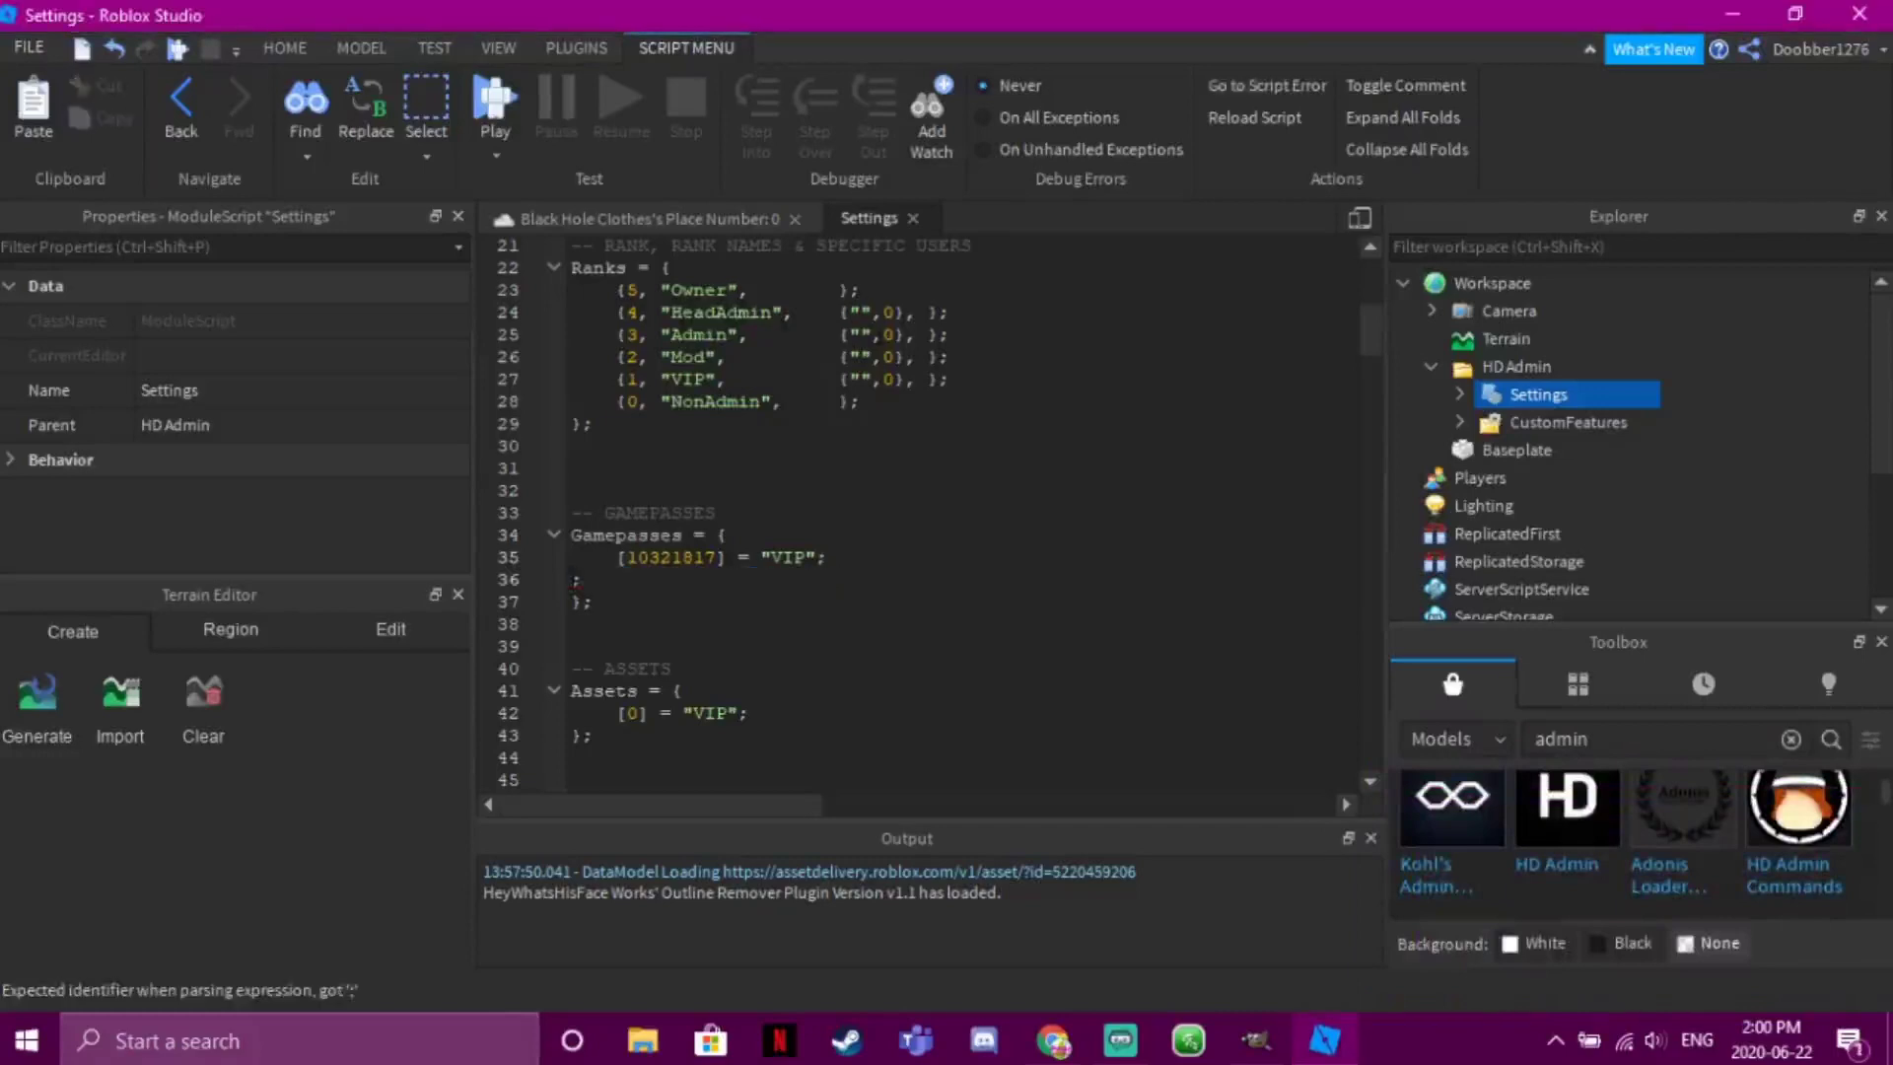
pyautogui.moveTo(593, 584); pyautogui.dragTo(573, 579)
pyautogui.press('Delete')
pyautogui.press('Delete')
pyautogui.click(844, 559)
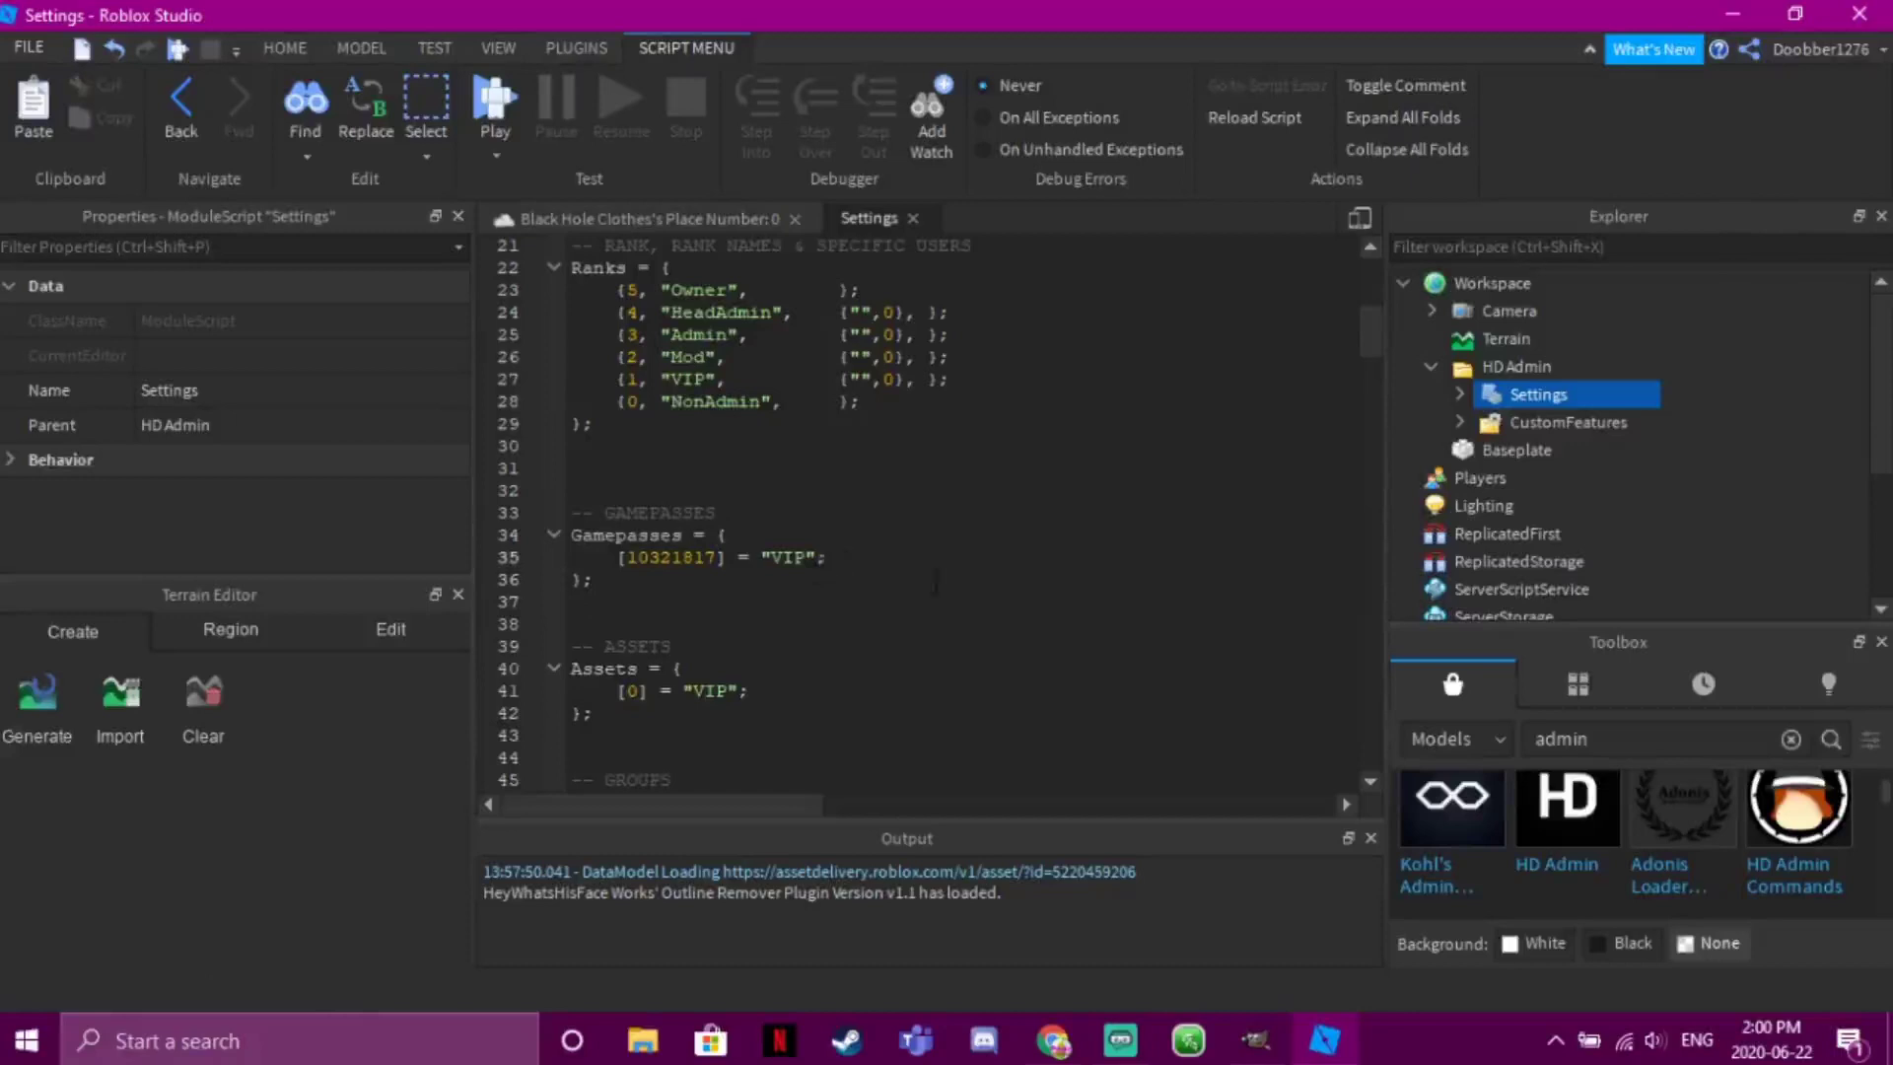
pyautogui.click(915, 218)
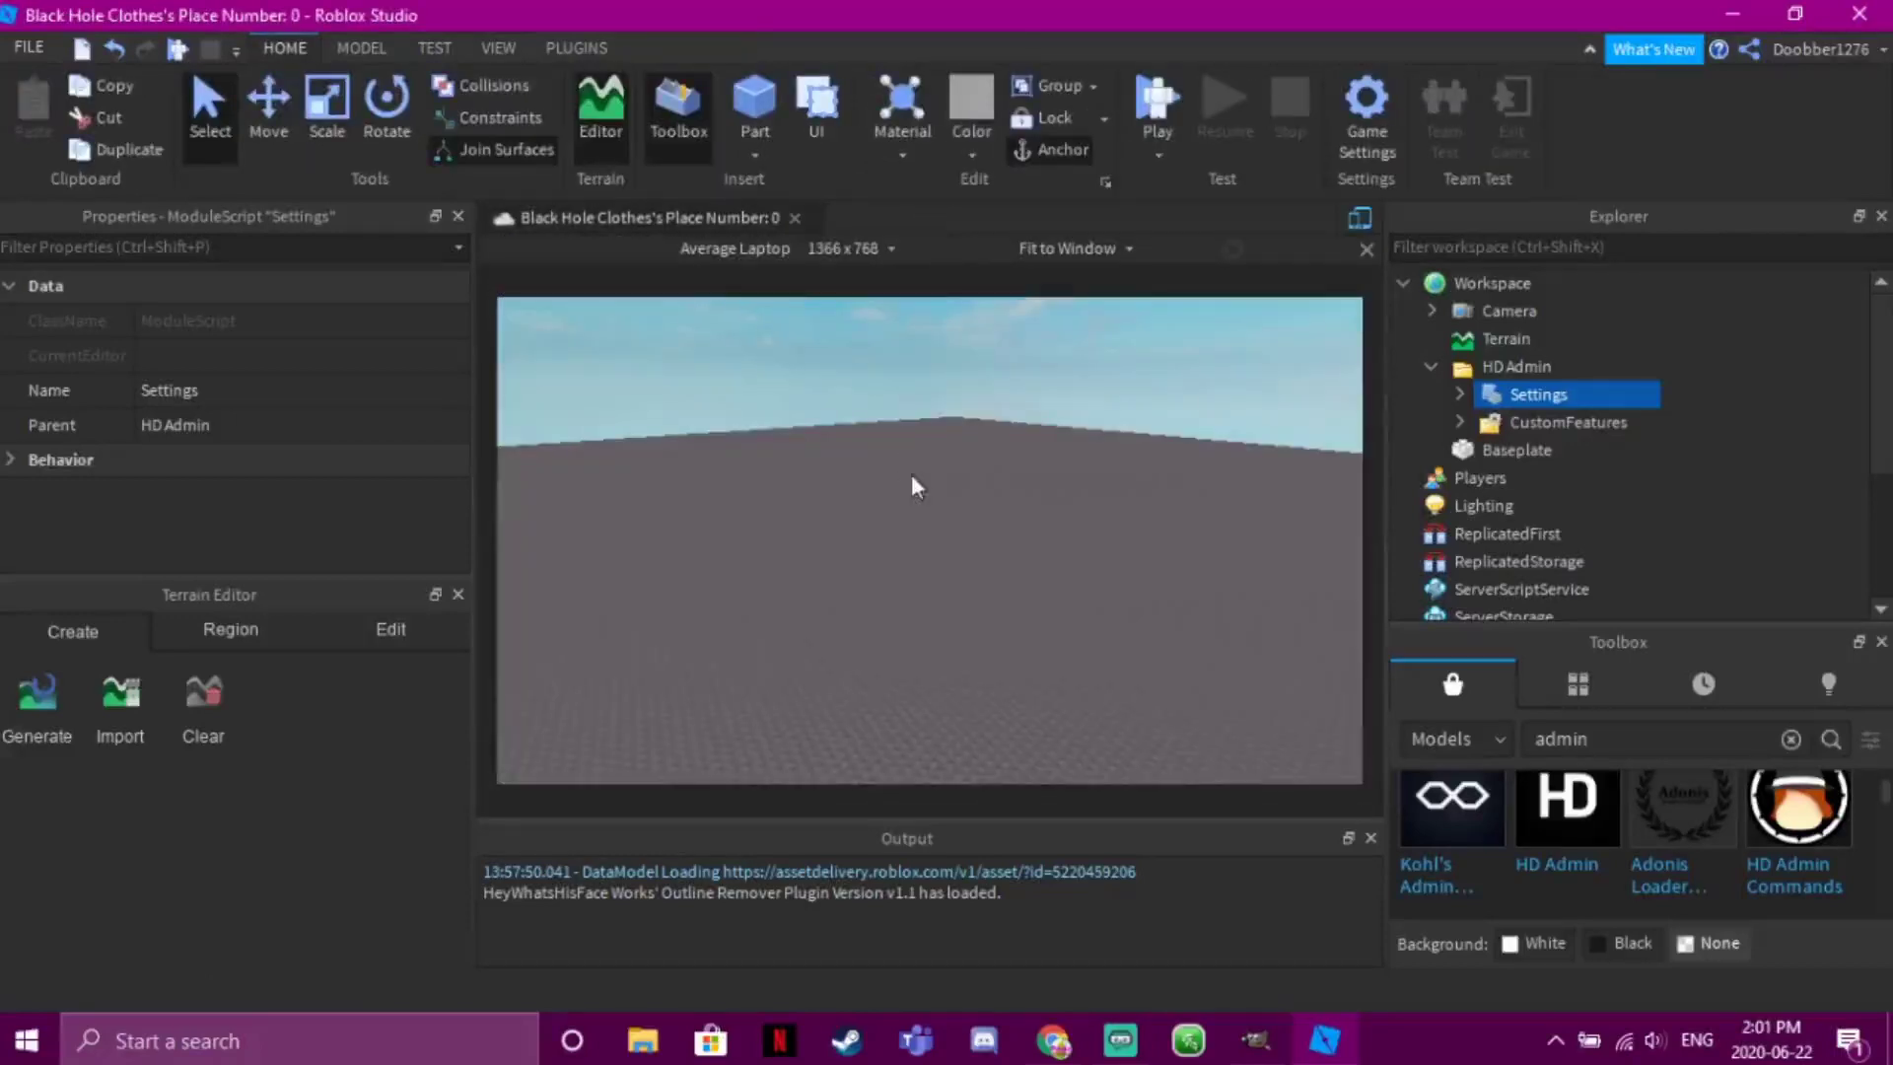
# Put the Admin Roblox pass up for sale at 1000000 Robux and save the price
pyautogui.click(1068, 1043)
pyautogui.click(1443, 361)
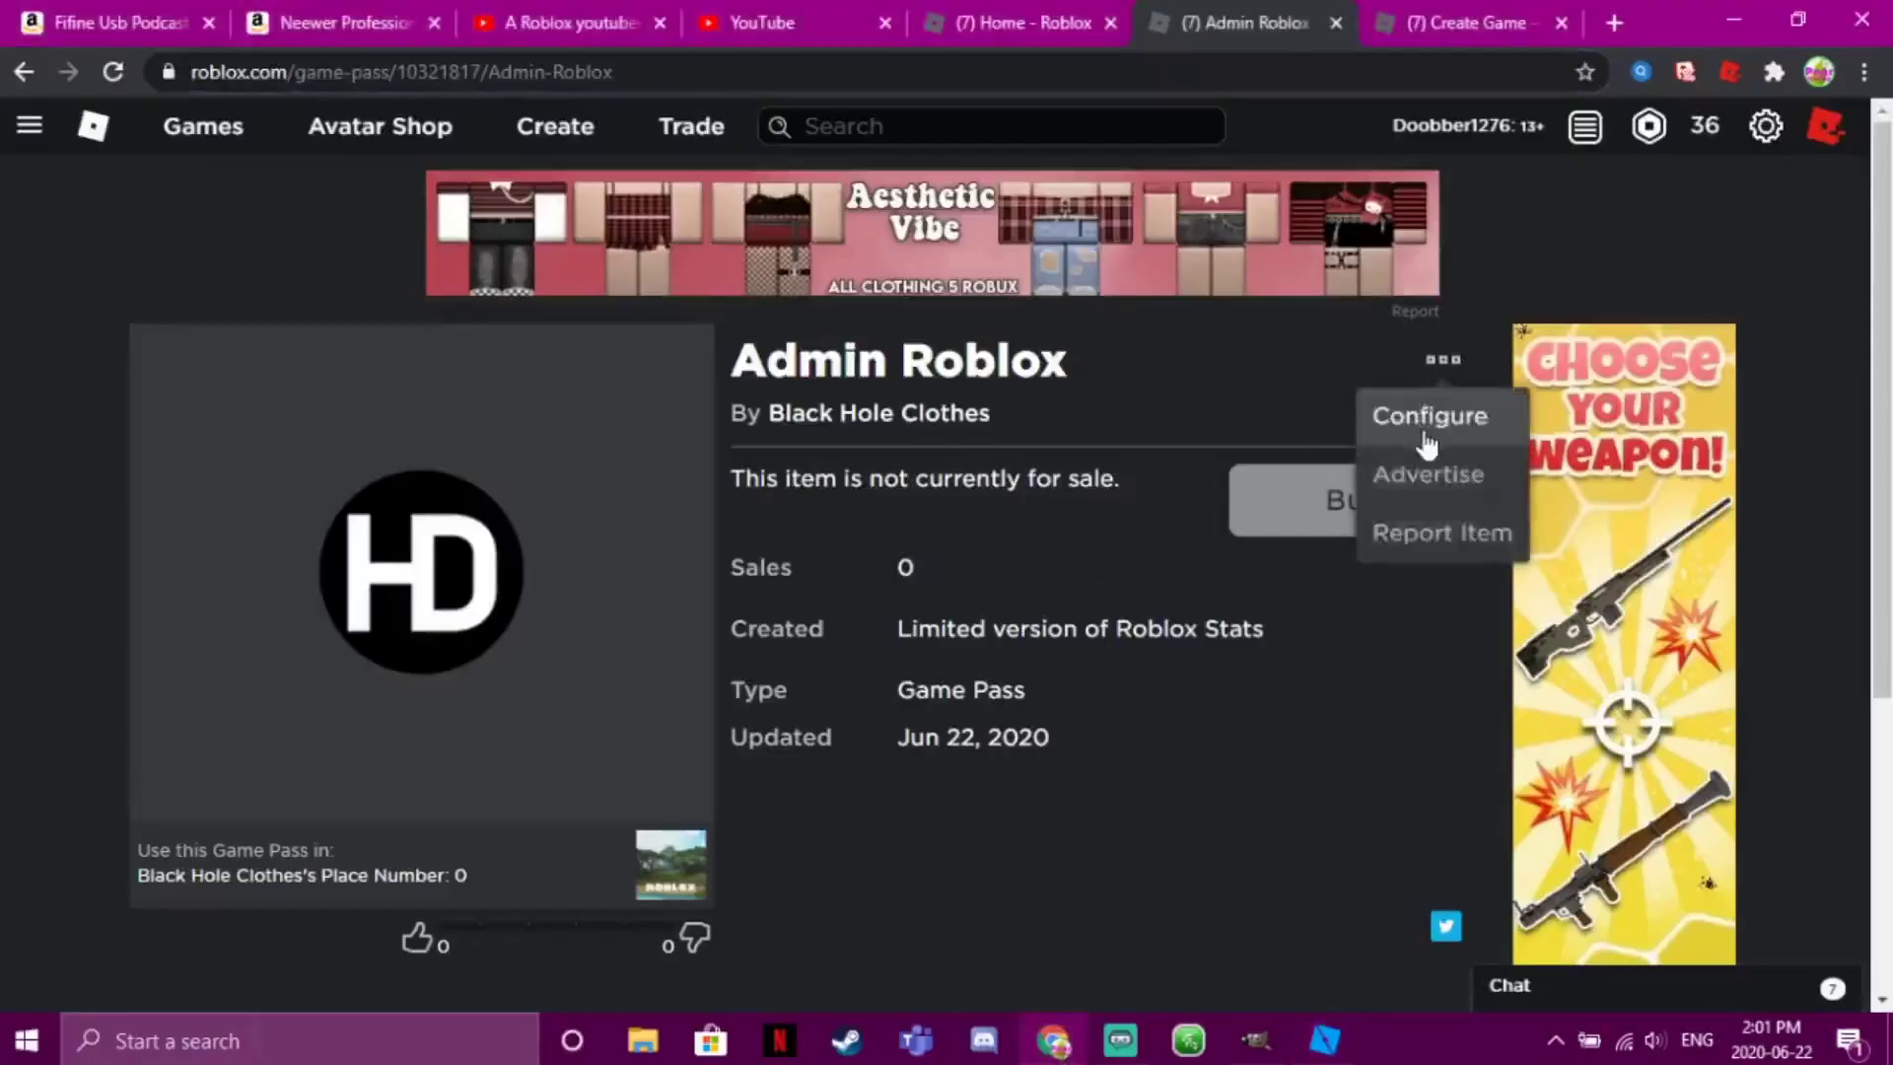
pyautogui.click(1427, 434)
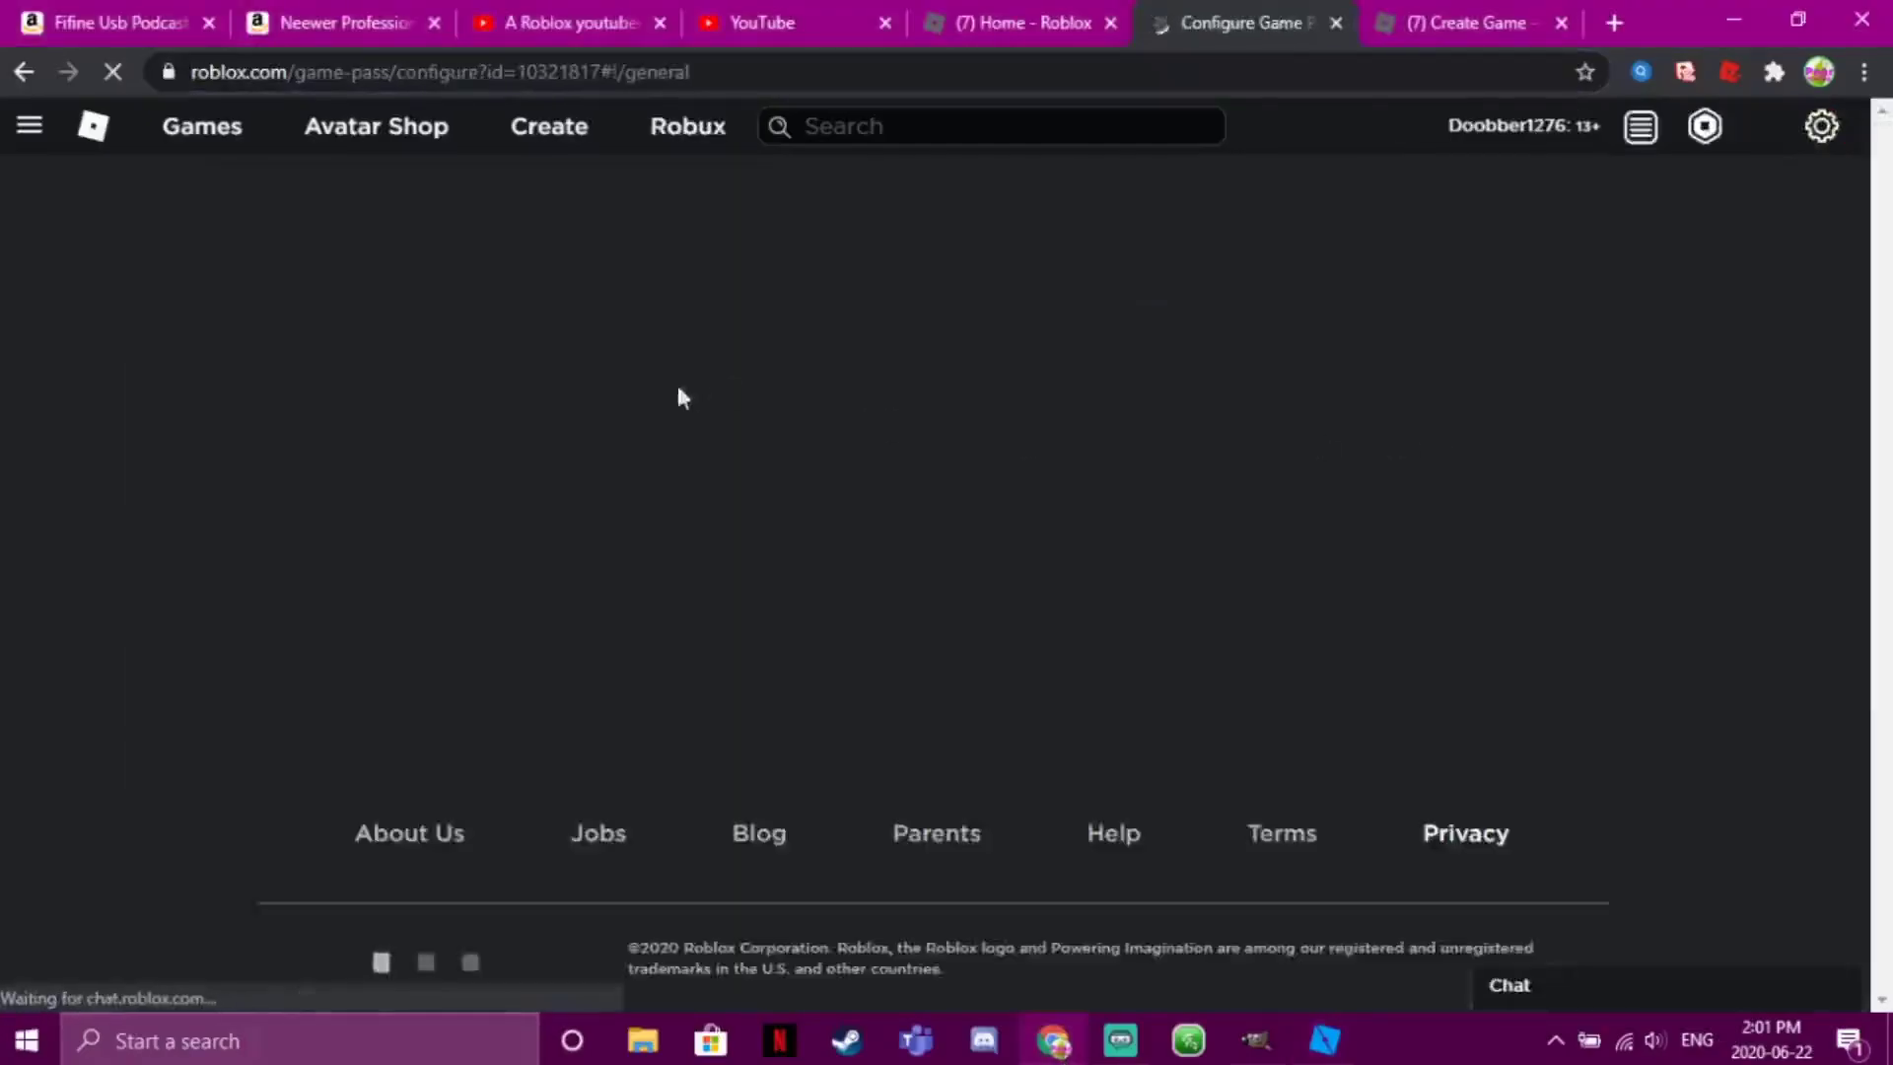
pyautogui.click(194, 338)
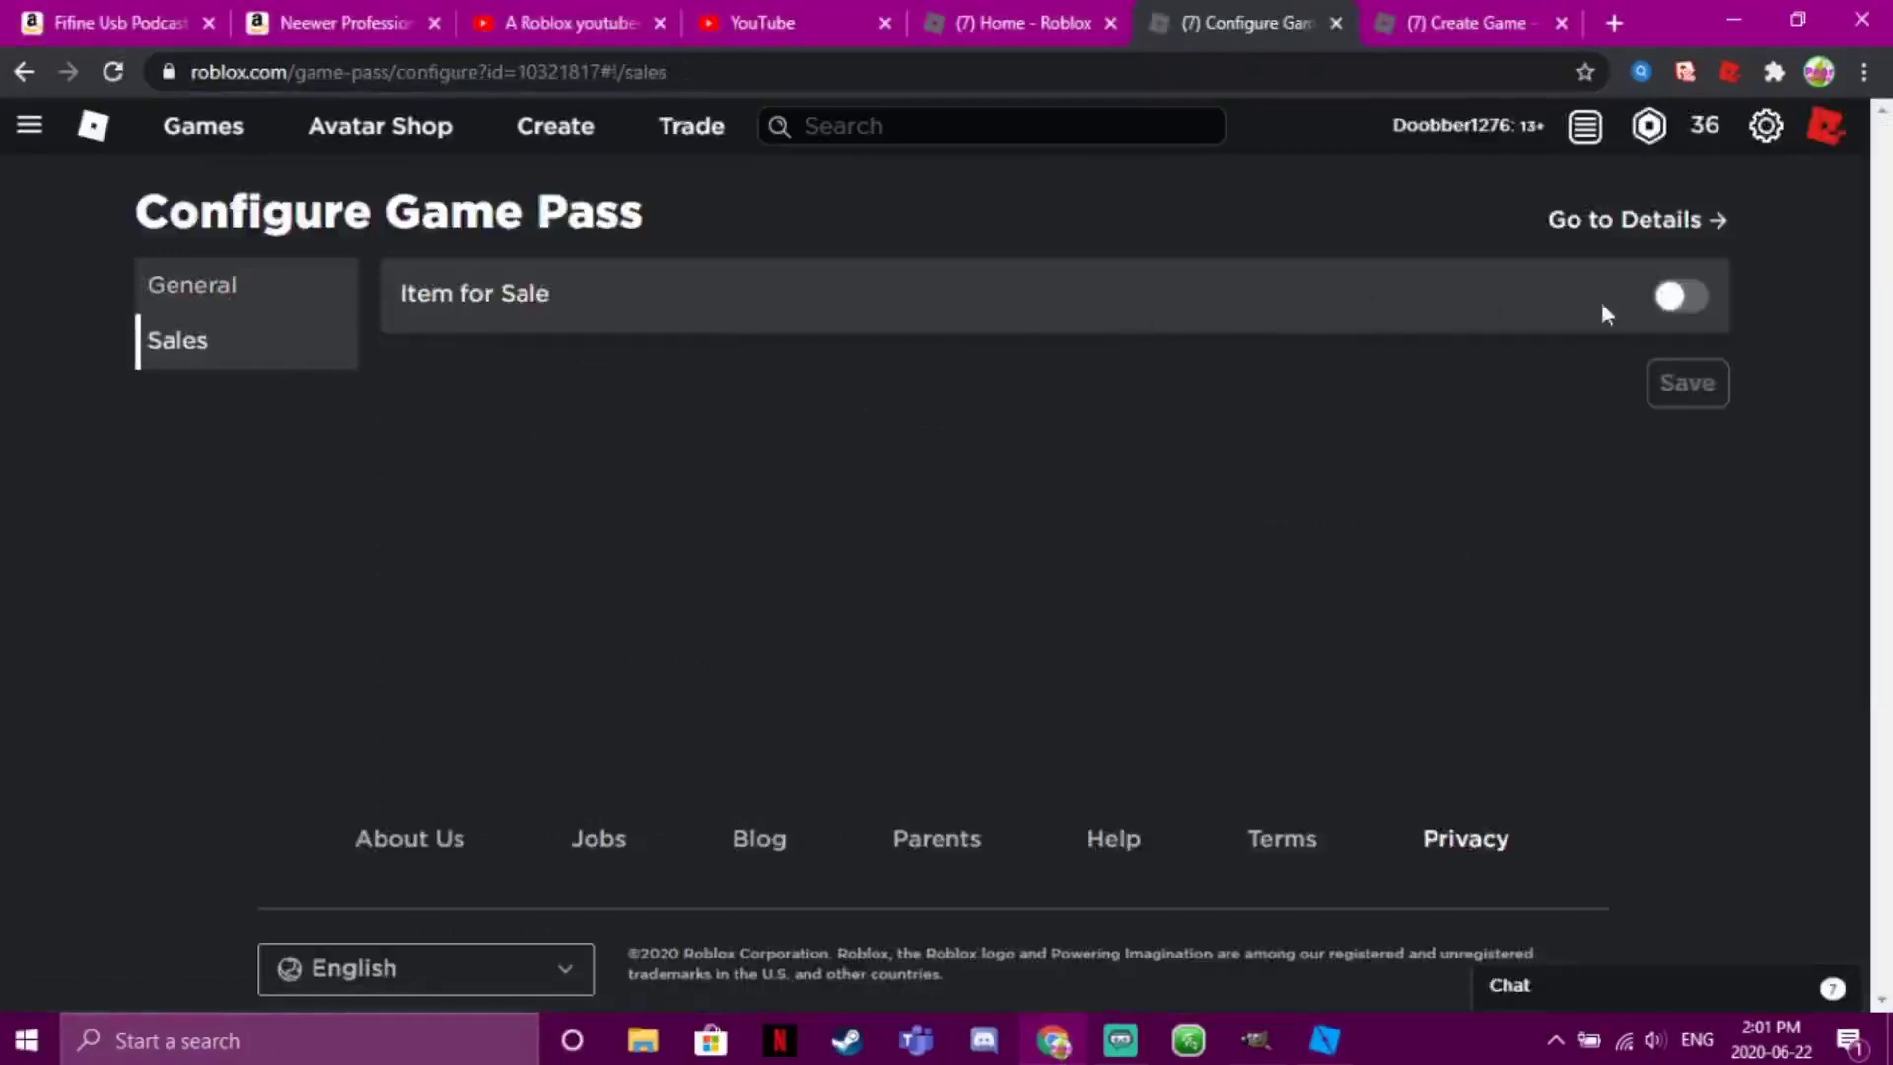
pyautogui.click(1666, 300)
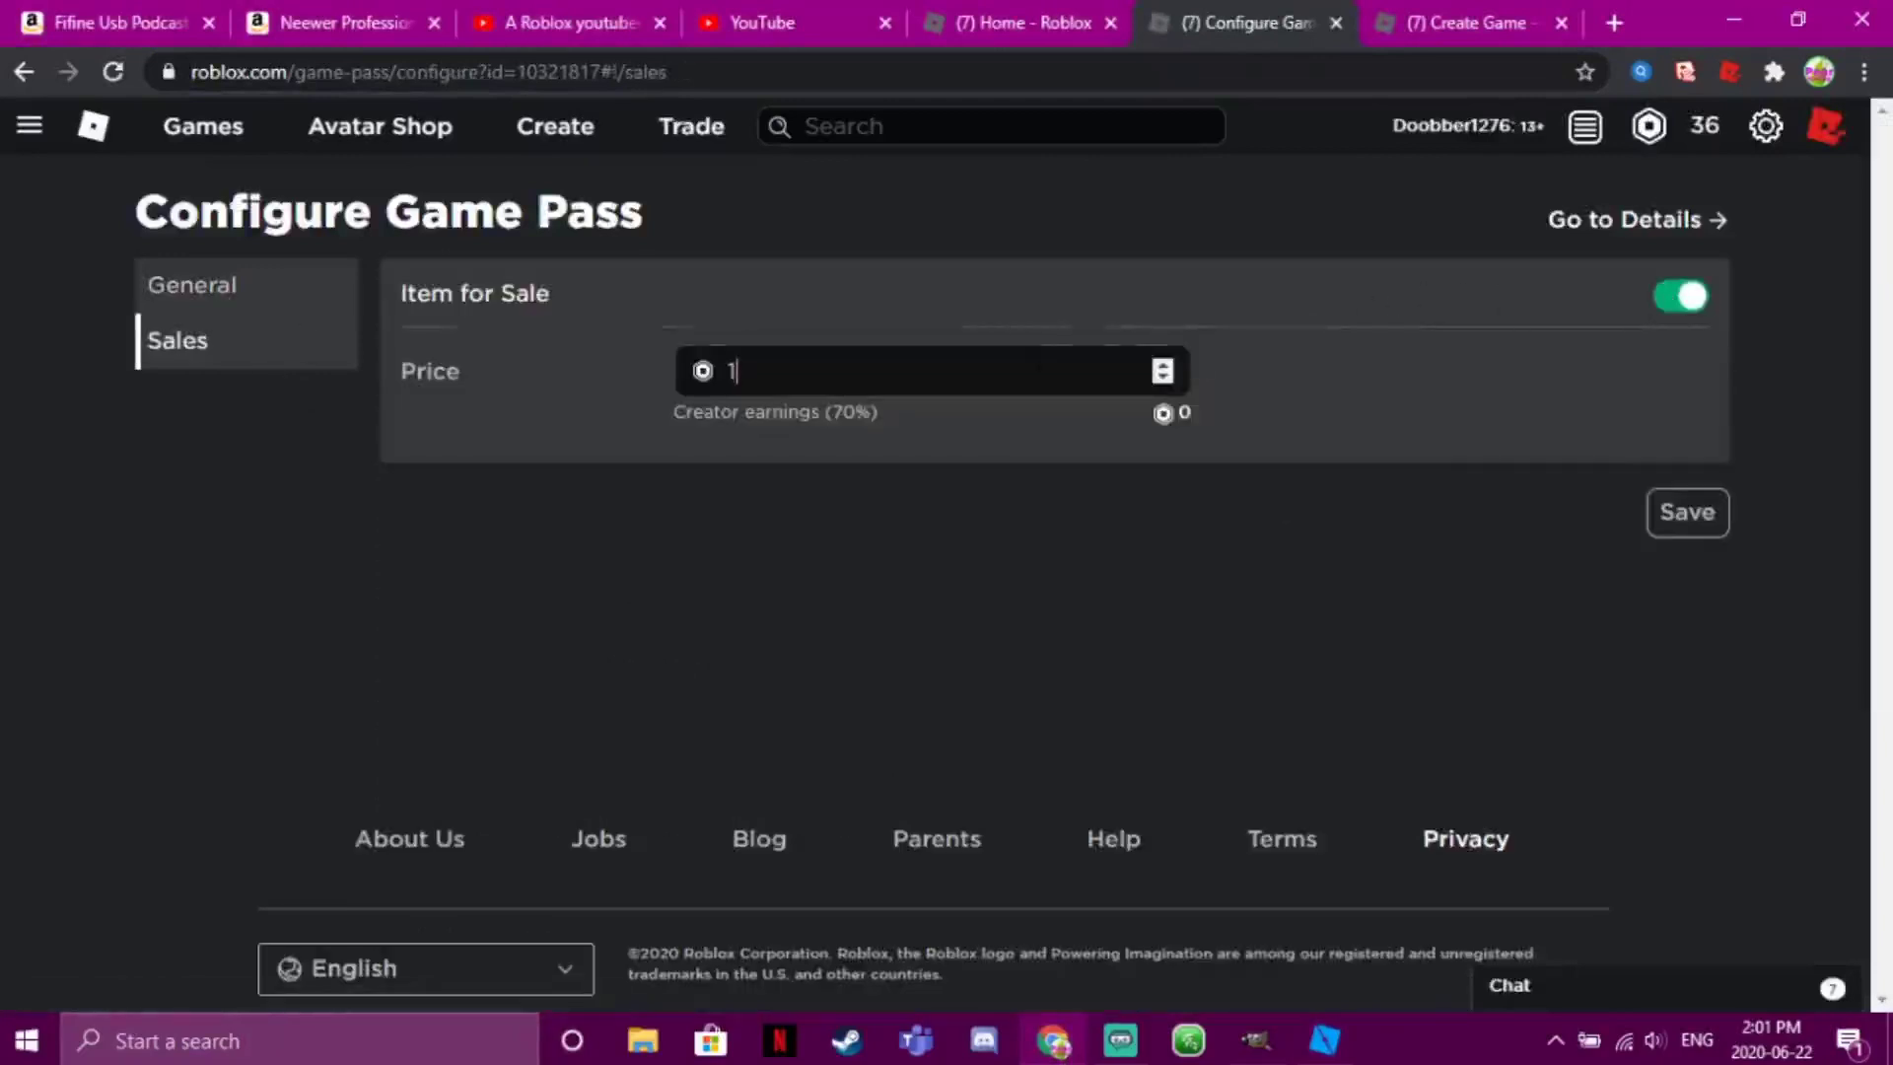
pyautogui.press('BackSpace')
pyautogui.write('10')
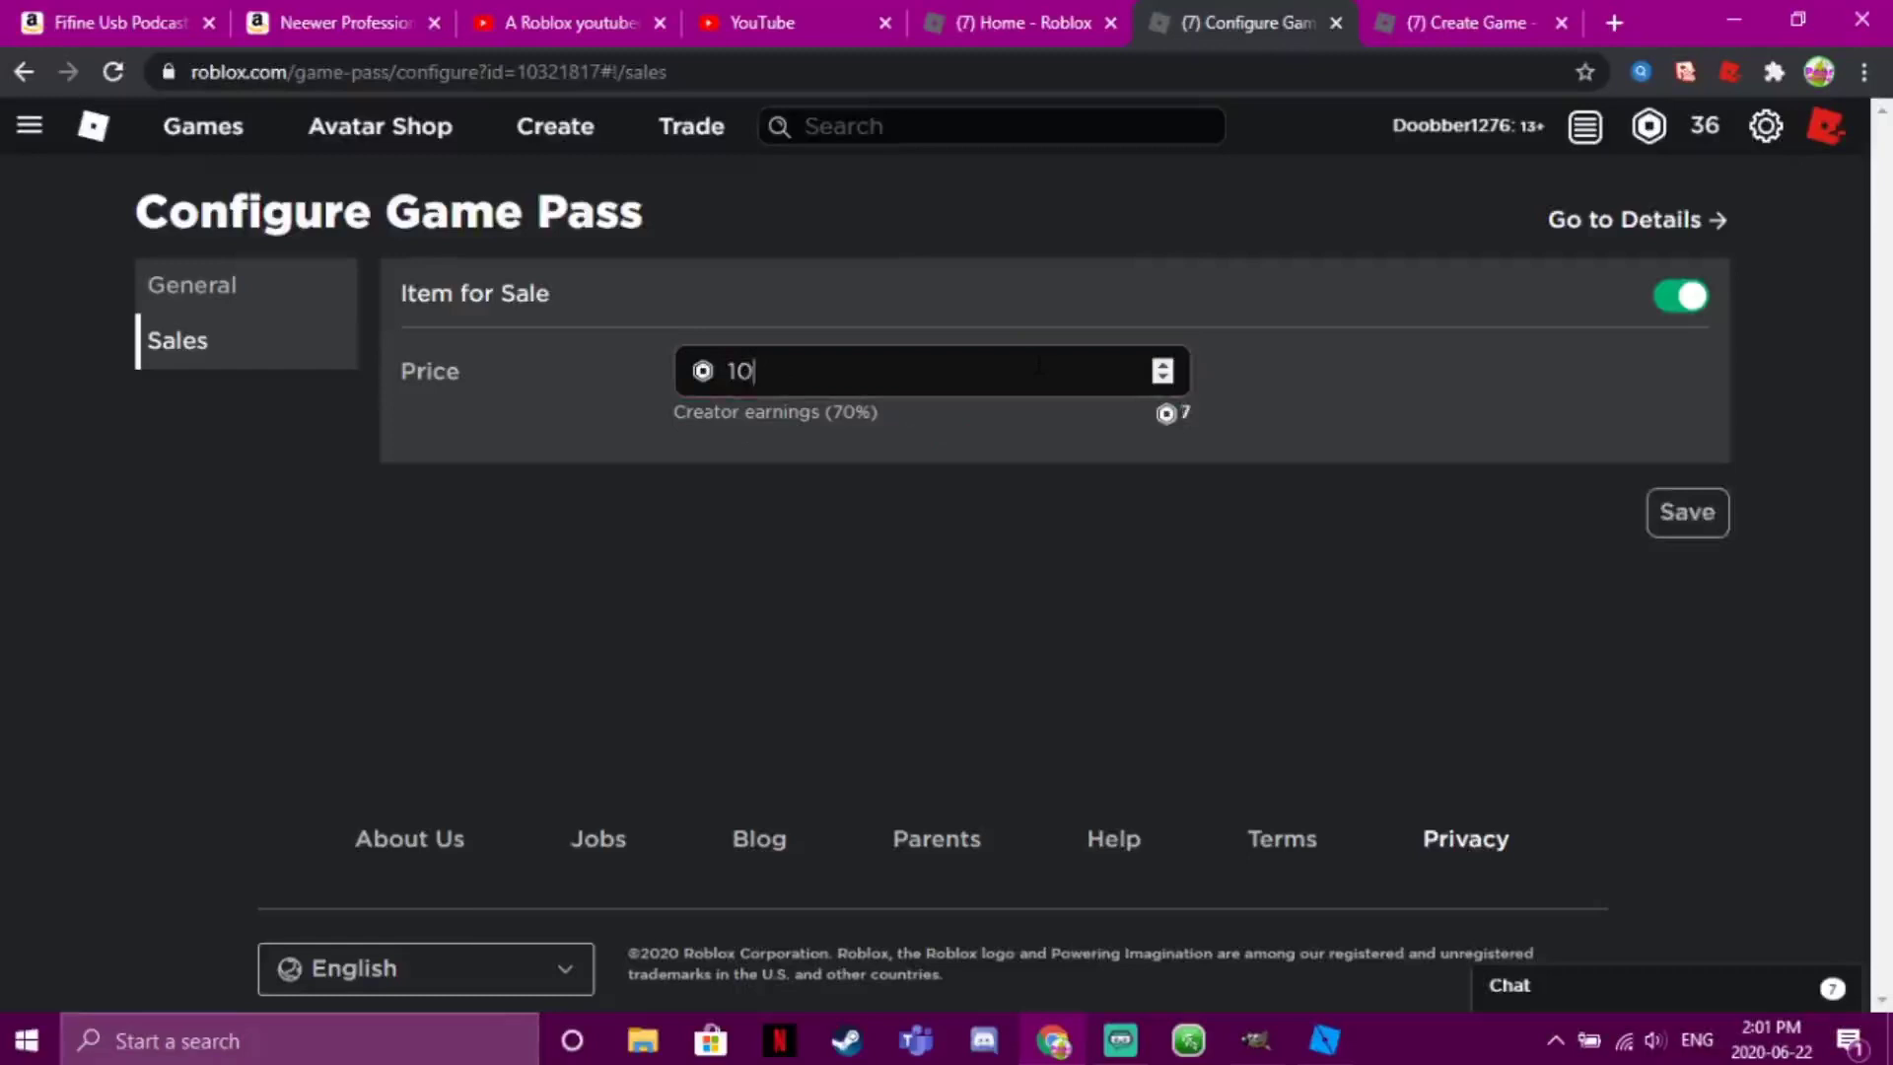
pyautogui.write('0000000000000000000000000000000000000000')
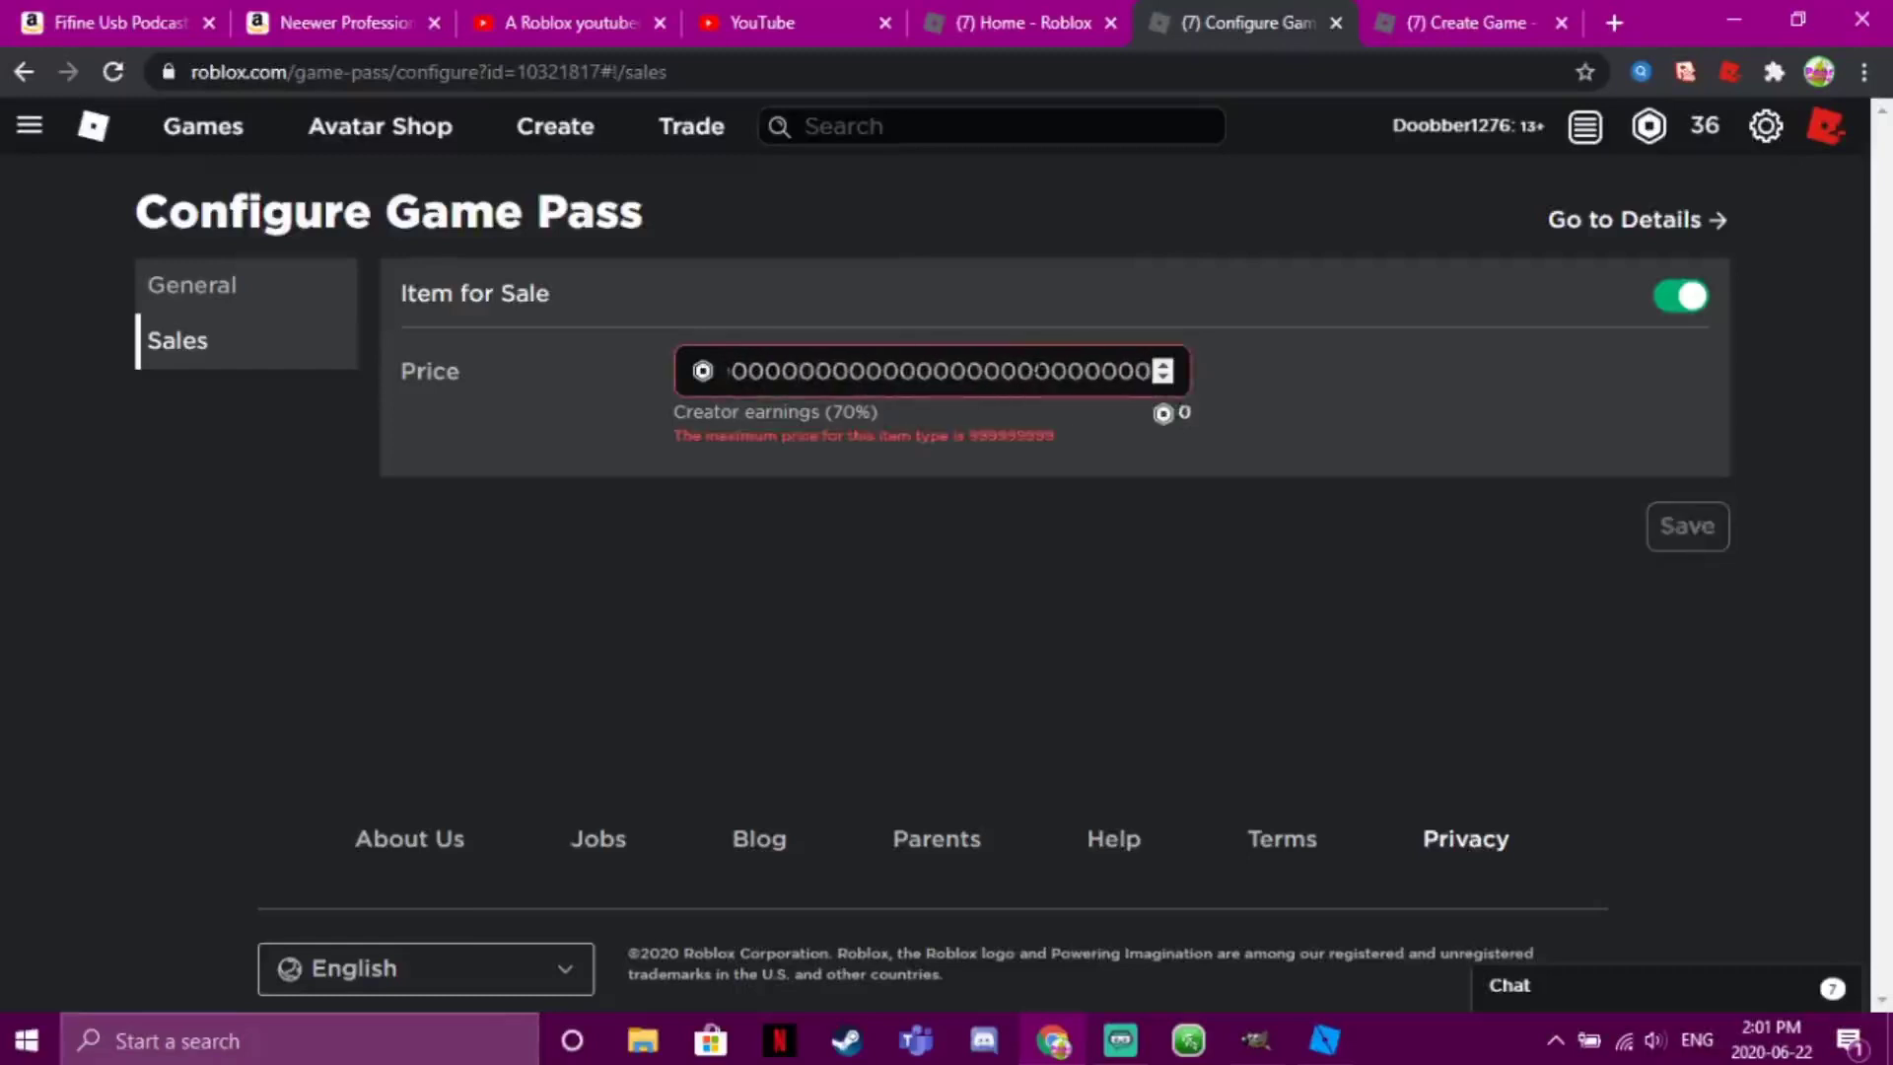
pyautogui.press('BackSpace')
pyautogui.press('BackSpace')
pyautogui.press('BackSpace')
pyautogui.press('BackSpace')
pyautogui.press('BackSpace')
pyautogui.press('BackSpace')
pyautogui.press('BackSpace')
pyautogui.press('BackSpace')
pyautogui.press('BackSpace')
pyautogui.press('BackSpace')
pyautogui.press('BackSpace')
pyautogui.press('BackSpace')
pyautogui.press('BackSpace')
pyautogui.press('BackSpace')
pyautogui.press('BackSpace')
pyautogui.press('BackSpace')
pyautogui.press('BackSpace')
pyautogui.press('BackSpace')
pyautogui.press('BackSpace')
pyautogui.press('BackSpace')
pyautogui.press('BackSpace')
pyautogui.press('BackSpace')
pyautogui.press('BackSpace')
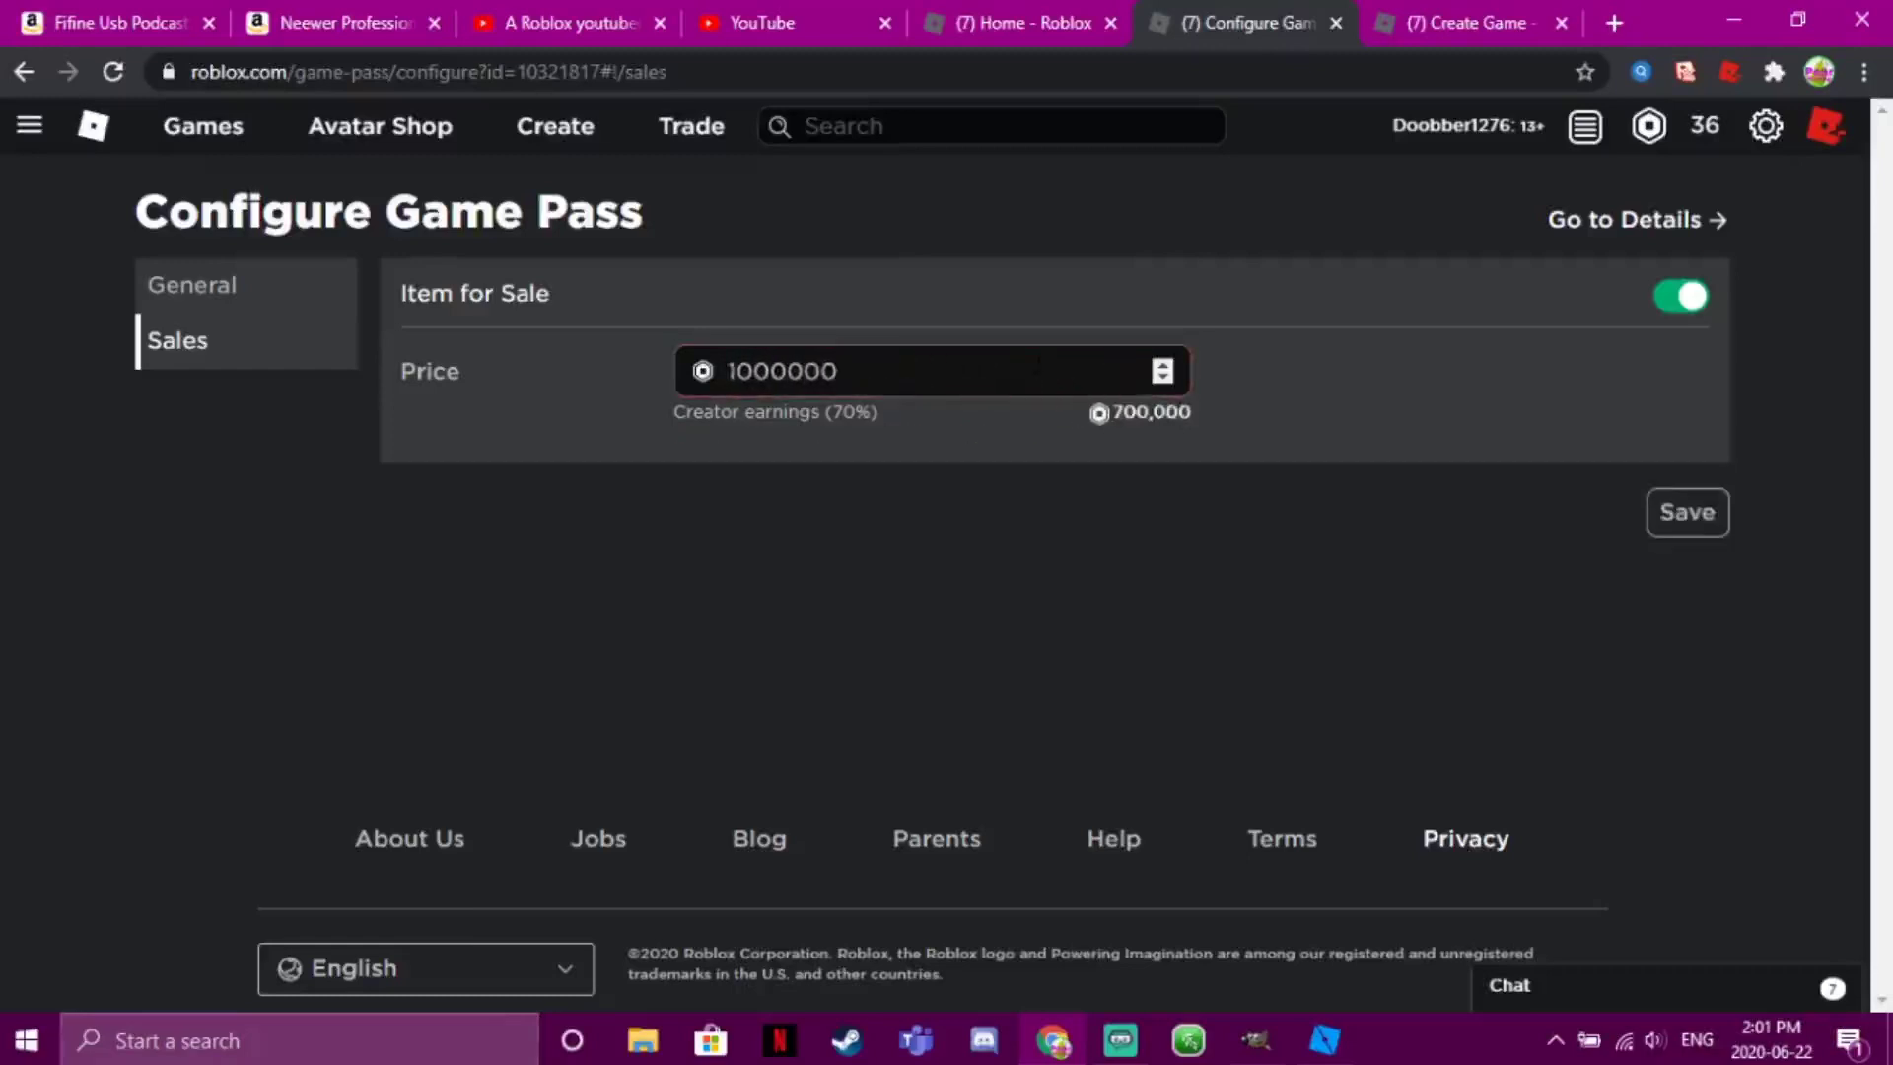
pyautogui.click(1701, 528)
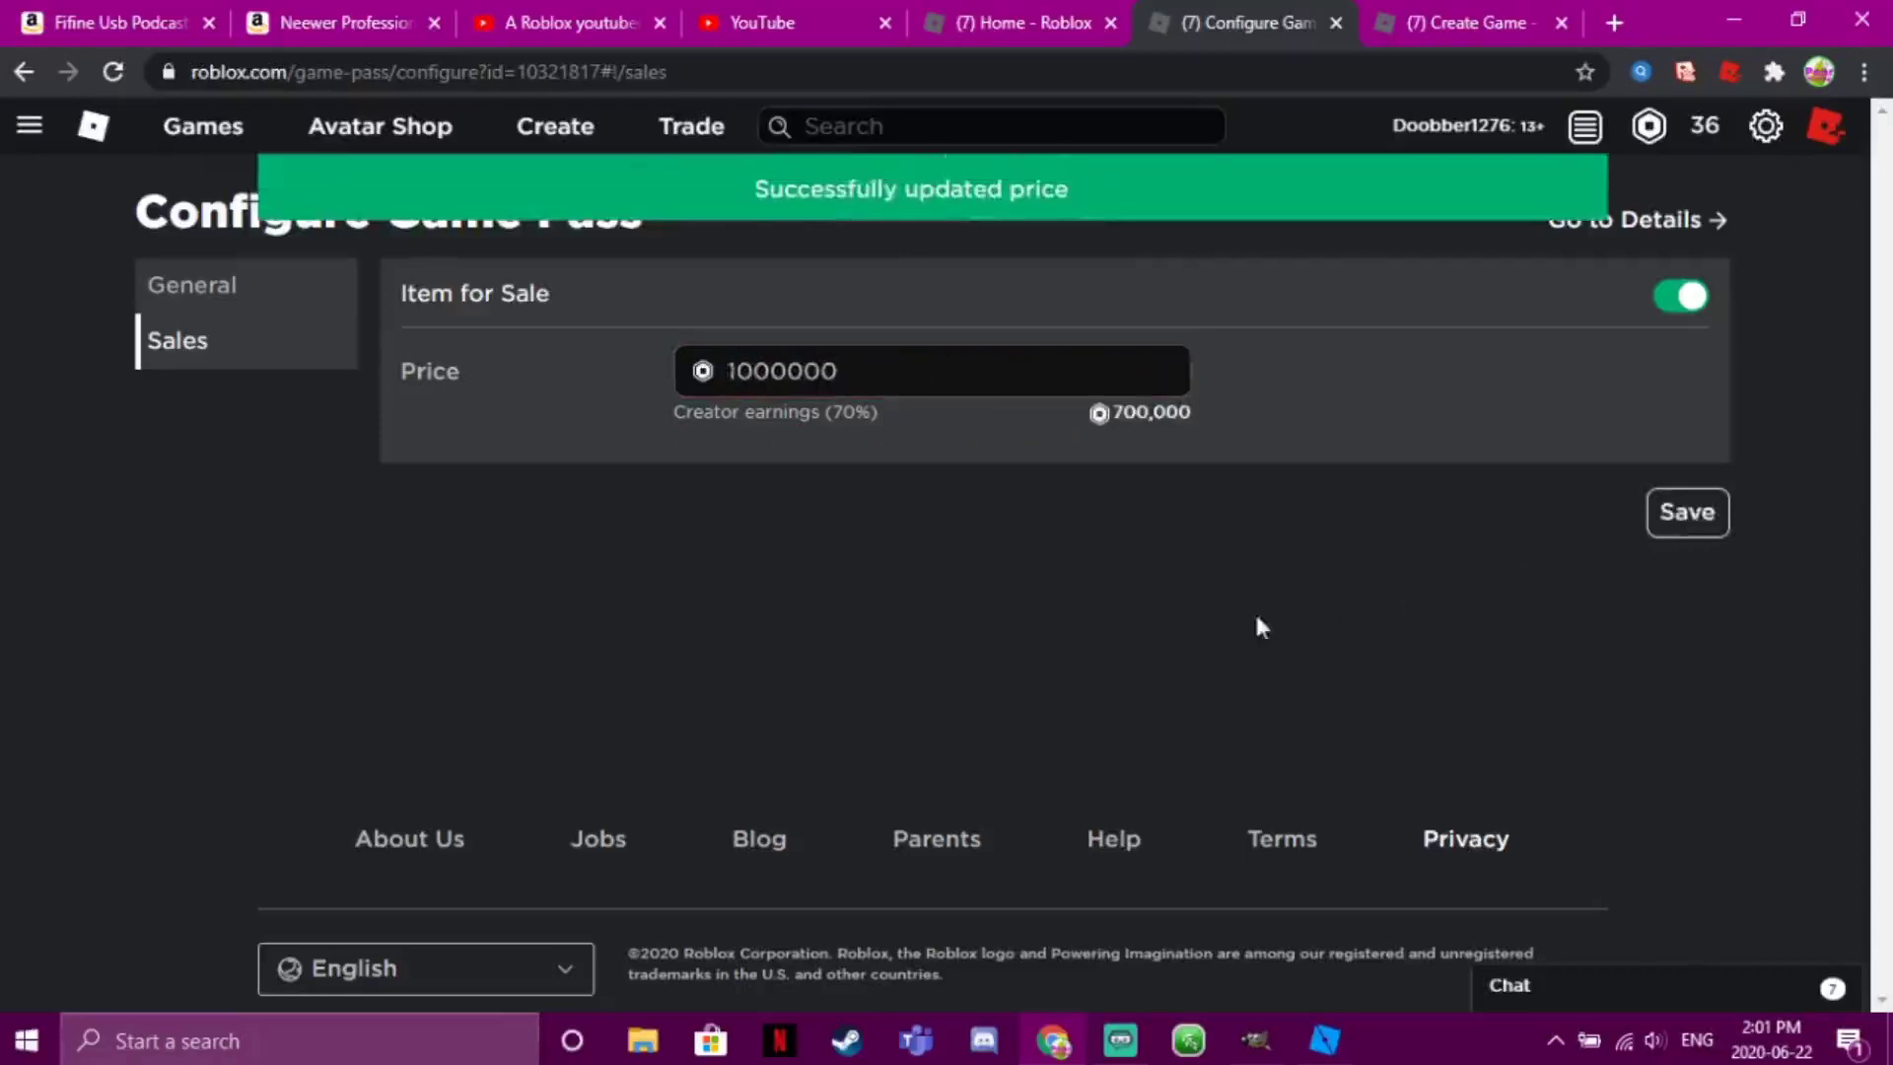
pyautogui.click(1324, 1040)
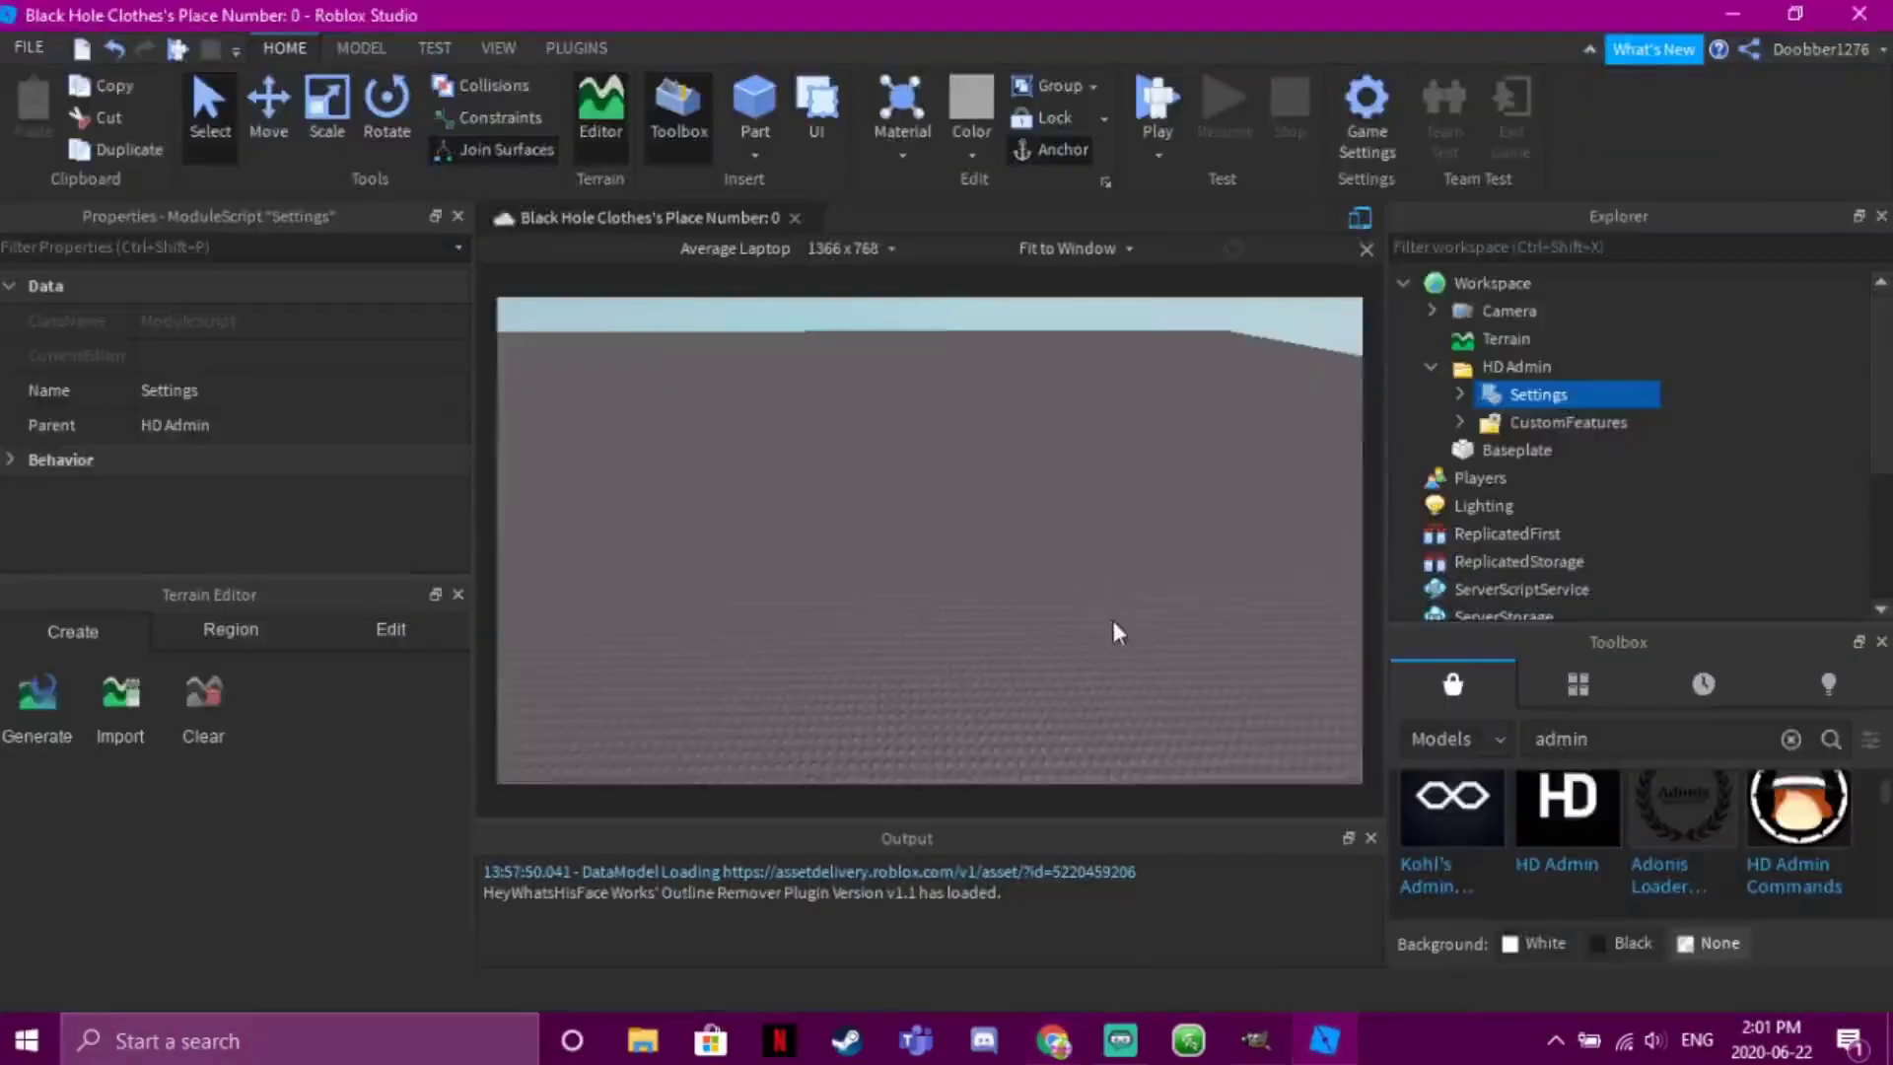
# Play-test the place, then save it and publish it to Roblox
pyautogui.click(1158, 111)
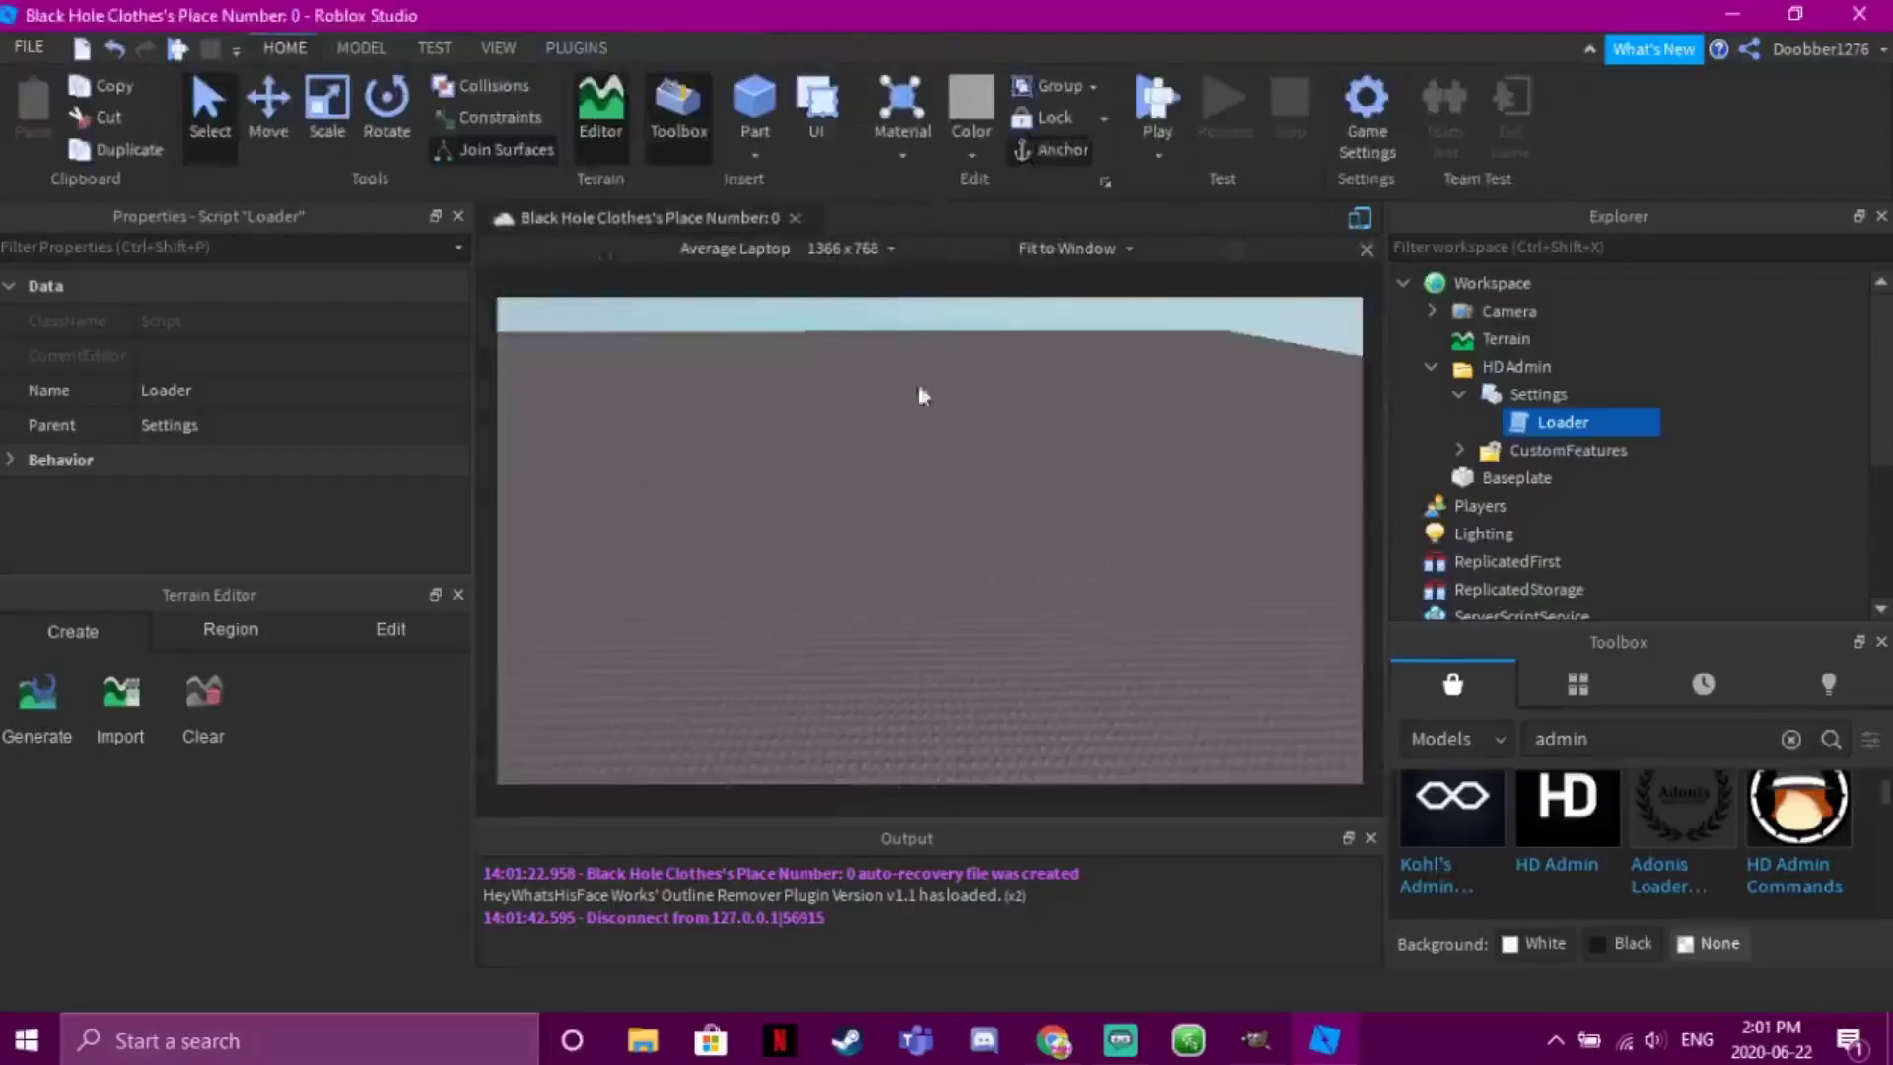
pyautogui.click(888, 516)
pyautogui.click(29, 47)
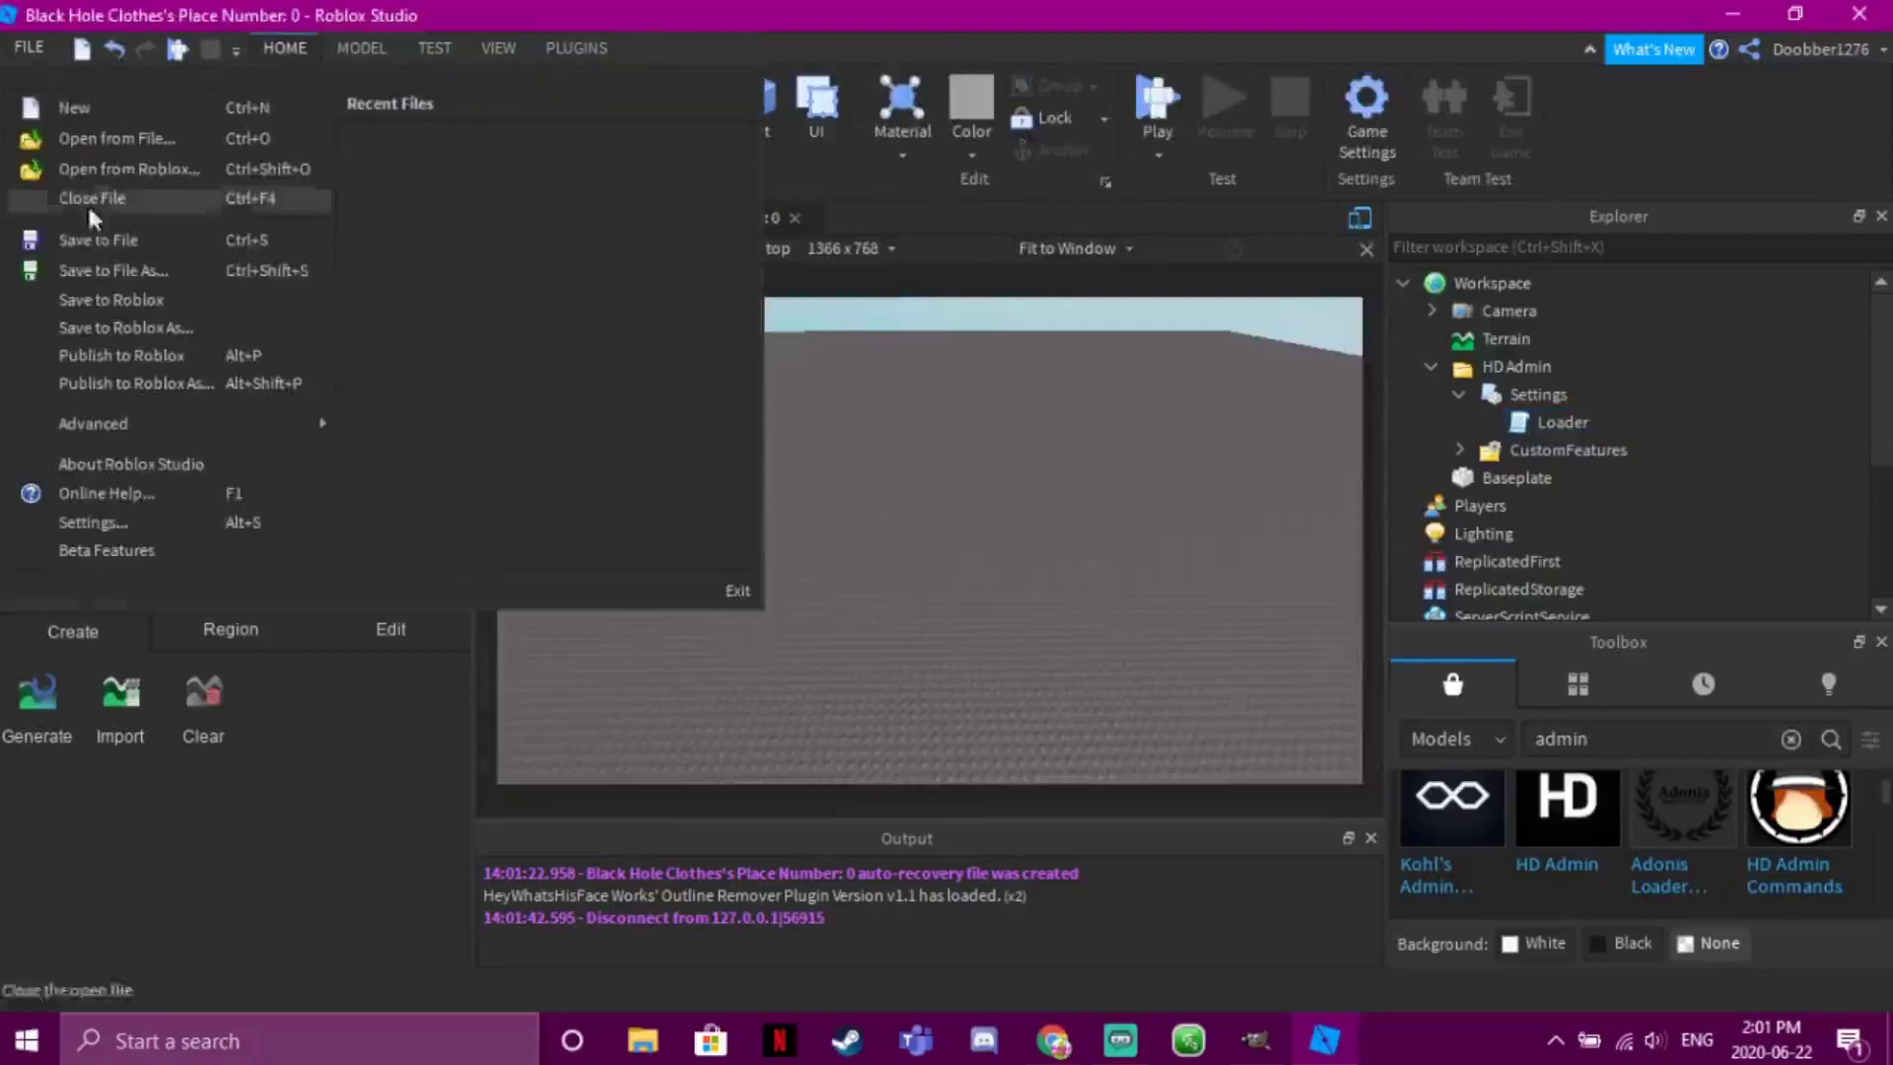
pyautogui.click(87, 301)
pyautogui.click(22, 47)
pyautogui.click(91, 357)
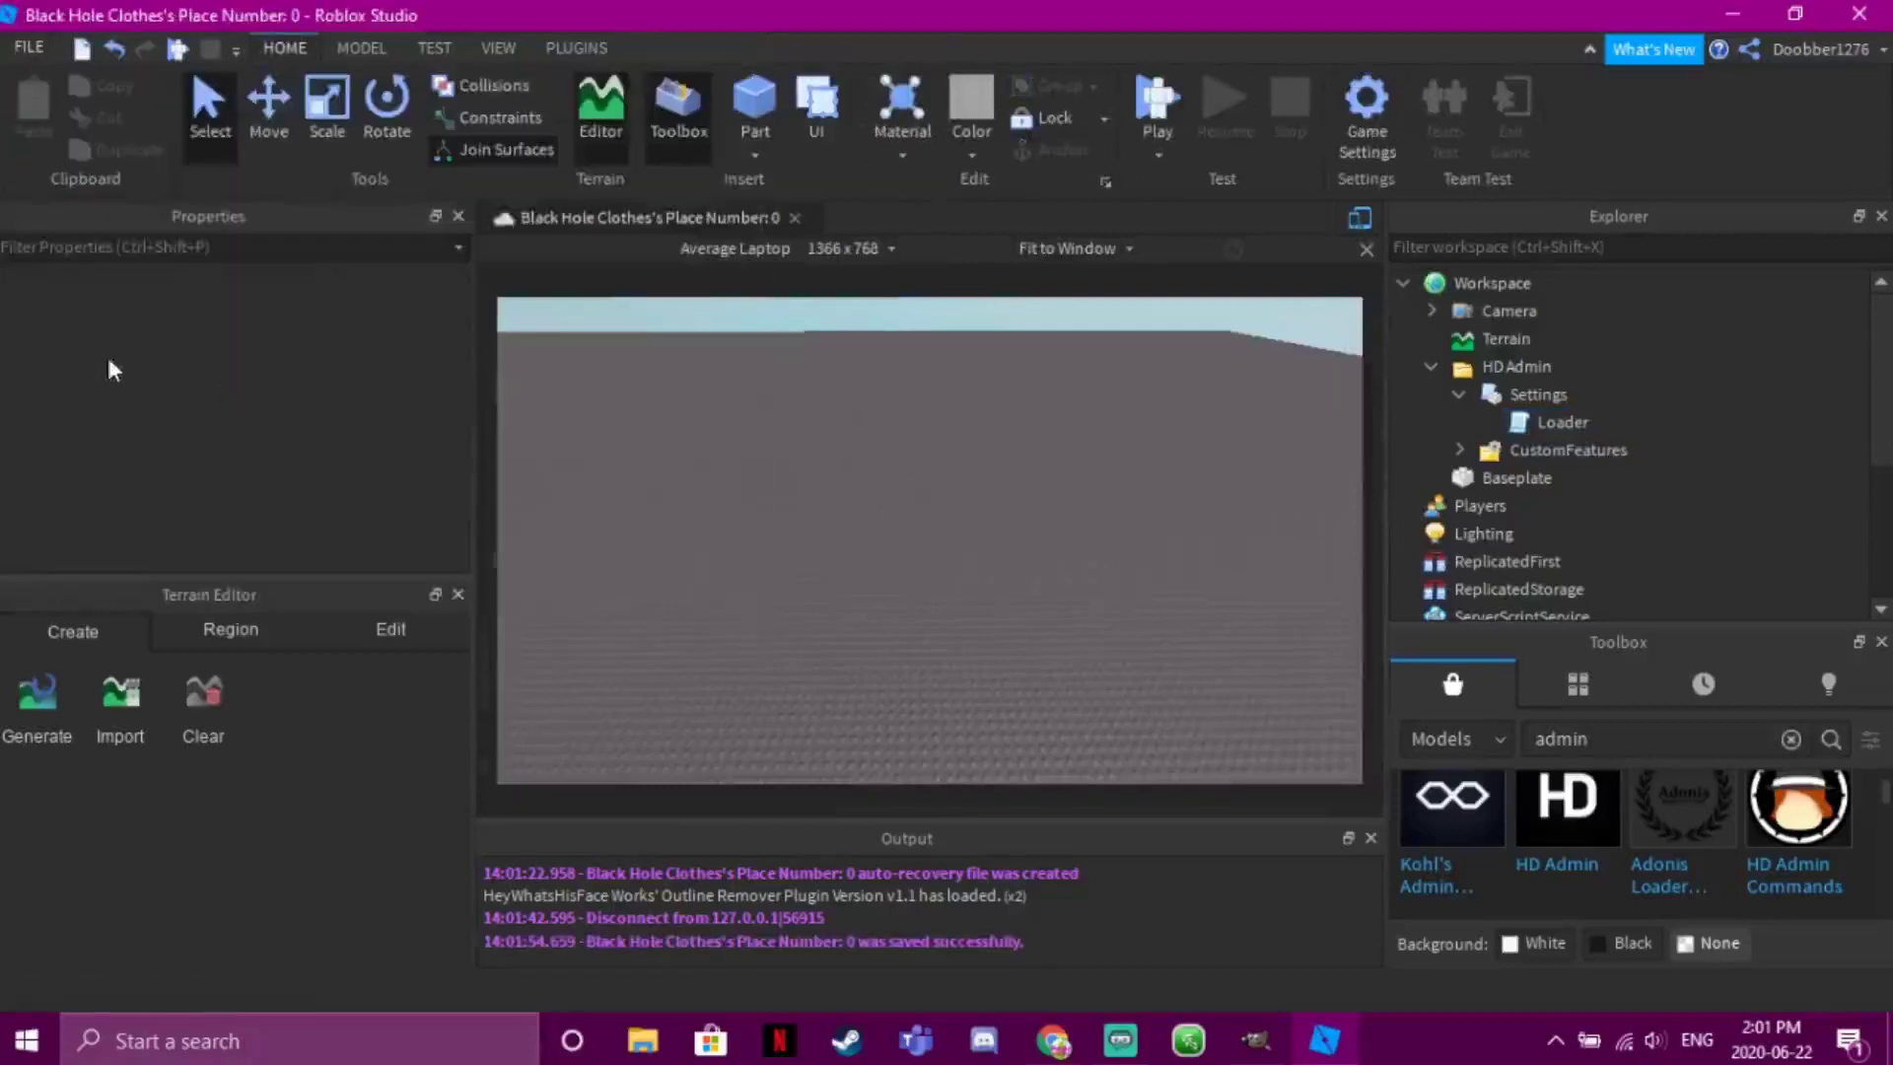
# Navigate back from the game pass pages to the Roblox home page
pyautogui.click(1053, 1040)
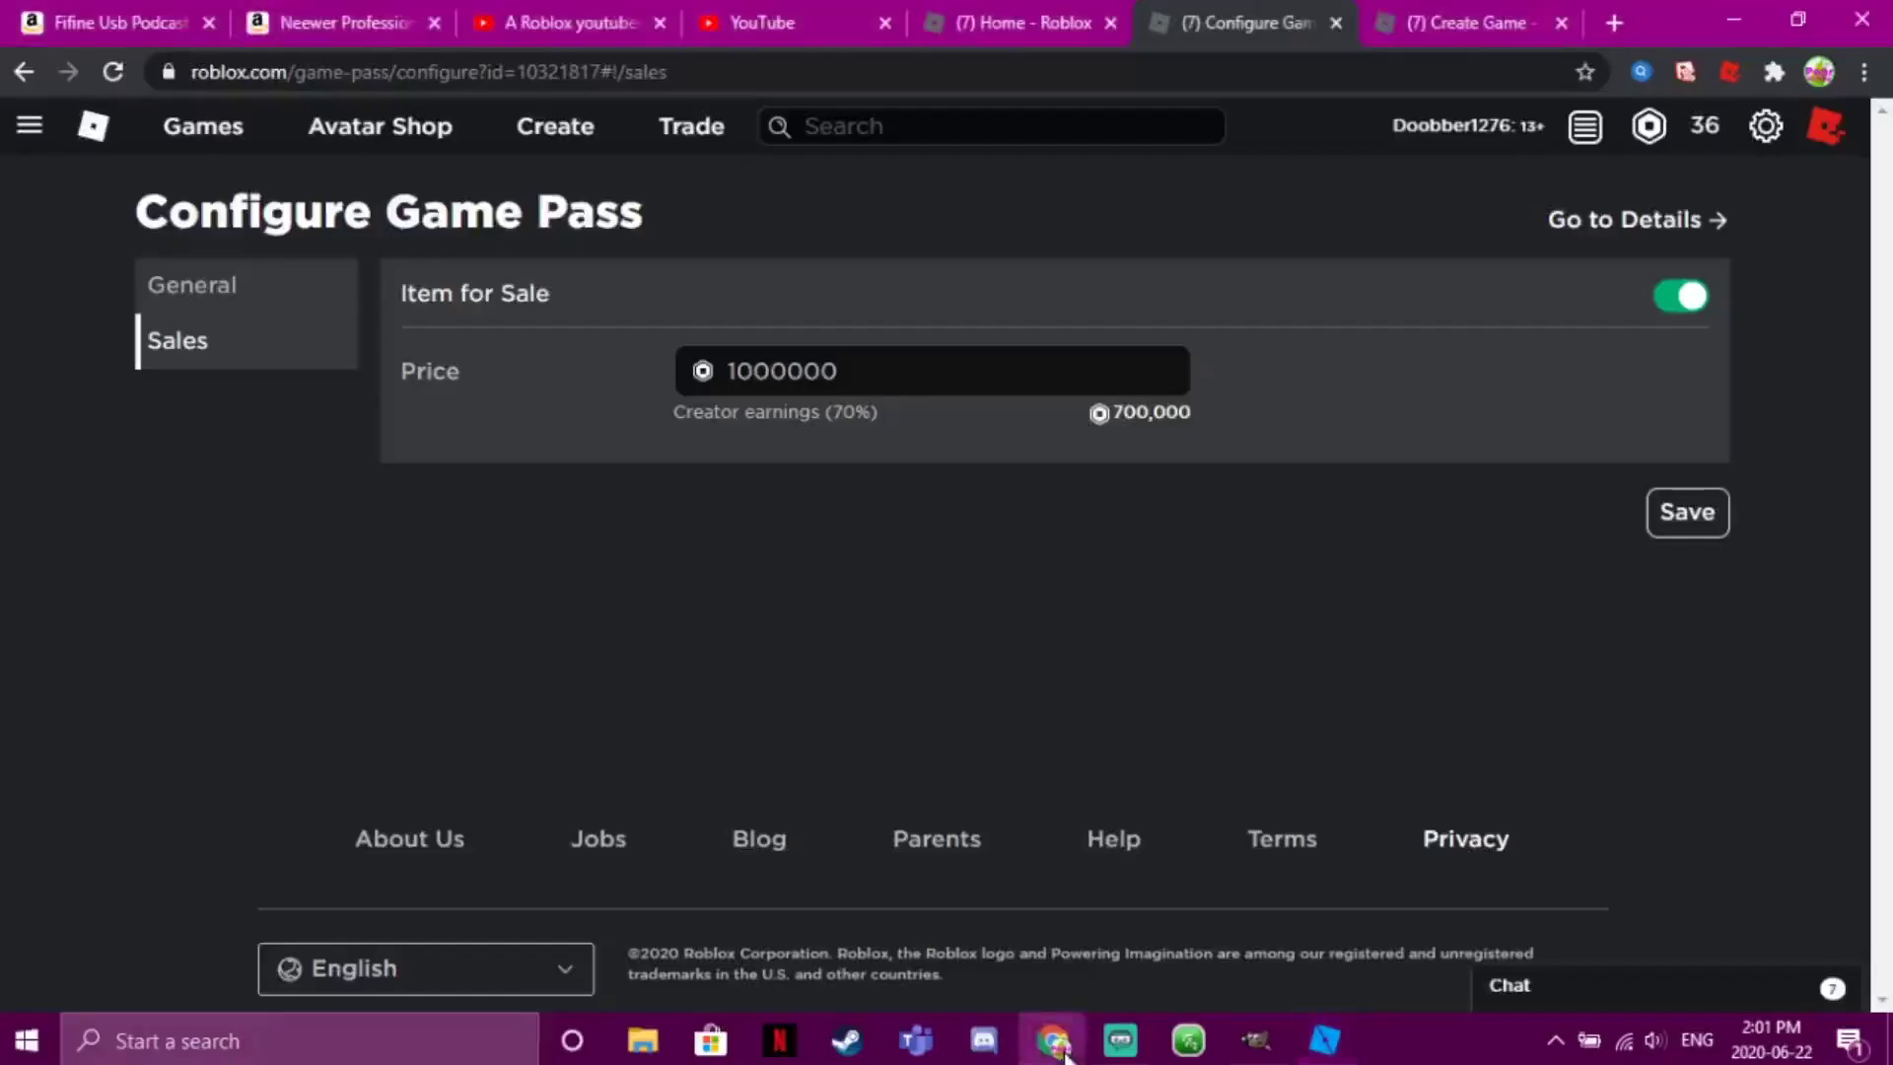
pyautogui.click(22, 71)
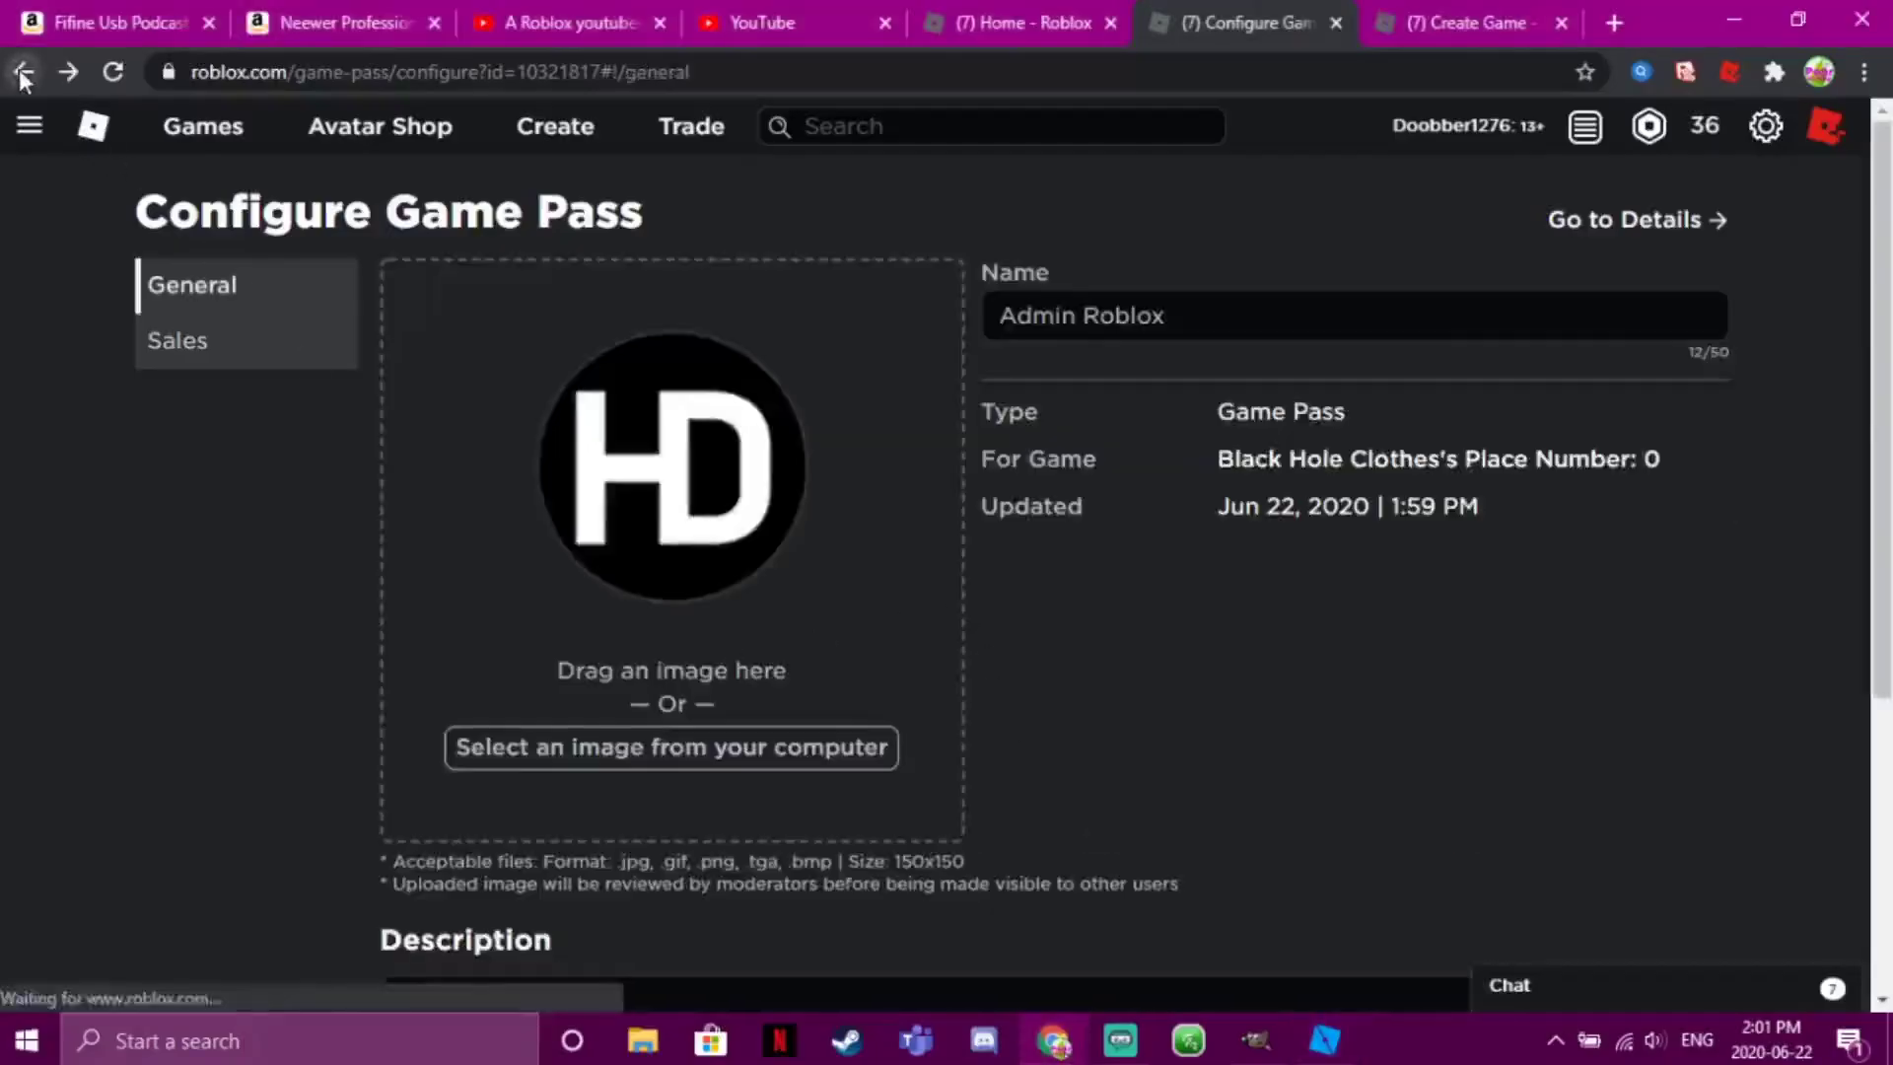
pyautogui.click(22, 71)
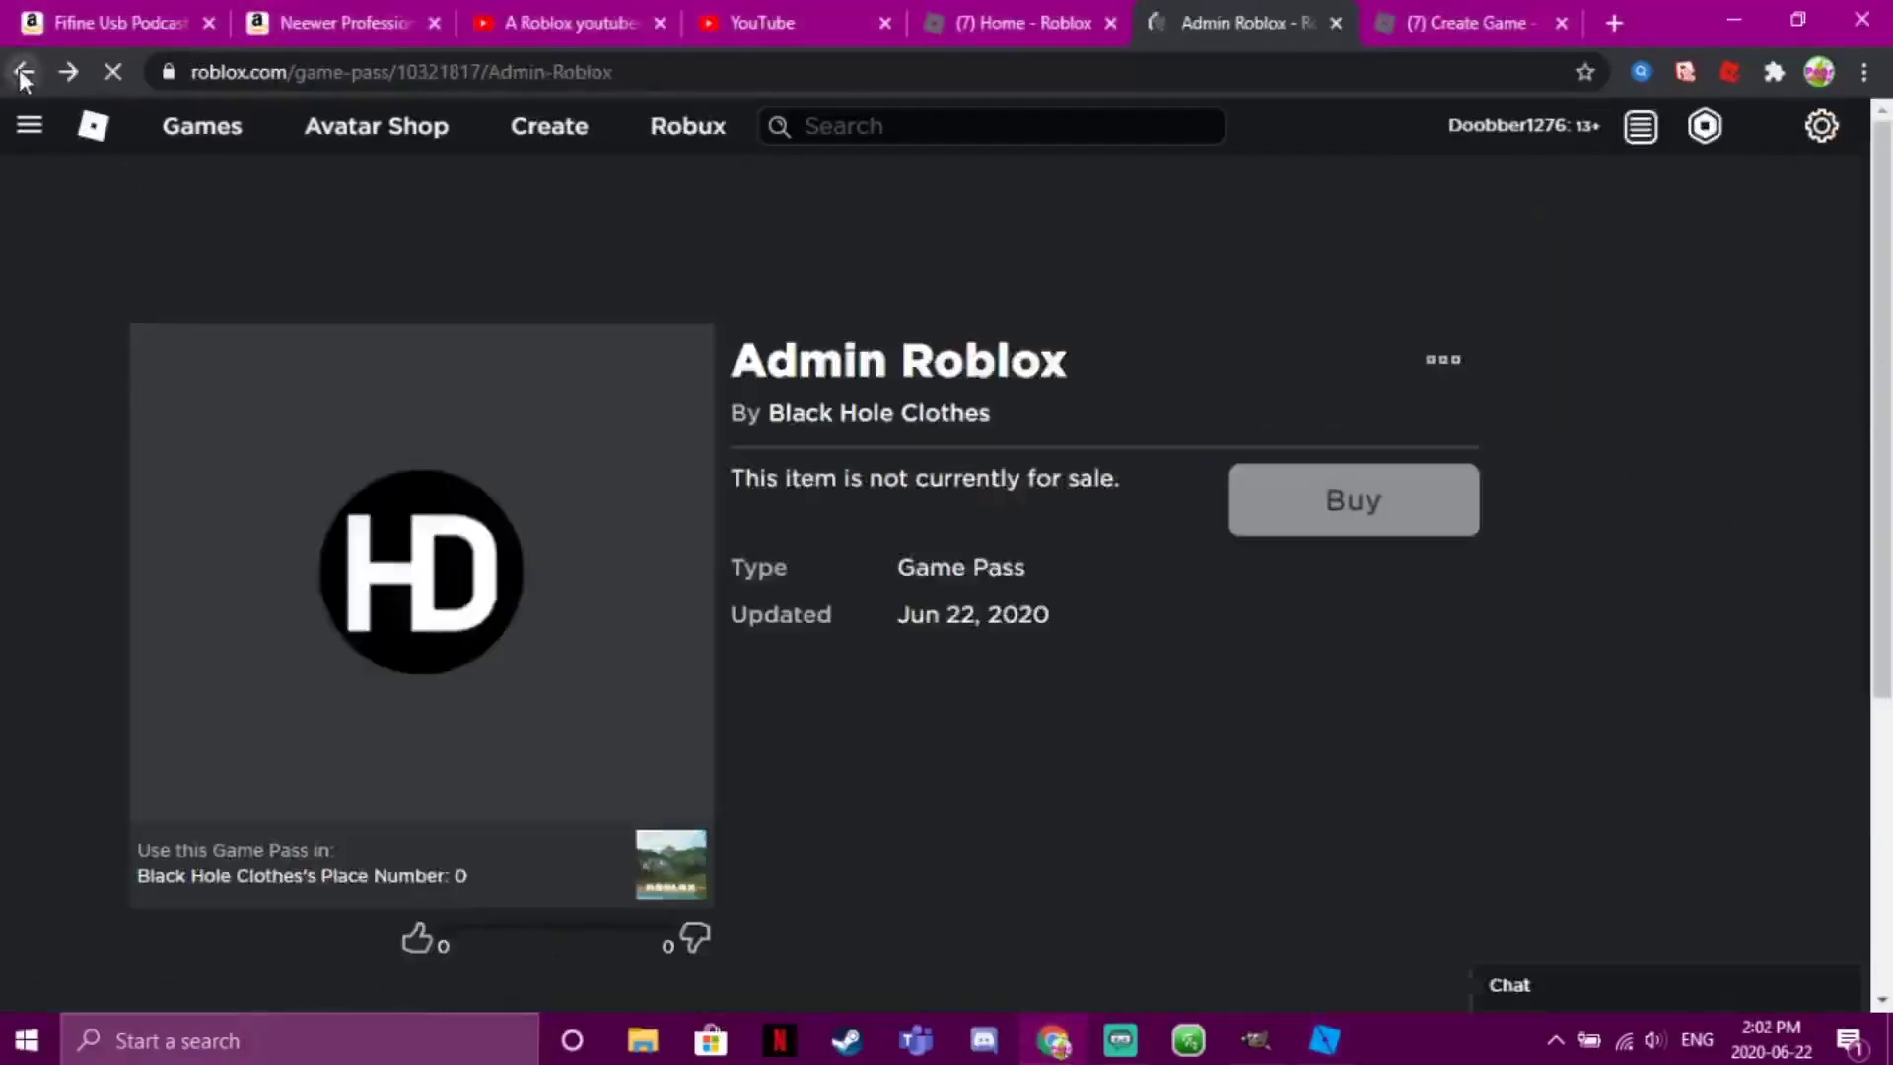
pyautogui.click(22, 71)
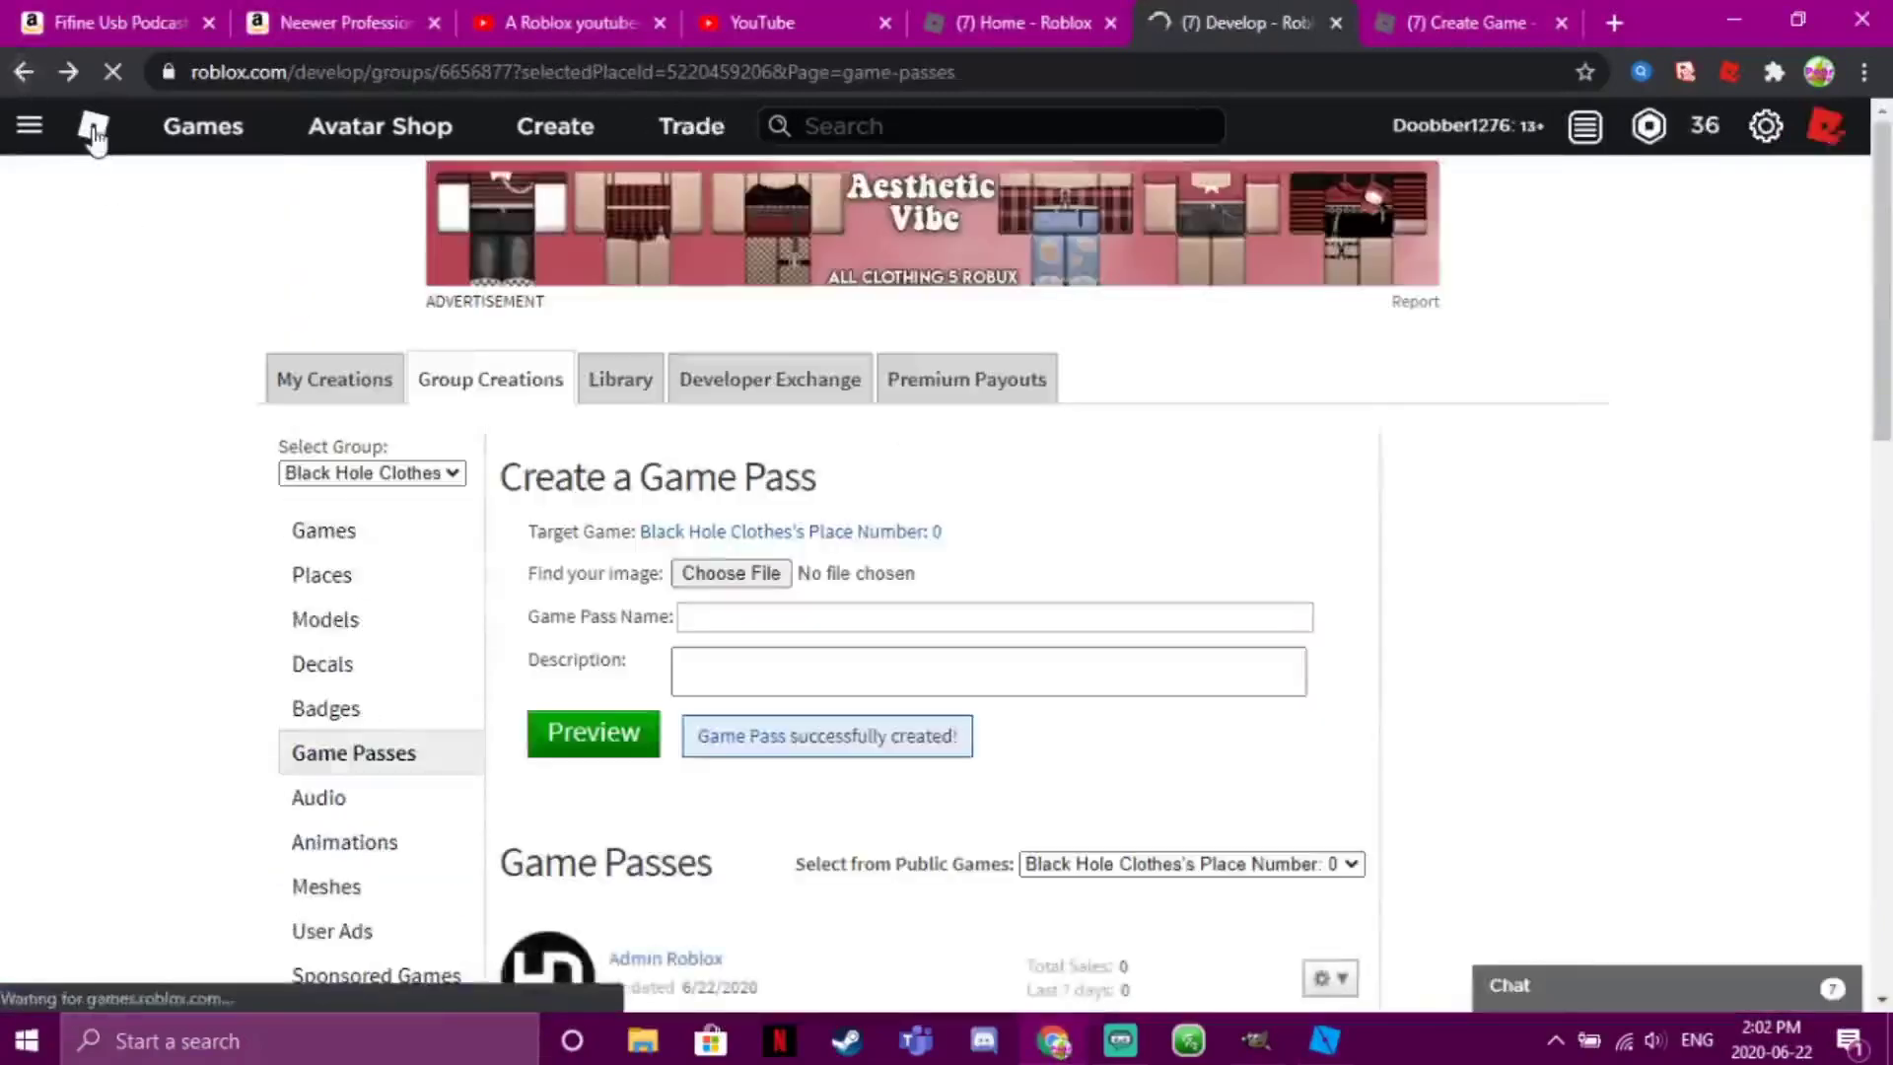
pyautogui.click(94, 128)
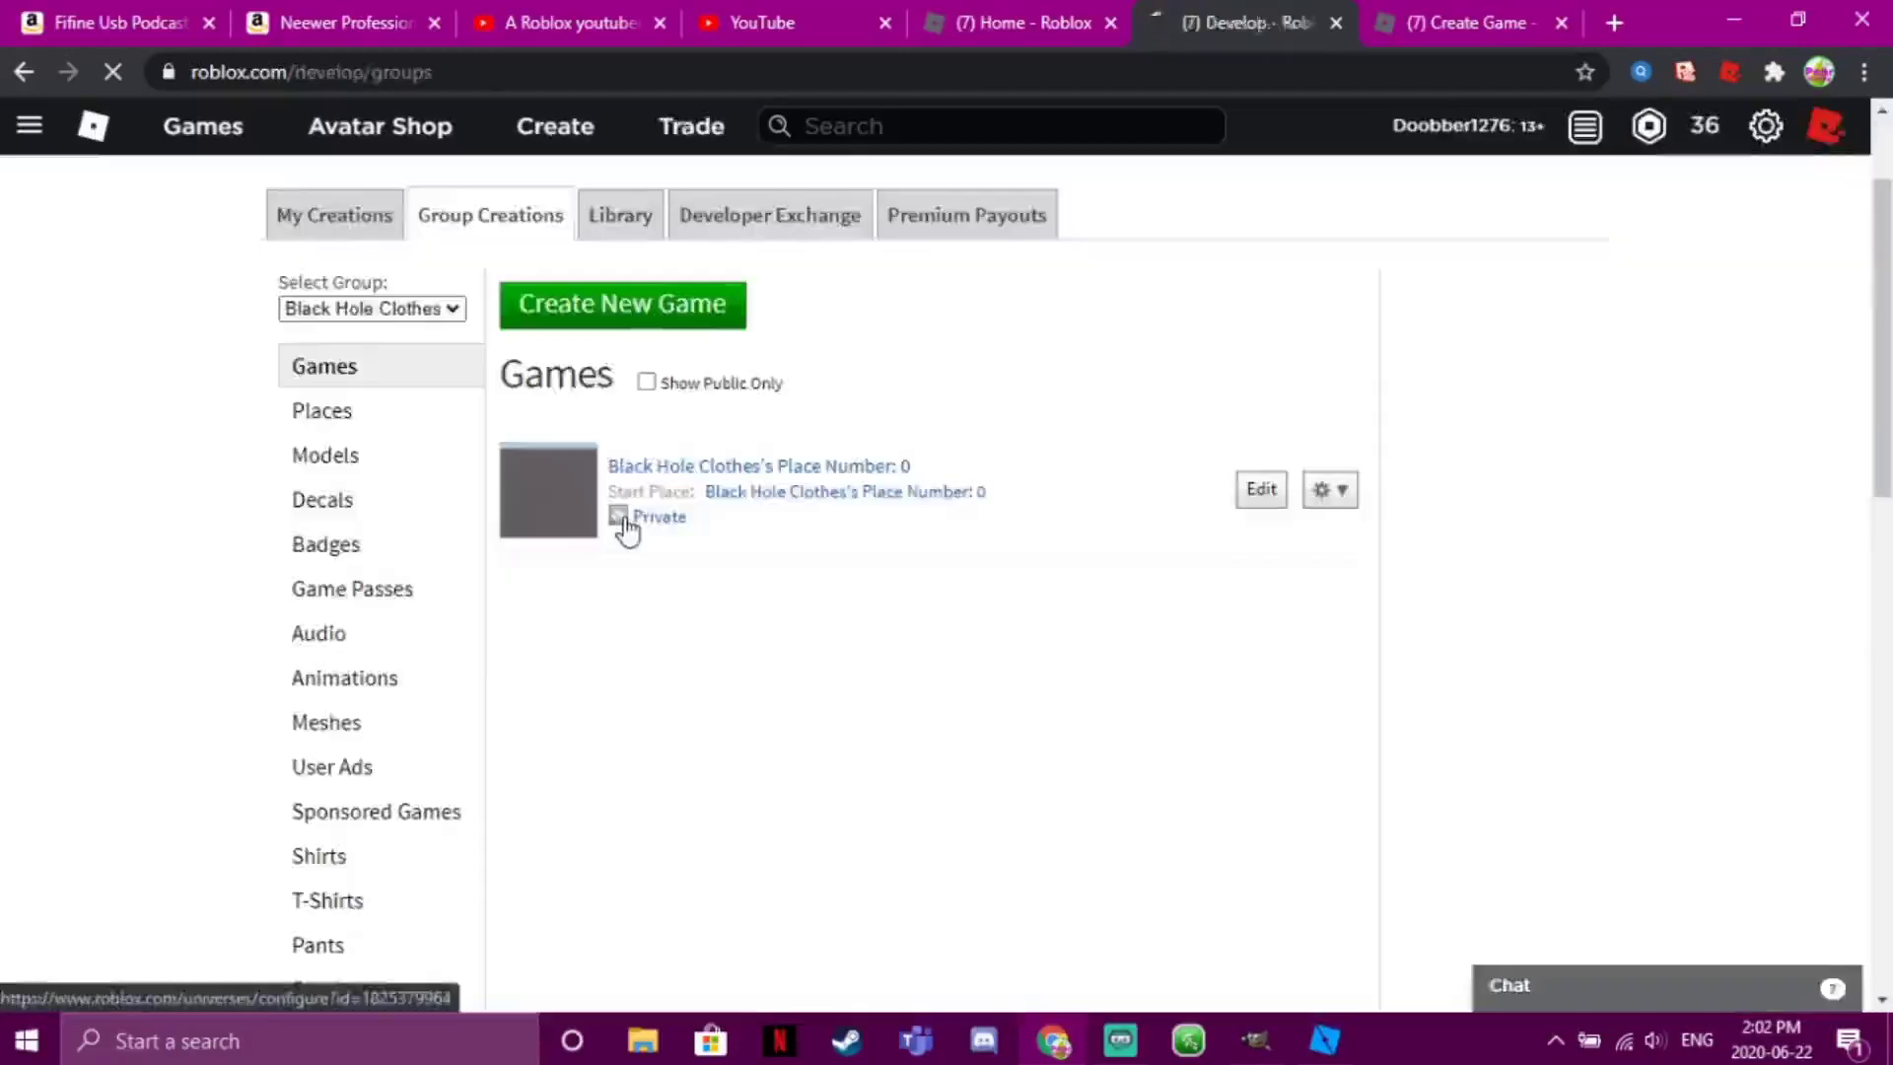
# Save the group game's privacy as Public and launch it in the Roblox player
pyautogui.click(621, 524)
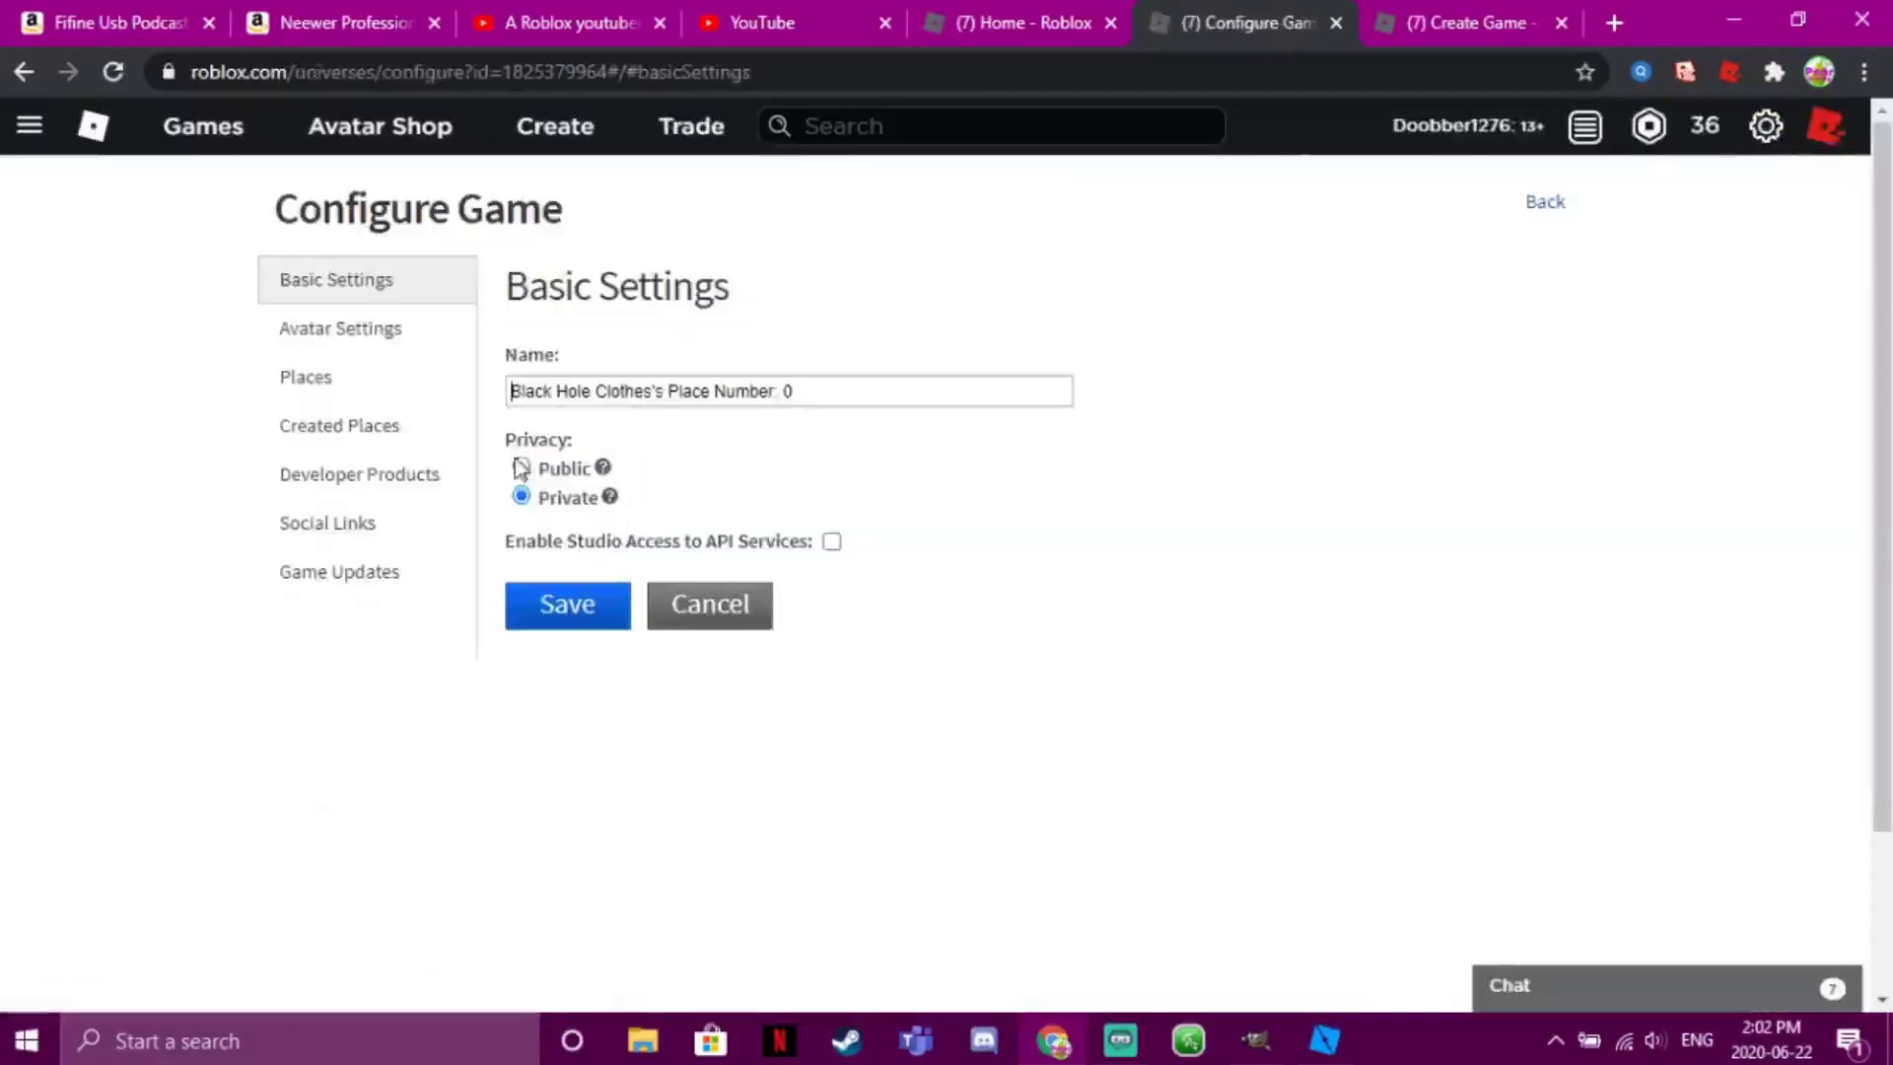
pyautogui.click(562, 616)
pyautogui.scroll(-2, 1876, 397)
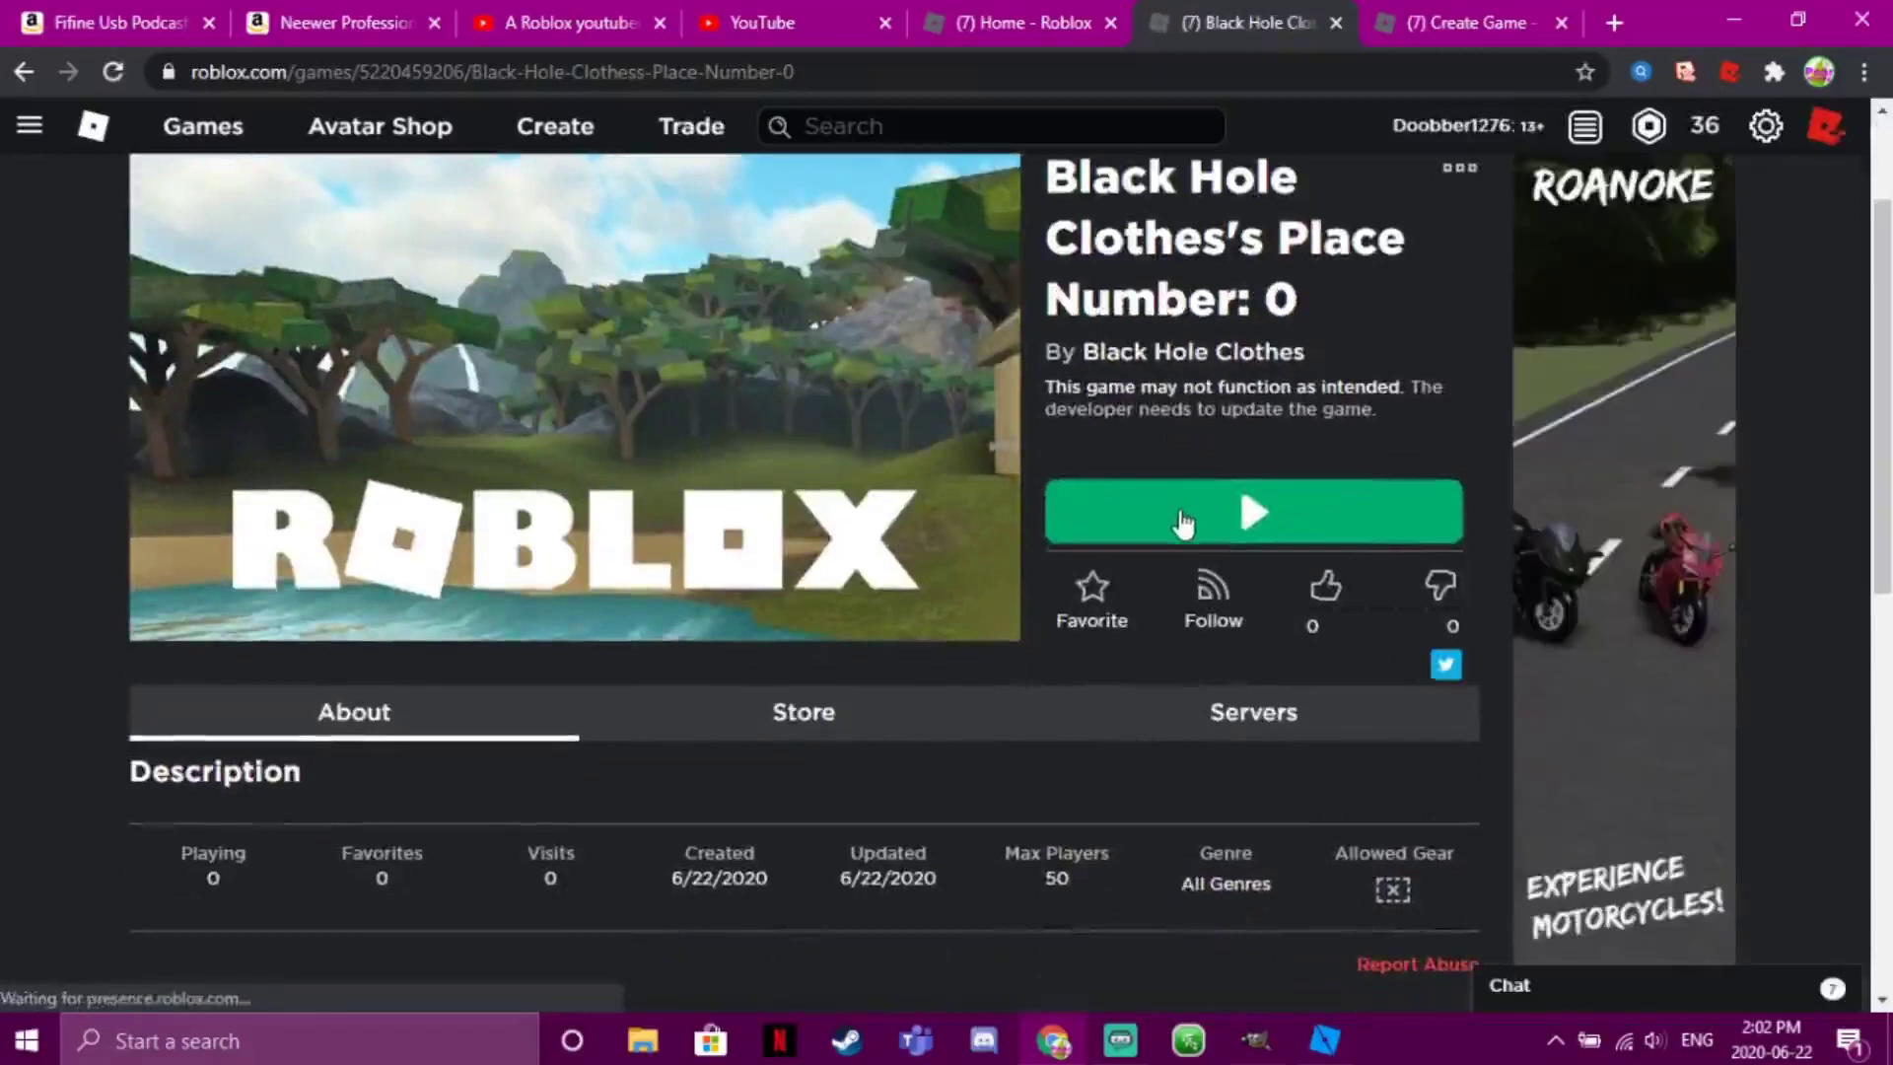
pyautogui.click(1187, 523)
pyautogui.click(1008, 262)
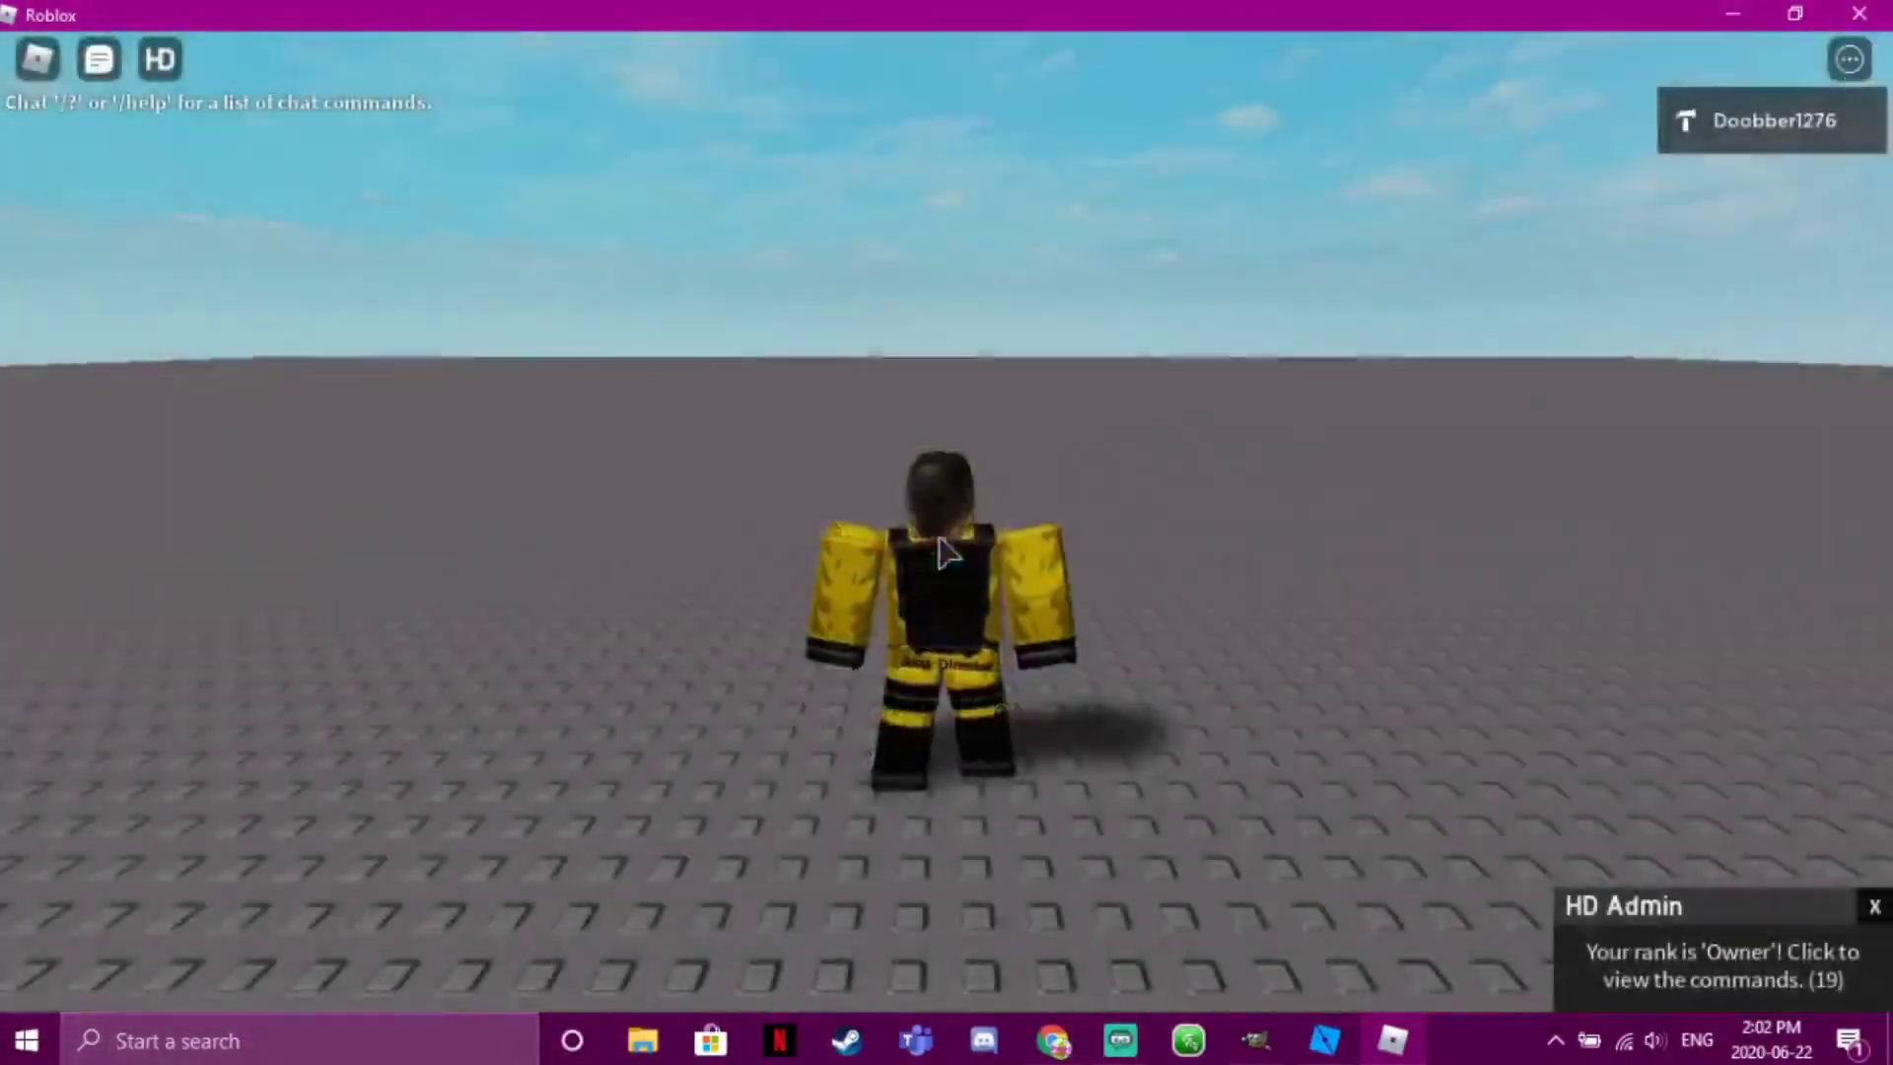
# Dismiss the HD Admin rank notice beside the avatar in the live game
pyautogui.moveTo(945, 521); pyautogui.dragTo(982, 525, button='right')
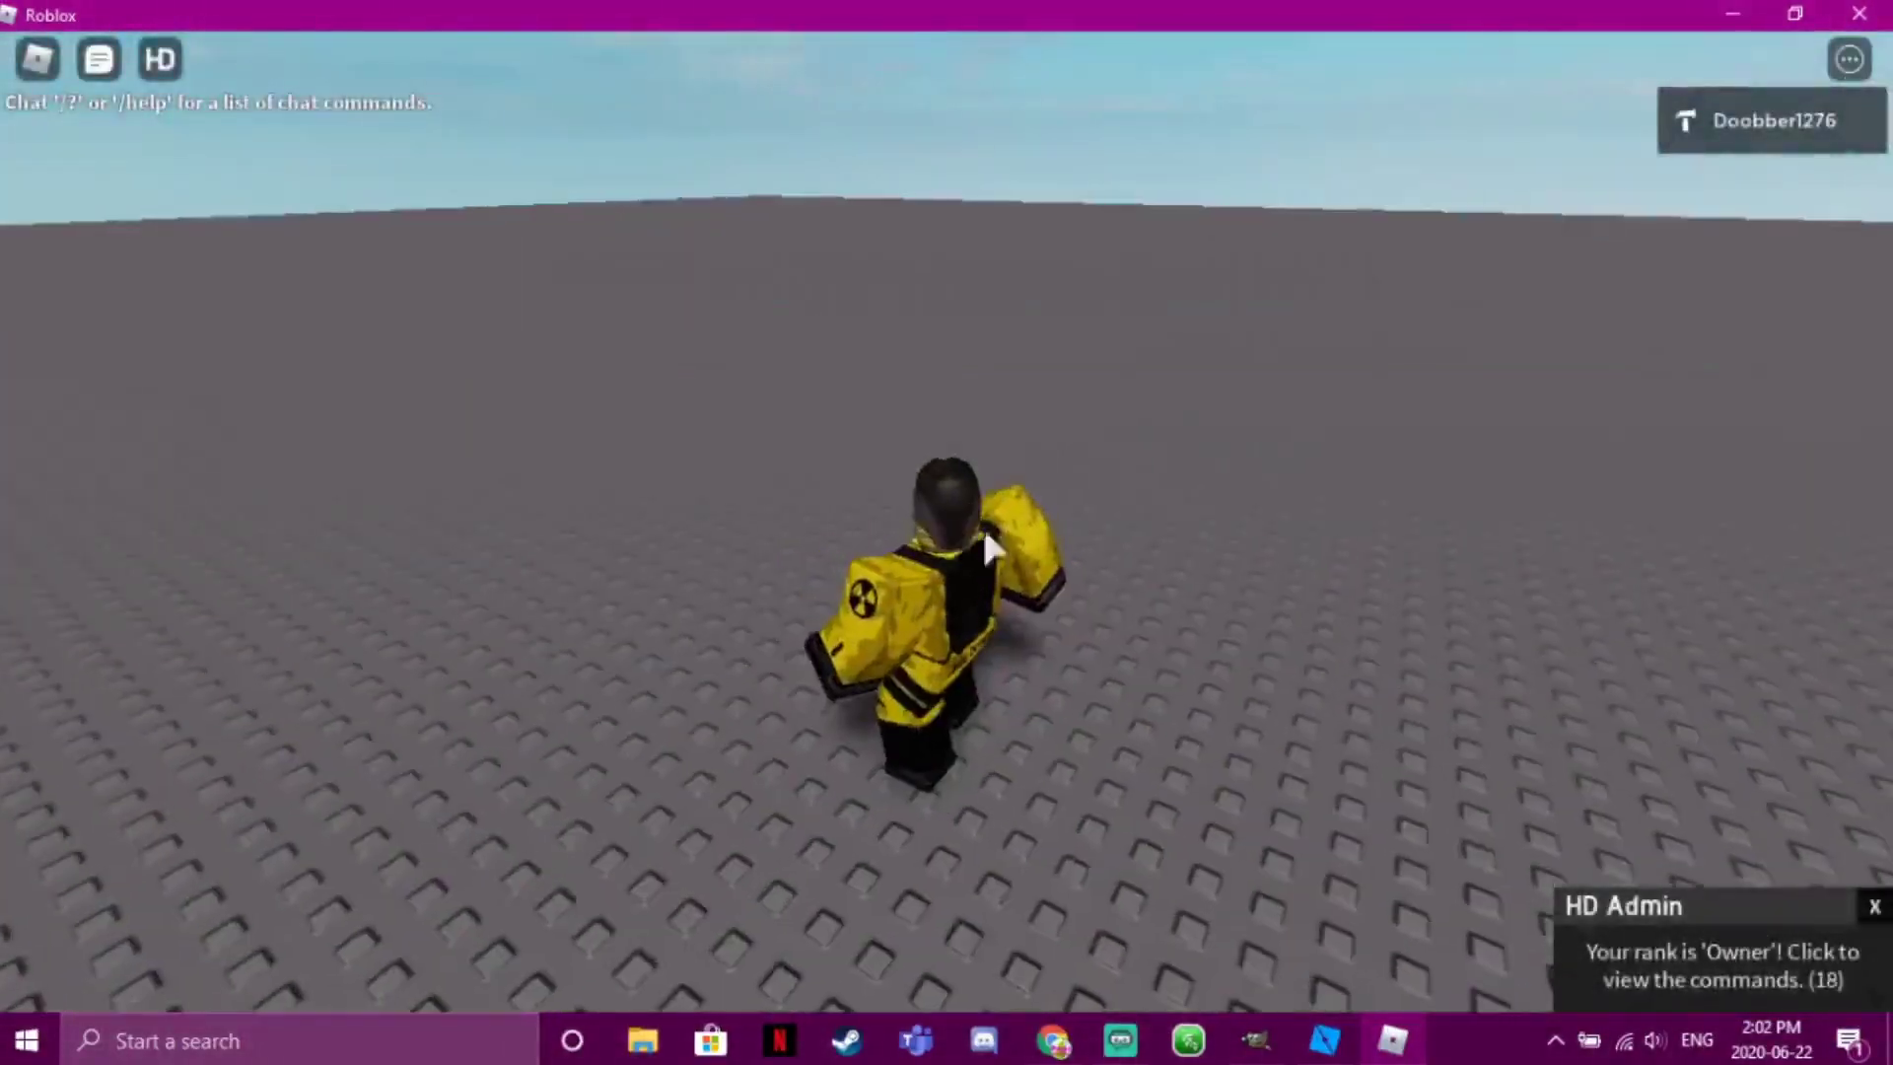
pyautogui.click(1870, 907)
pyautogui.click(99, 59)
pyautogui.click(99, 59)
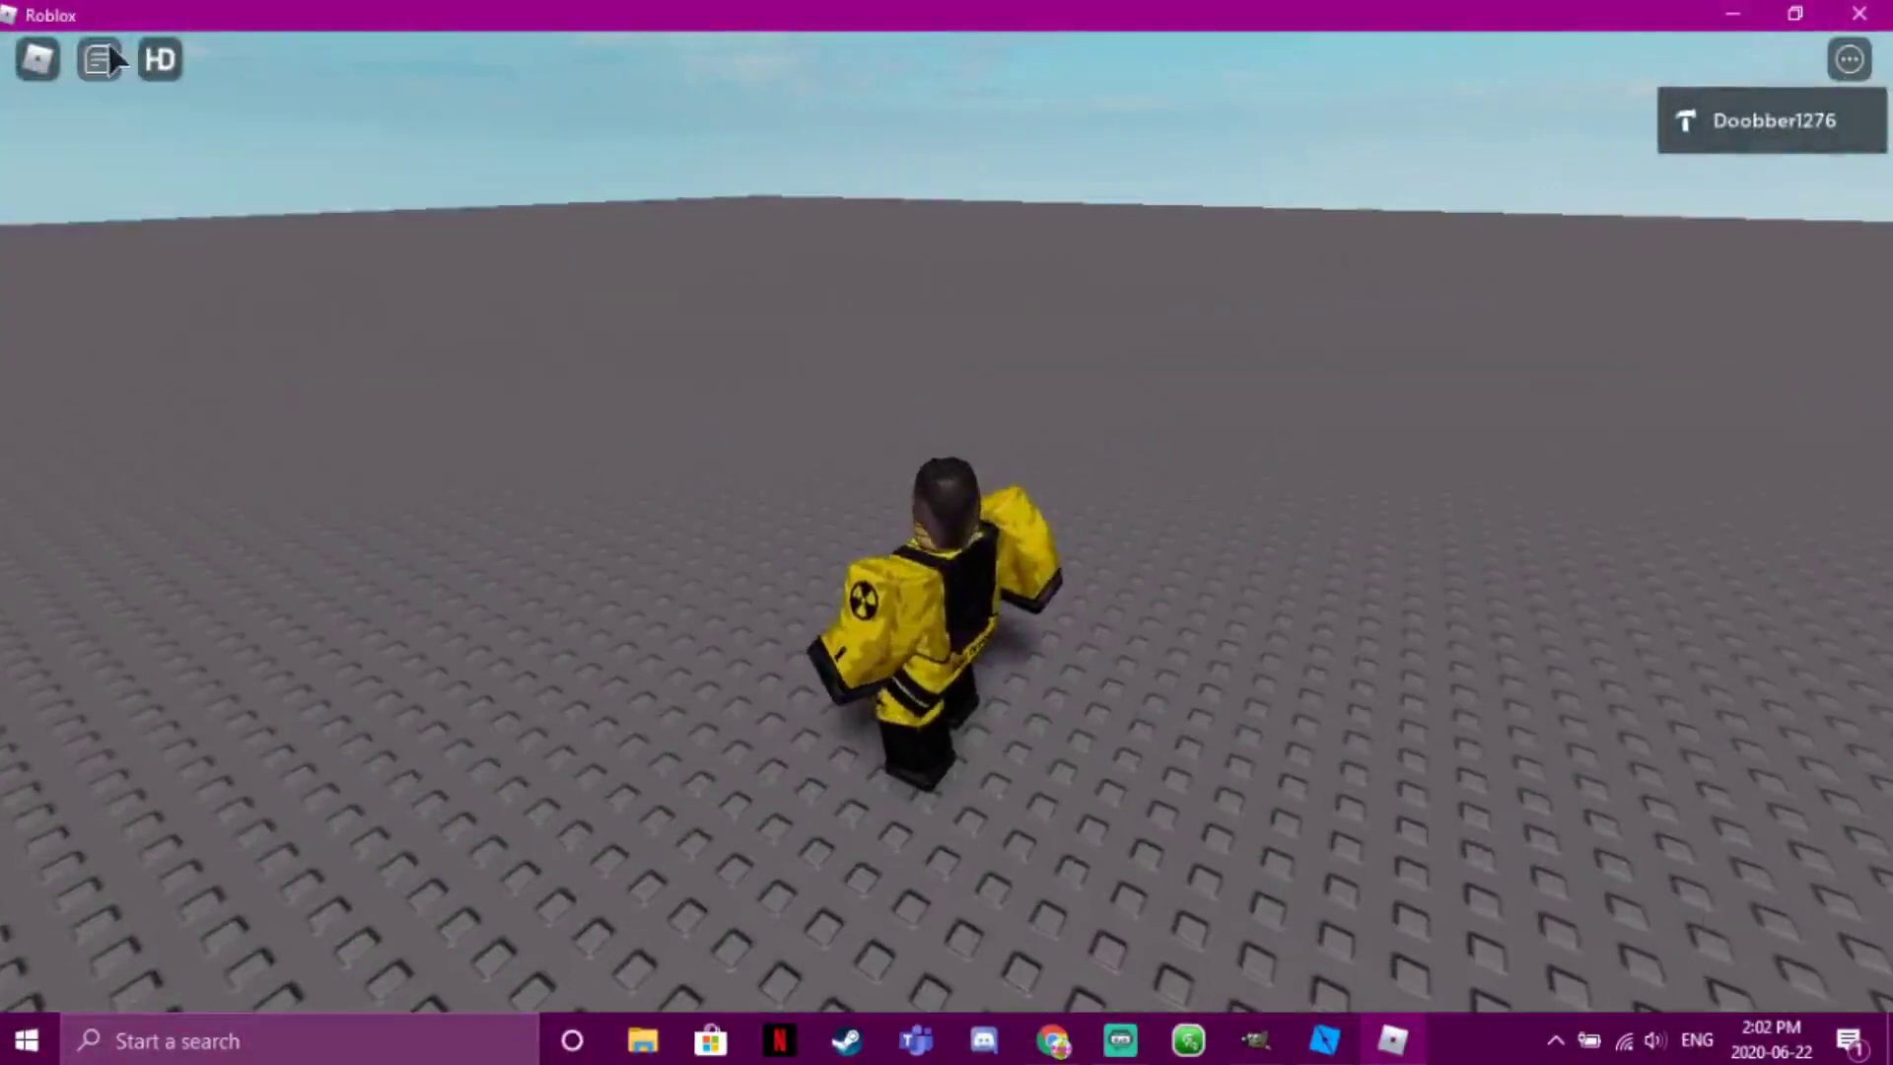
pyautogui.click(99, 59)
# Confirm the VIP rank in HD Admin's ranks list unlocks via the 1000000-Robux game pass
pyautogui.click(161, 60)
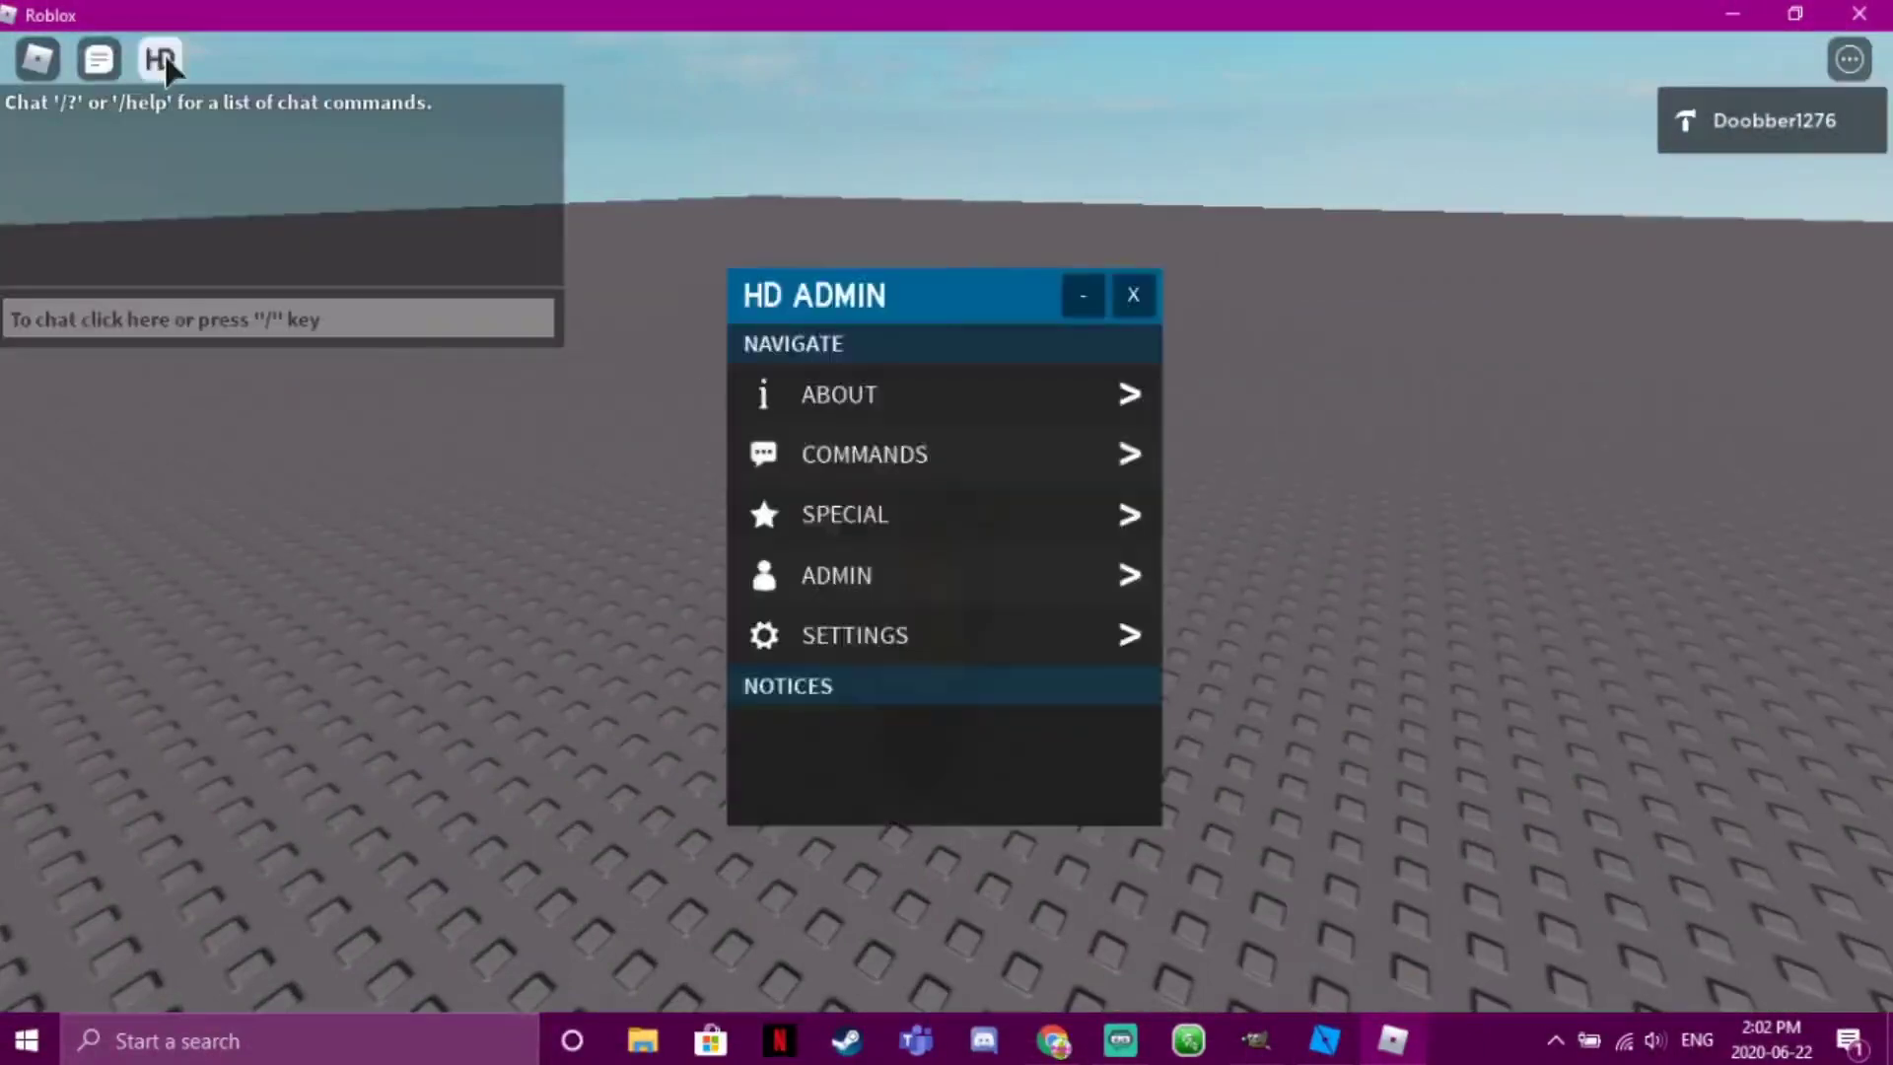
pyautogui.click(789, 574)
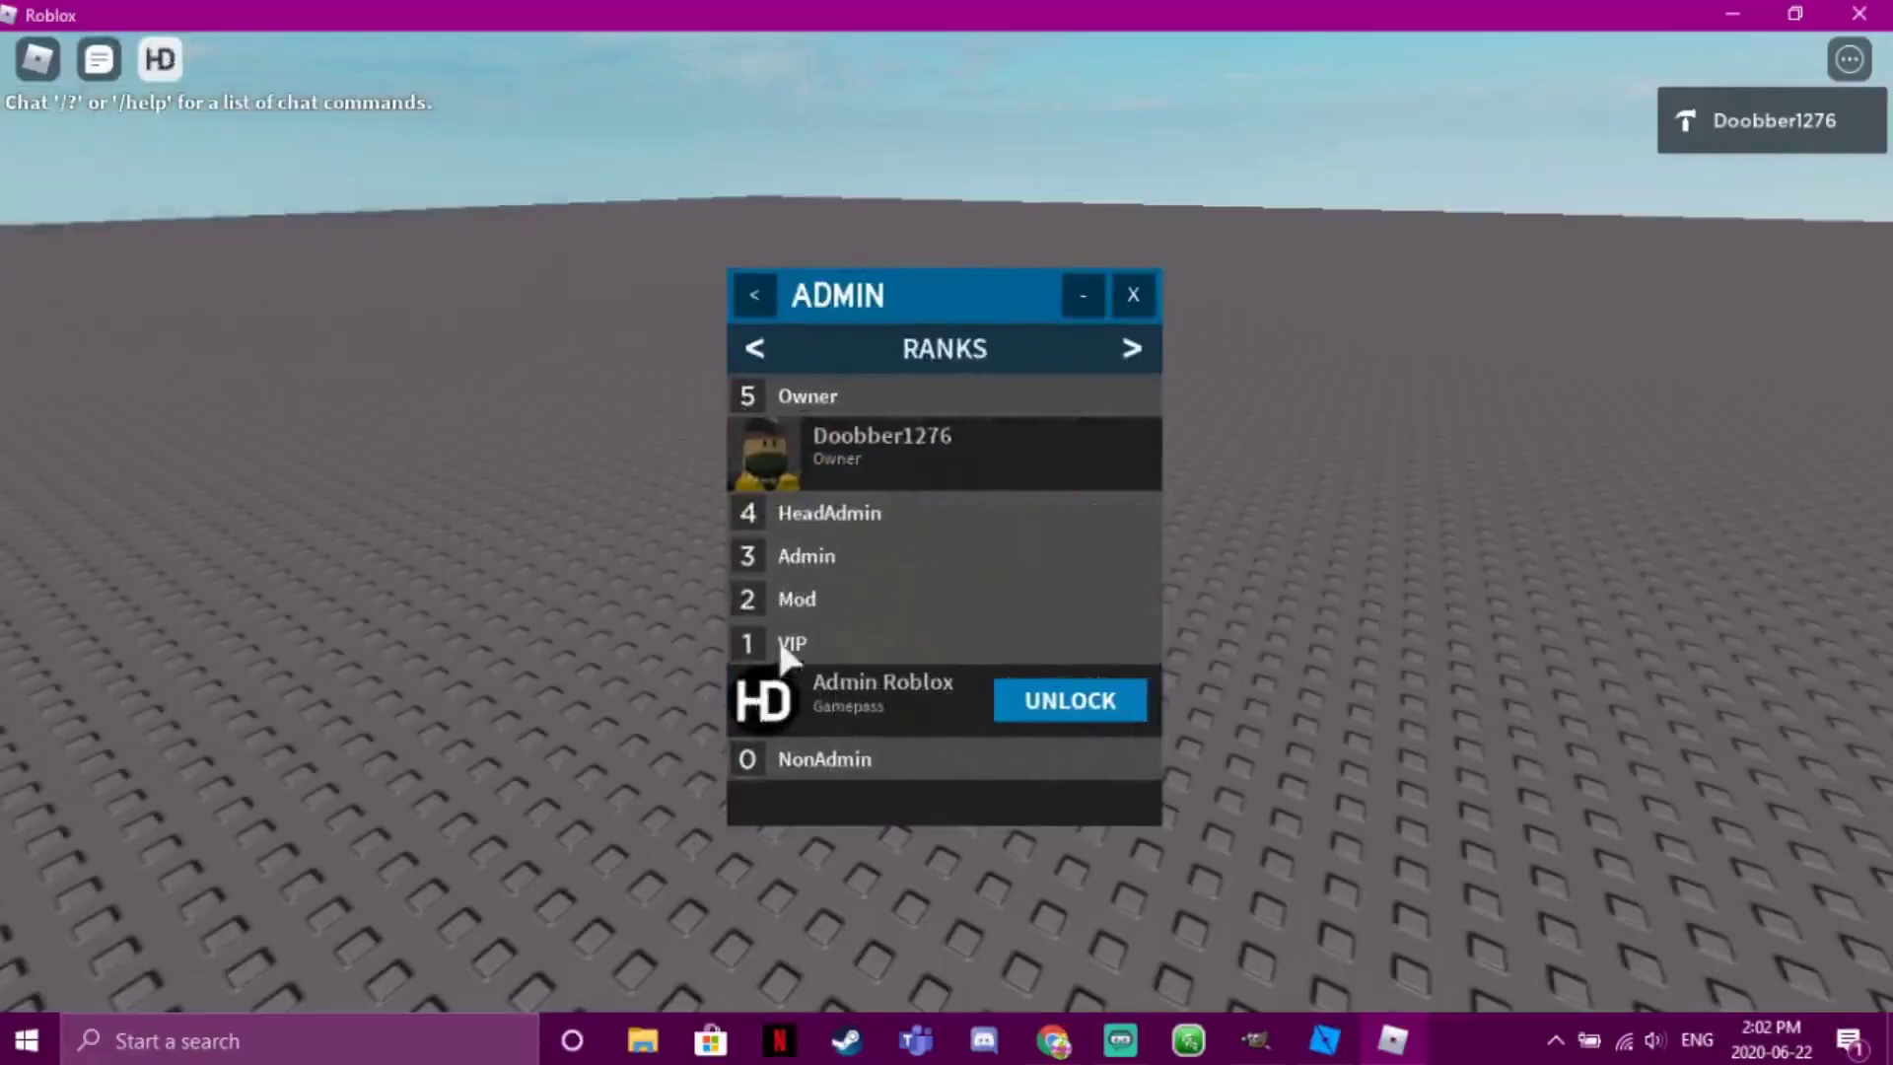
pyautogui.click(1065, 701)
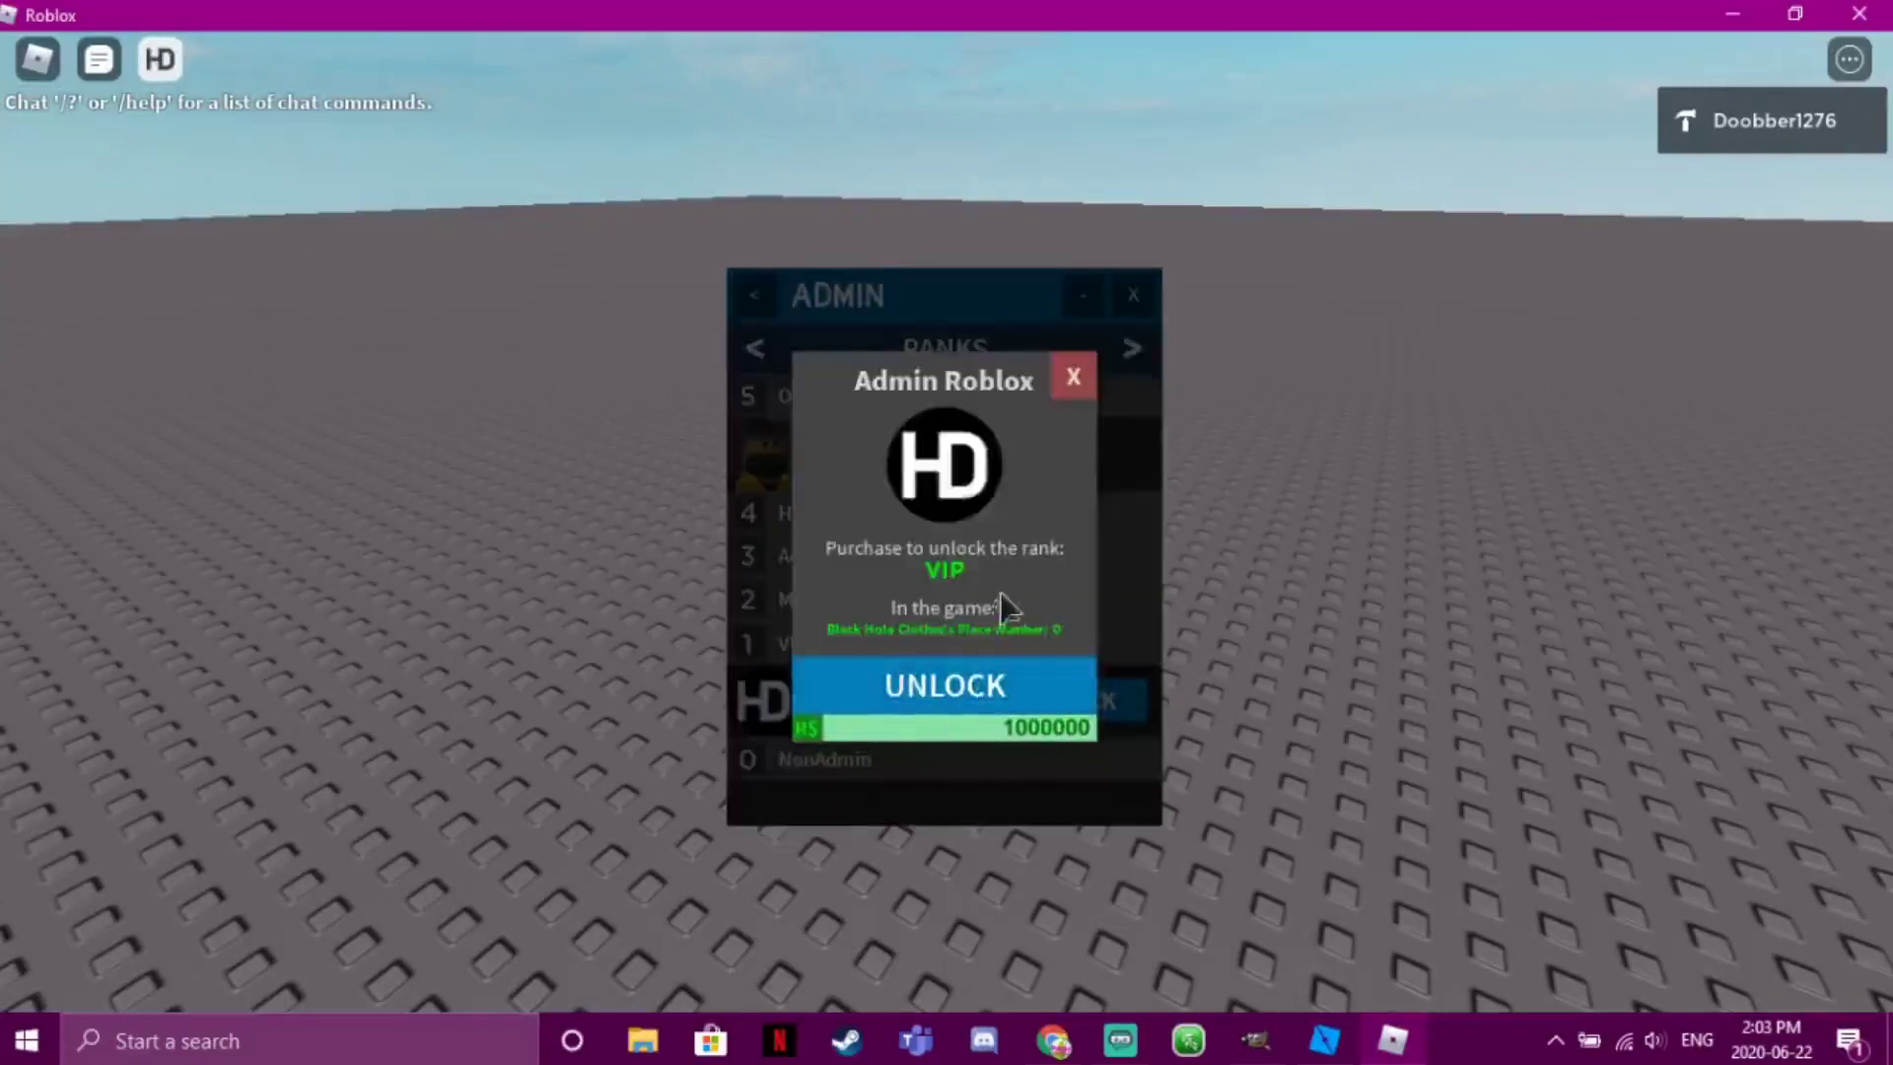
pyautogui.click(1075, 375)
pyautogui.click(1134, 295)
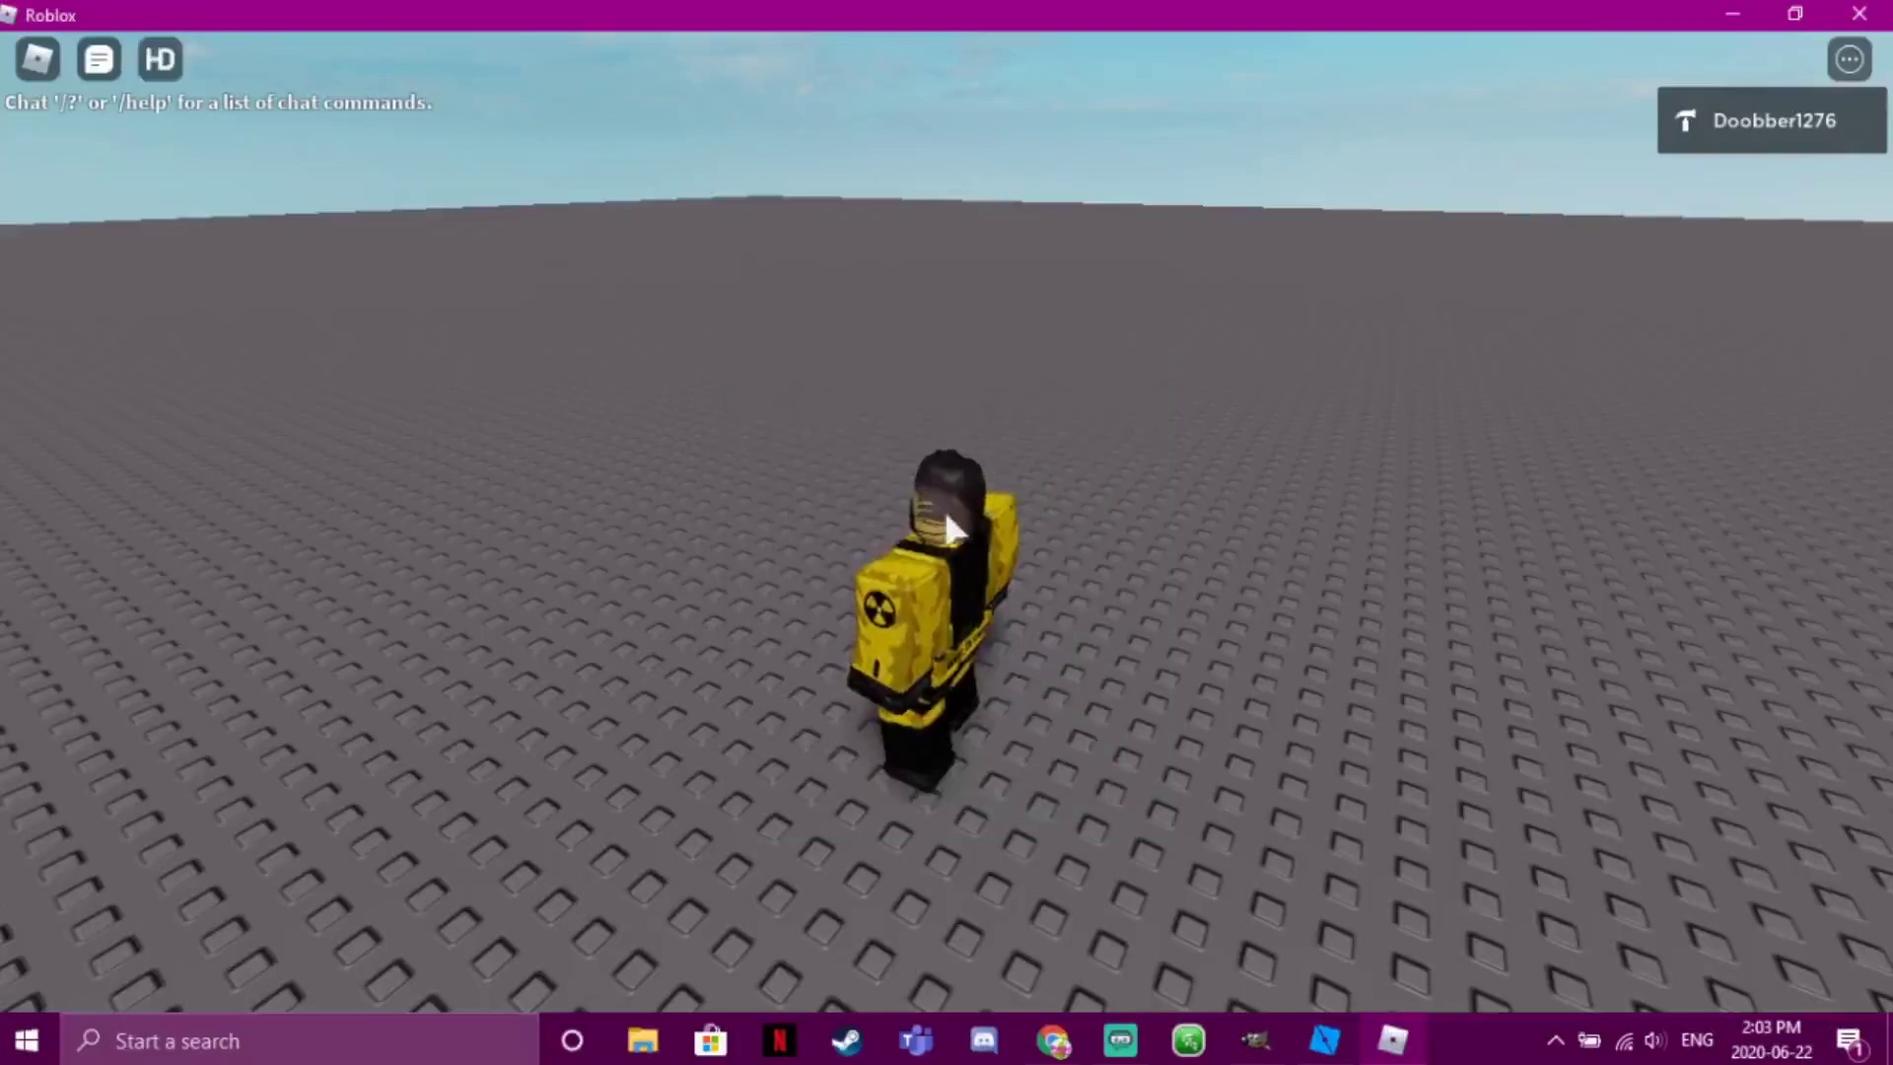
pyautogui.moveTo(1028, 493); pyautogui.dragTo(946, 510, button='right')
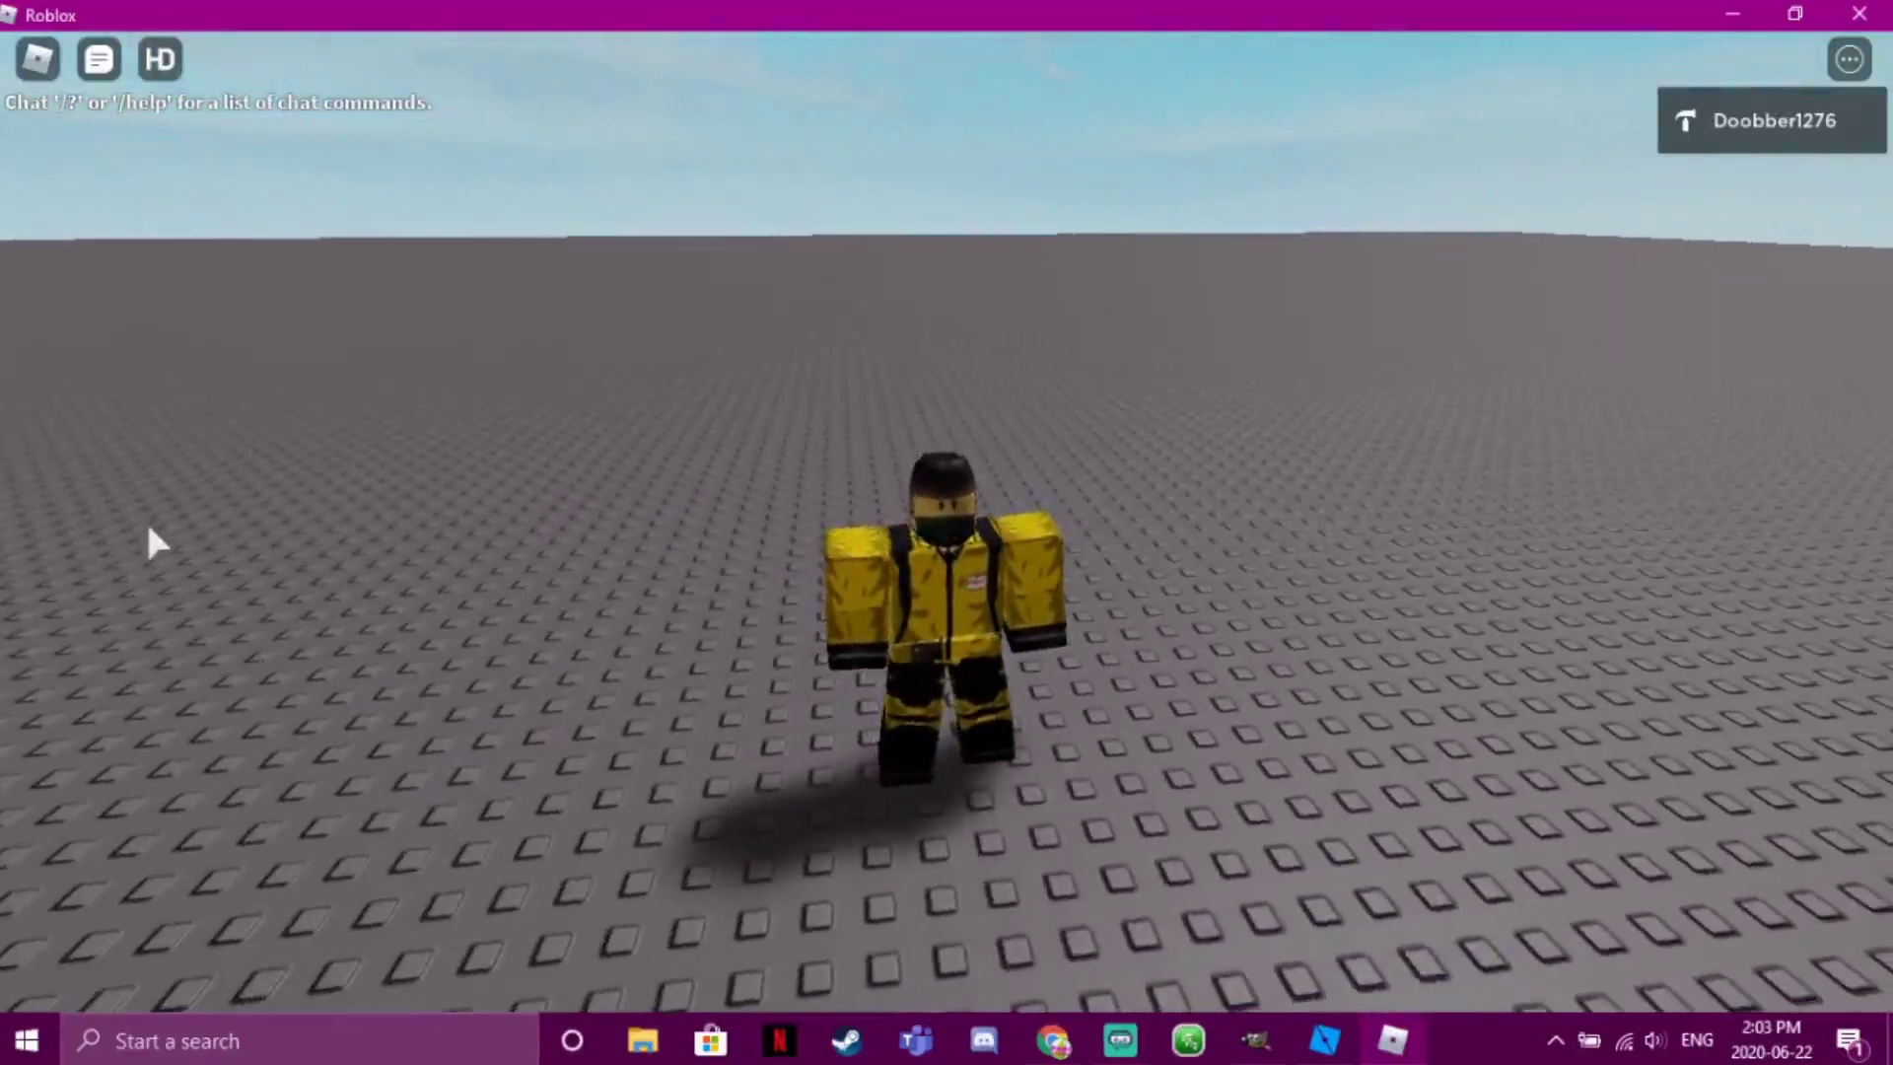
pyautogui.press('w')
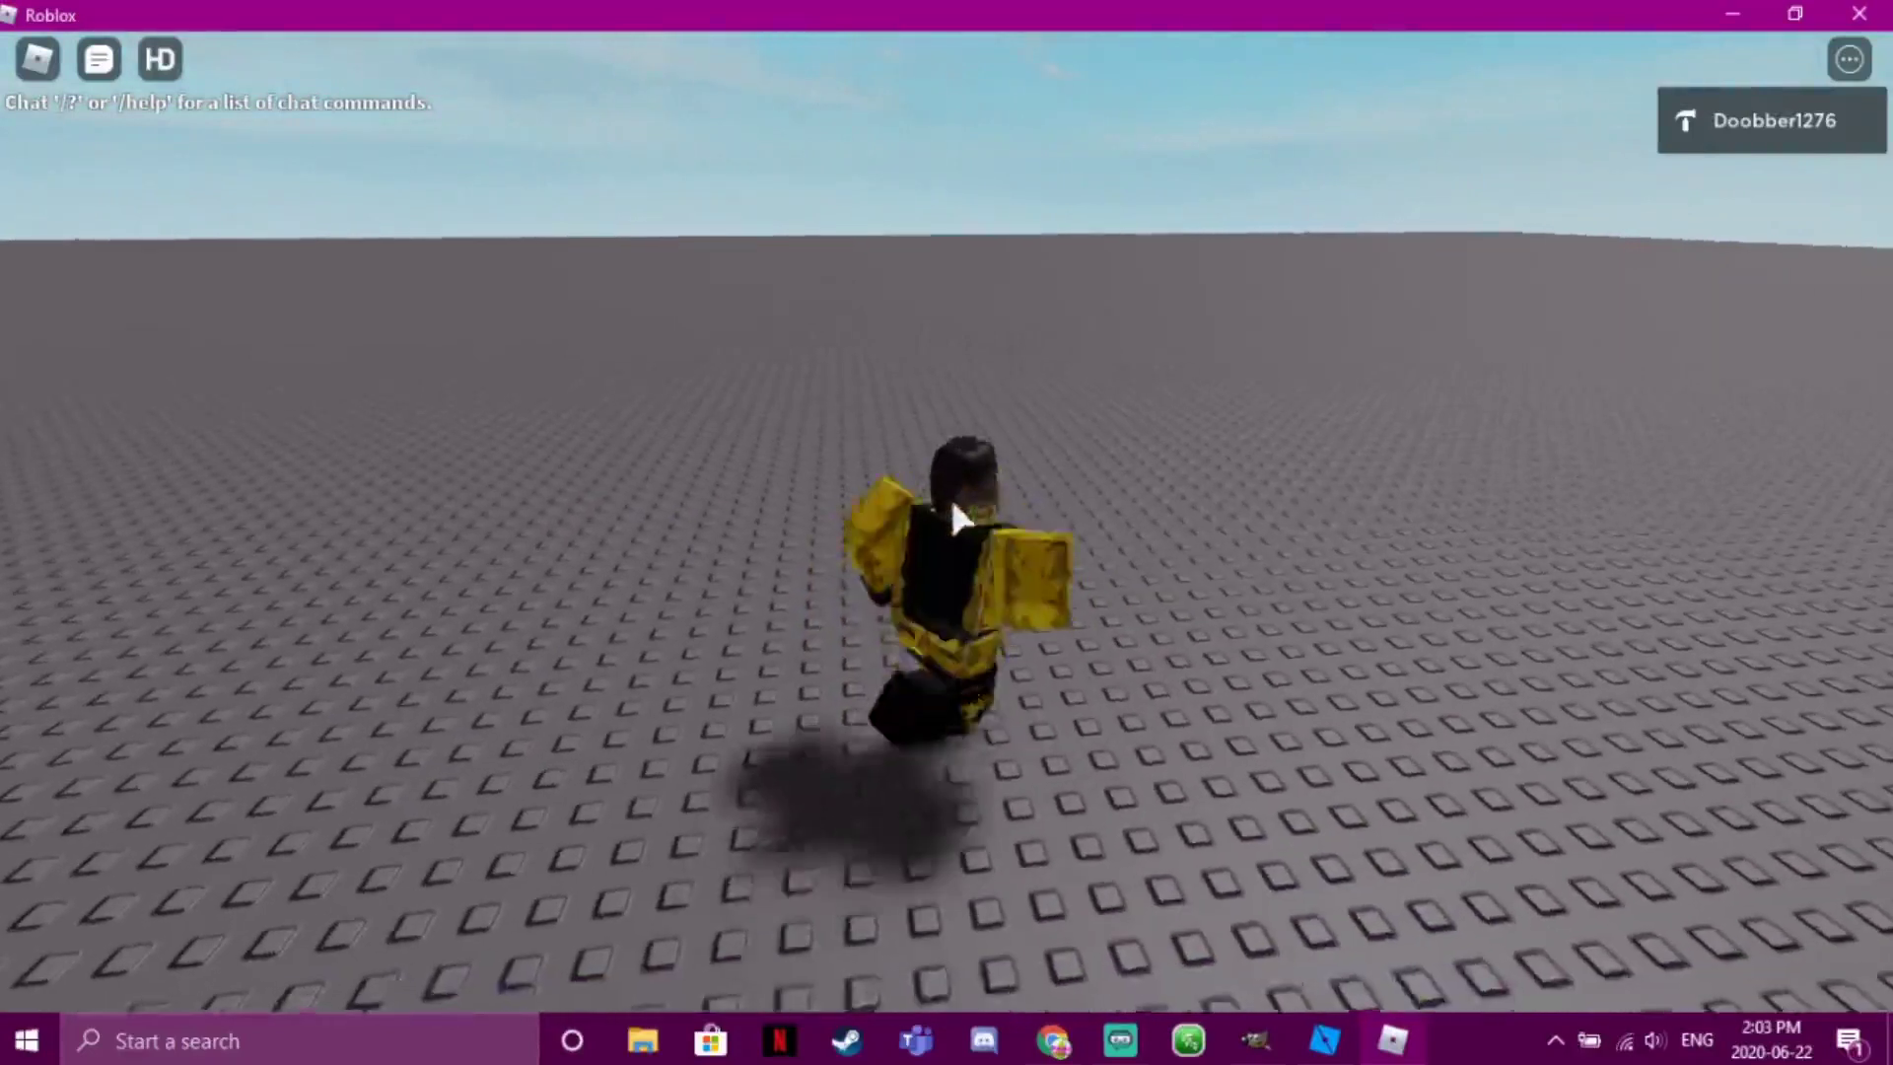
pyautogui.press('s')
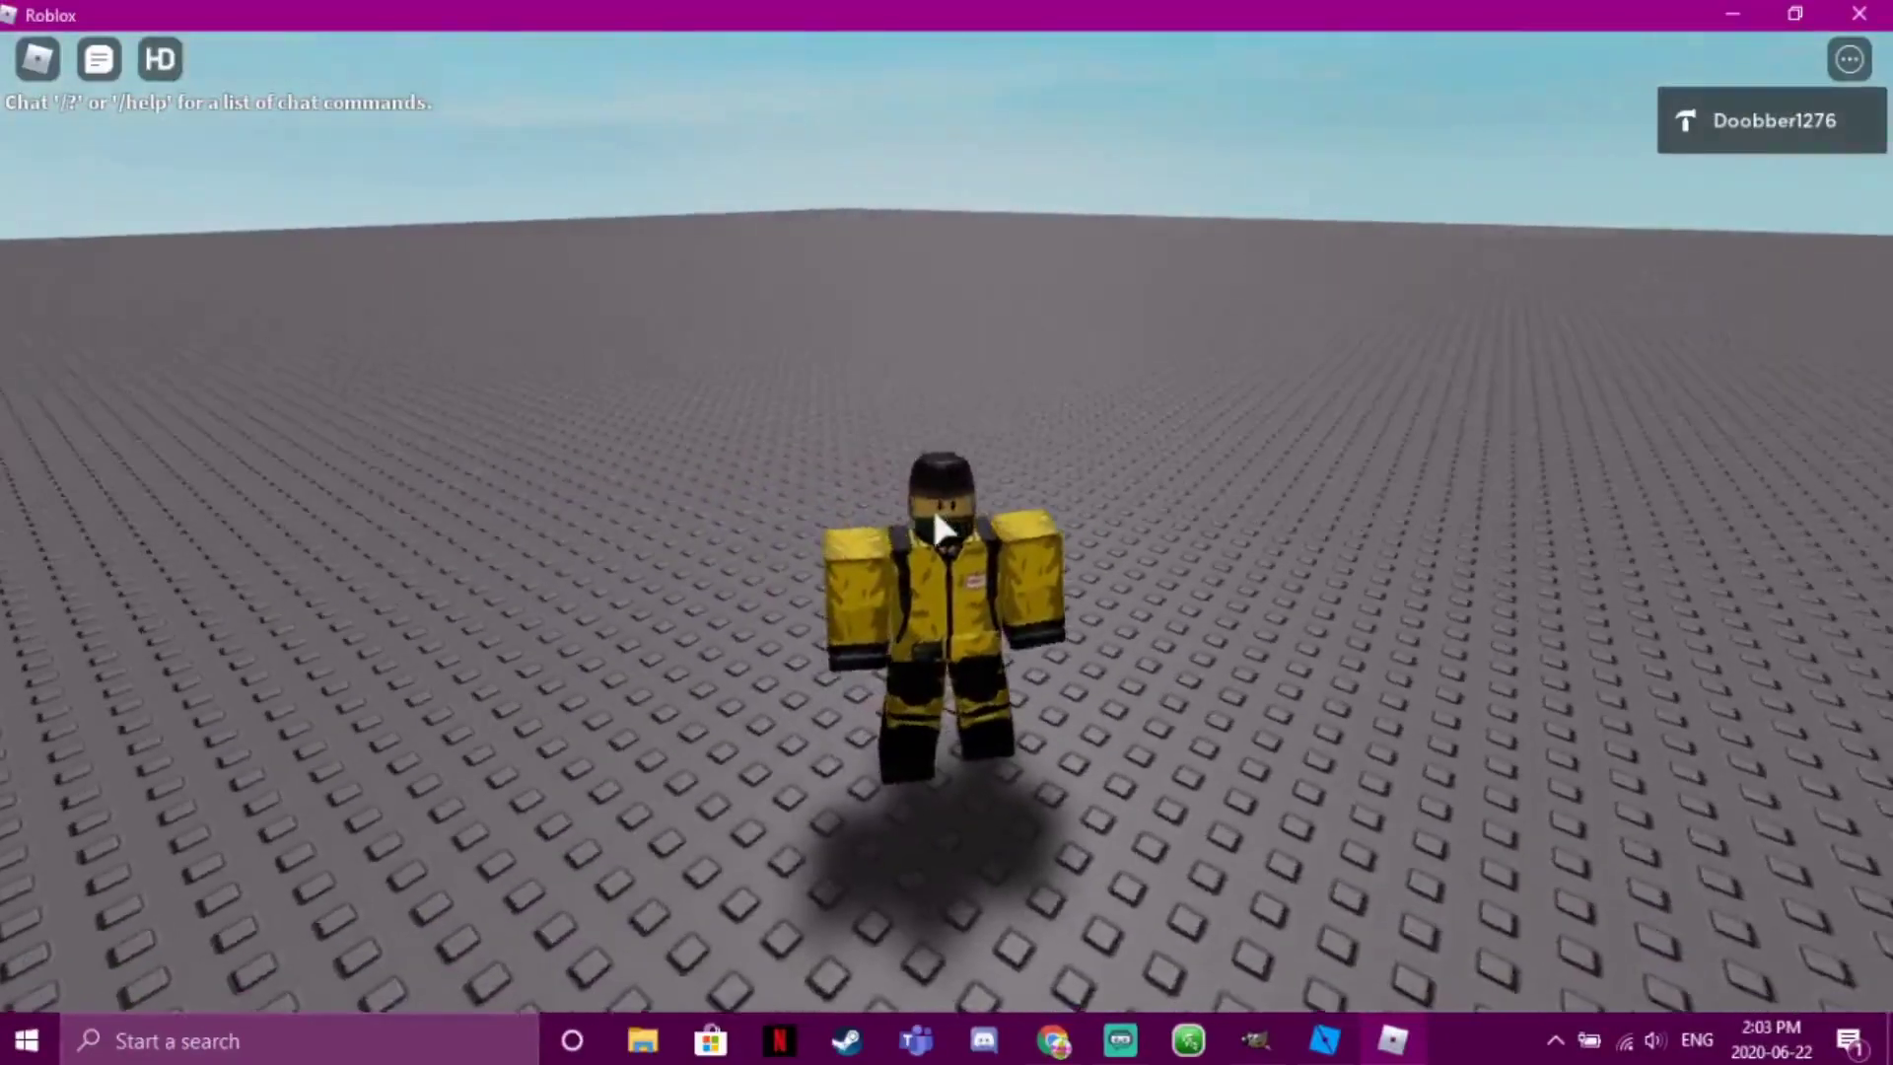
pyautogui.press('s')
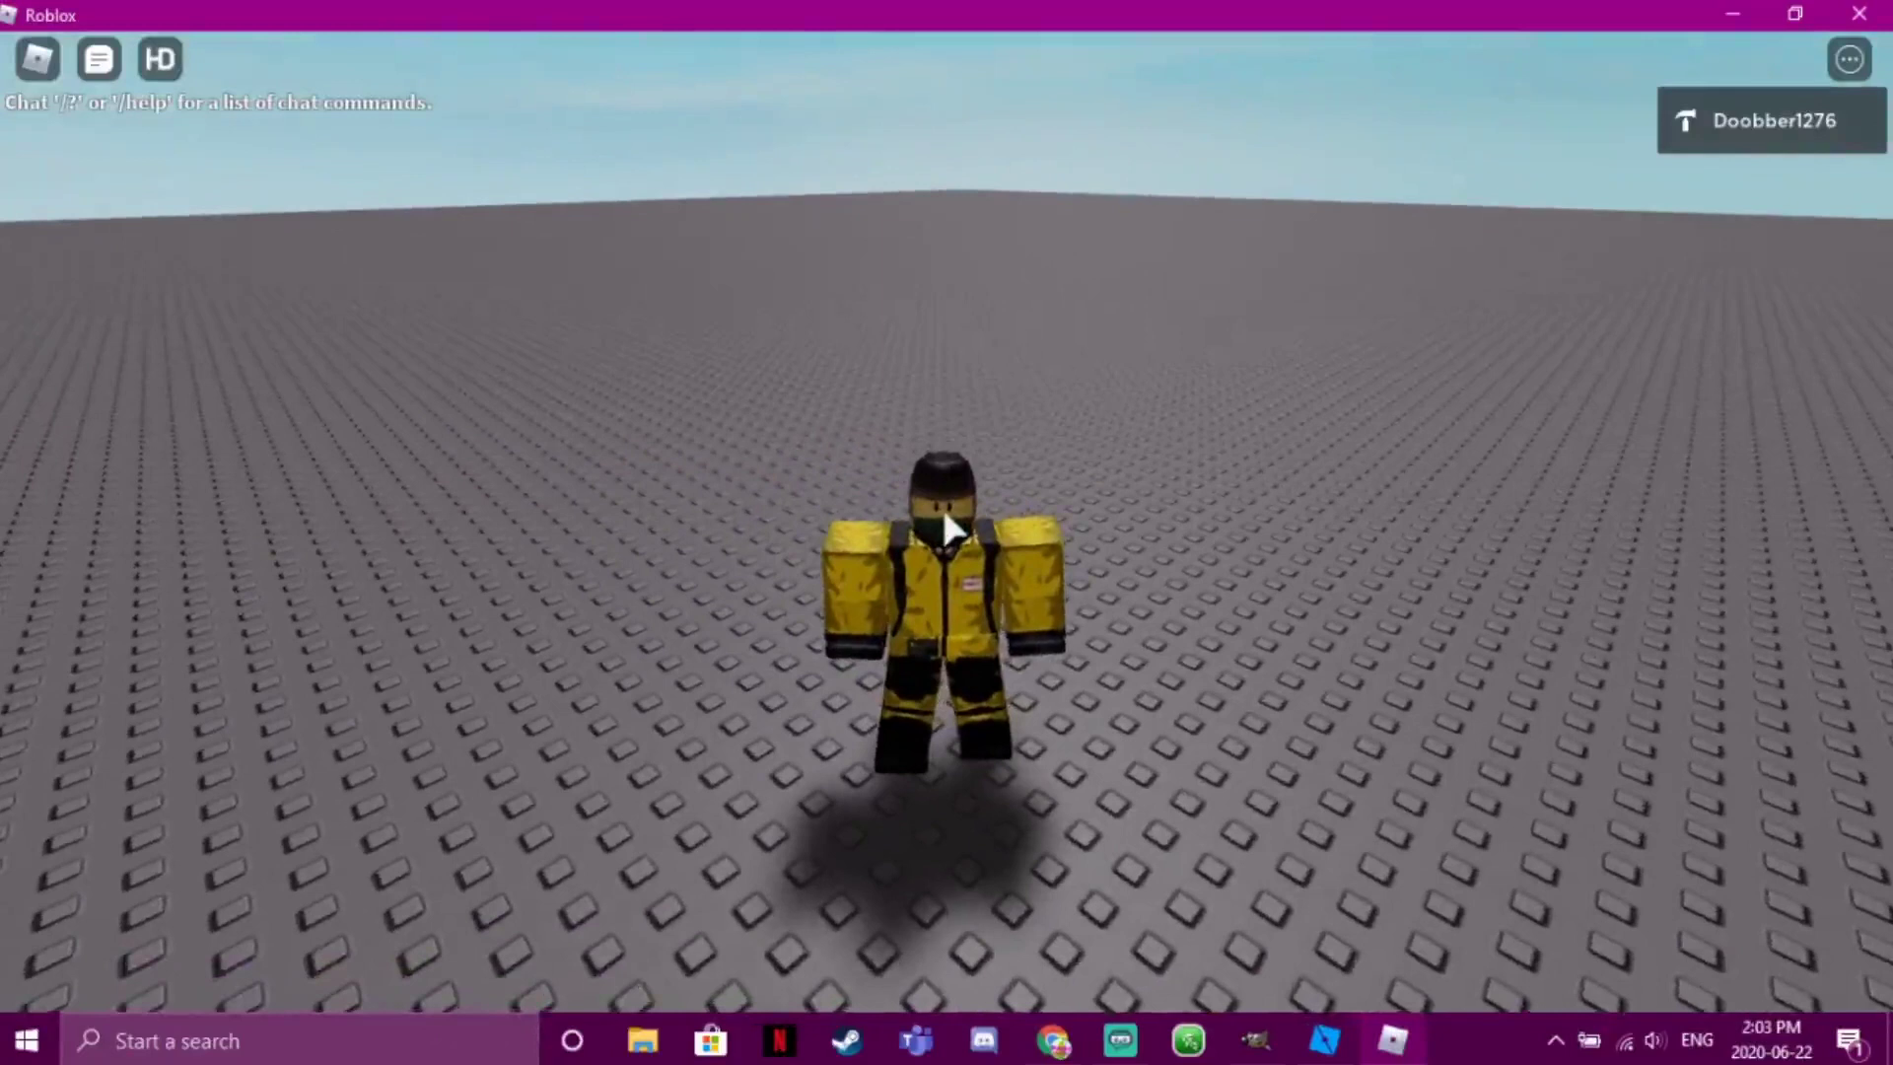
pyautogui.press('a')
pyautogui.press('w')
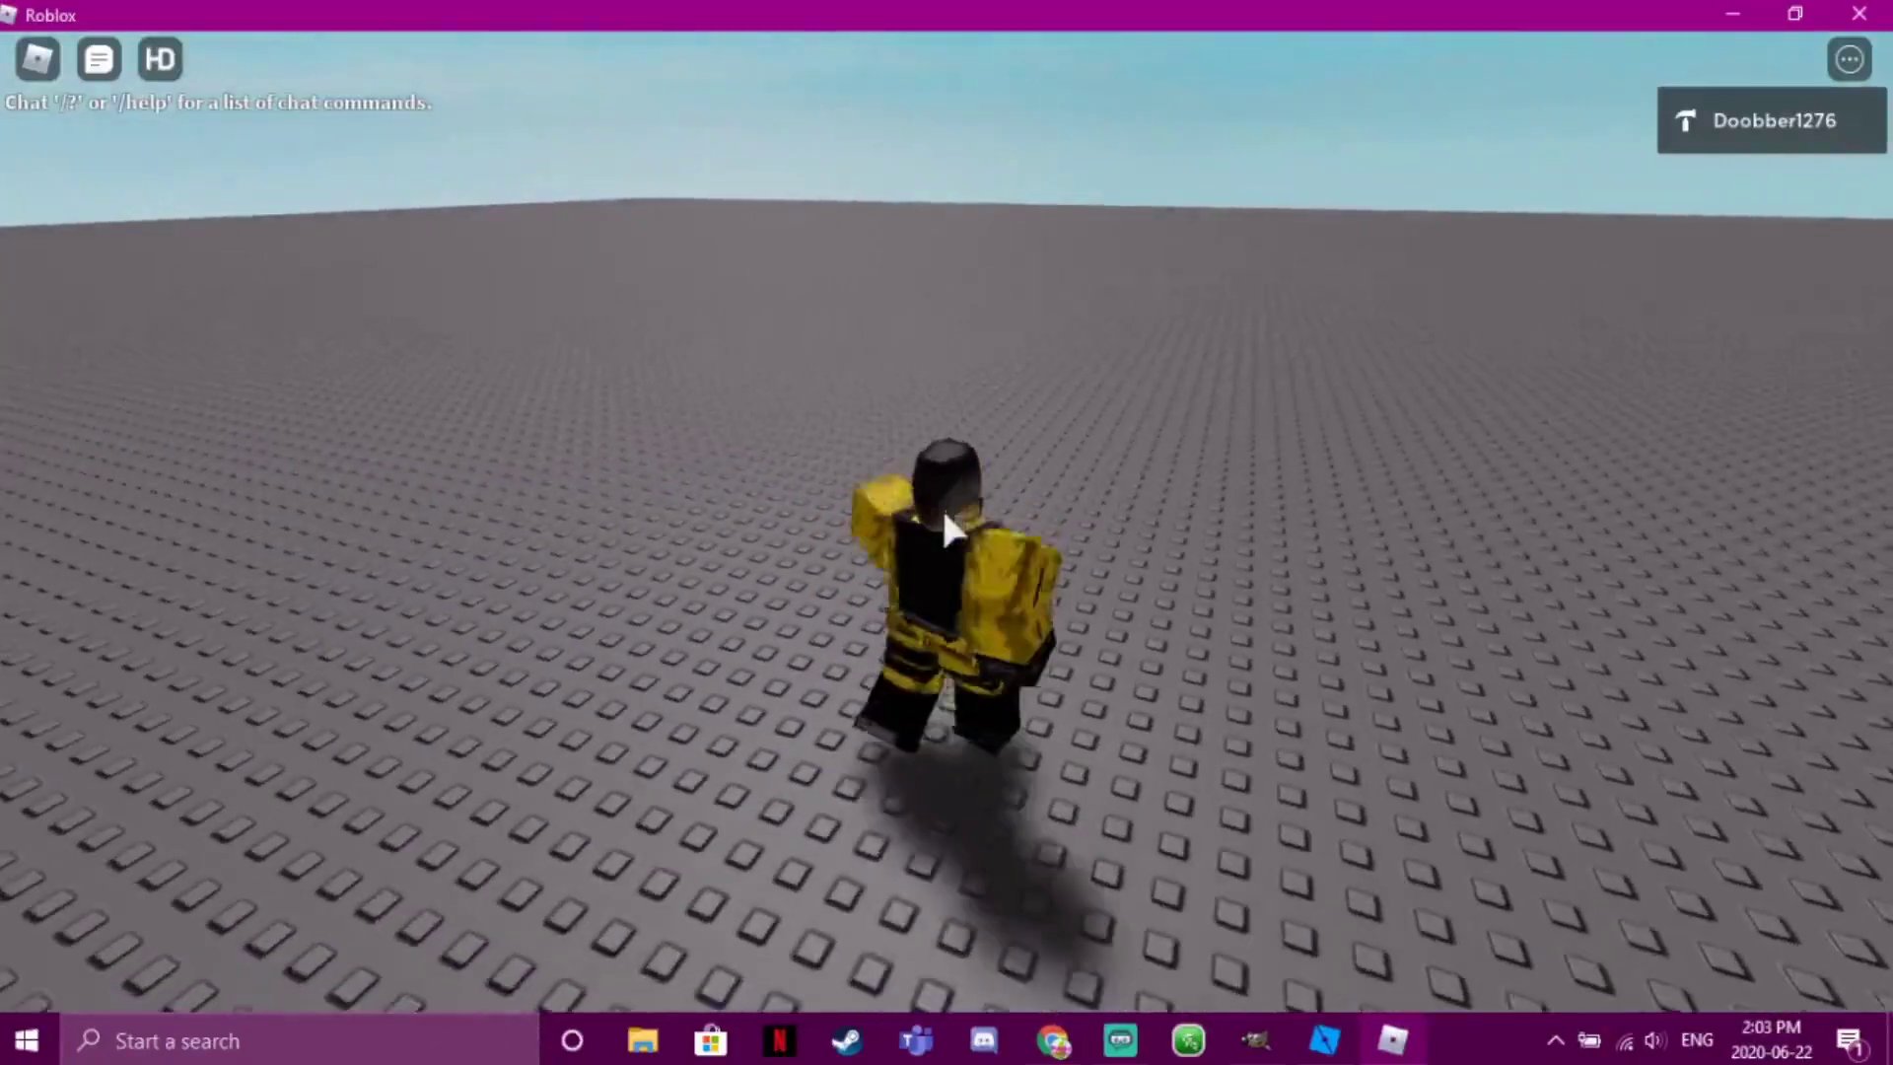
pyautogui.press('s')
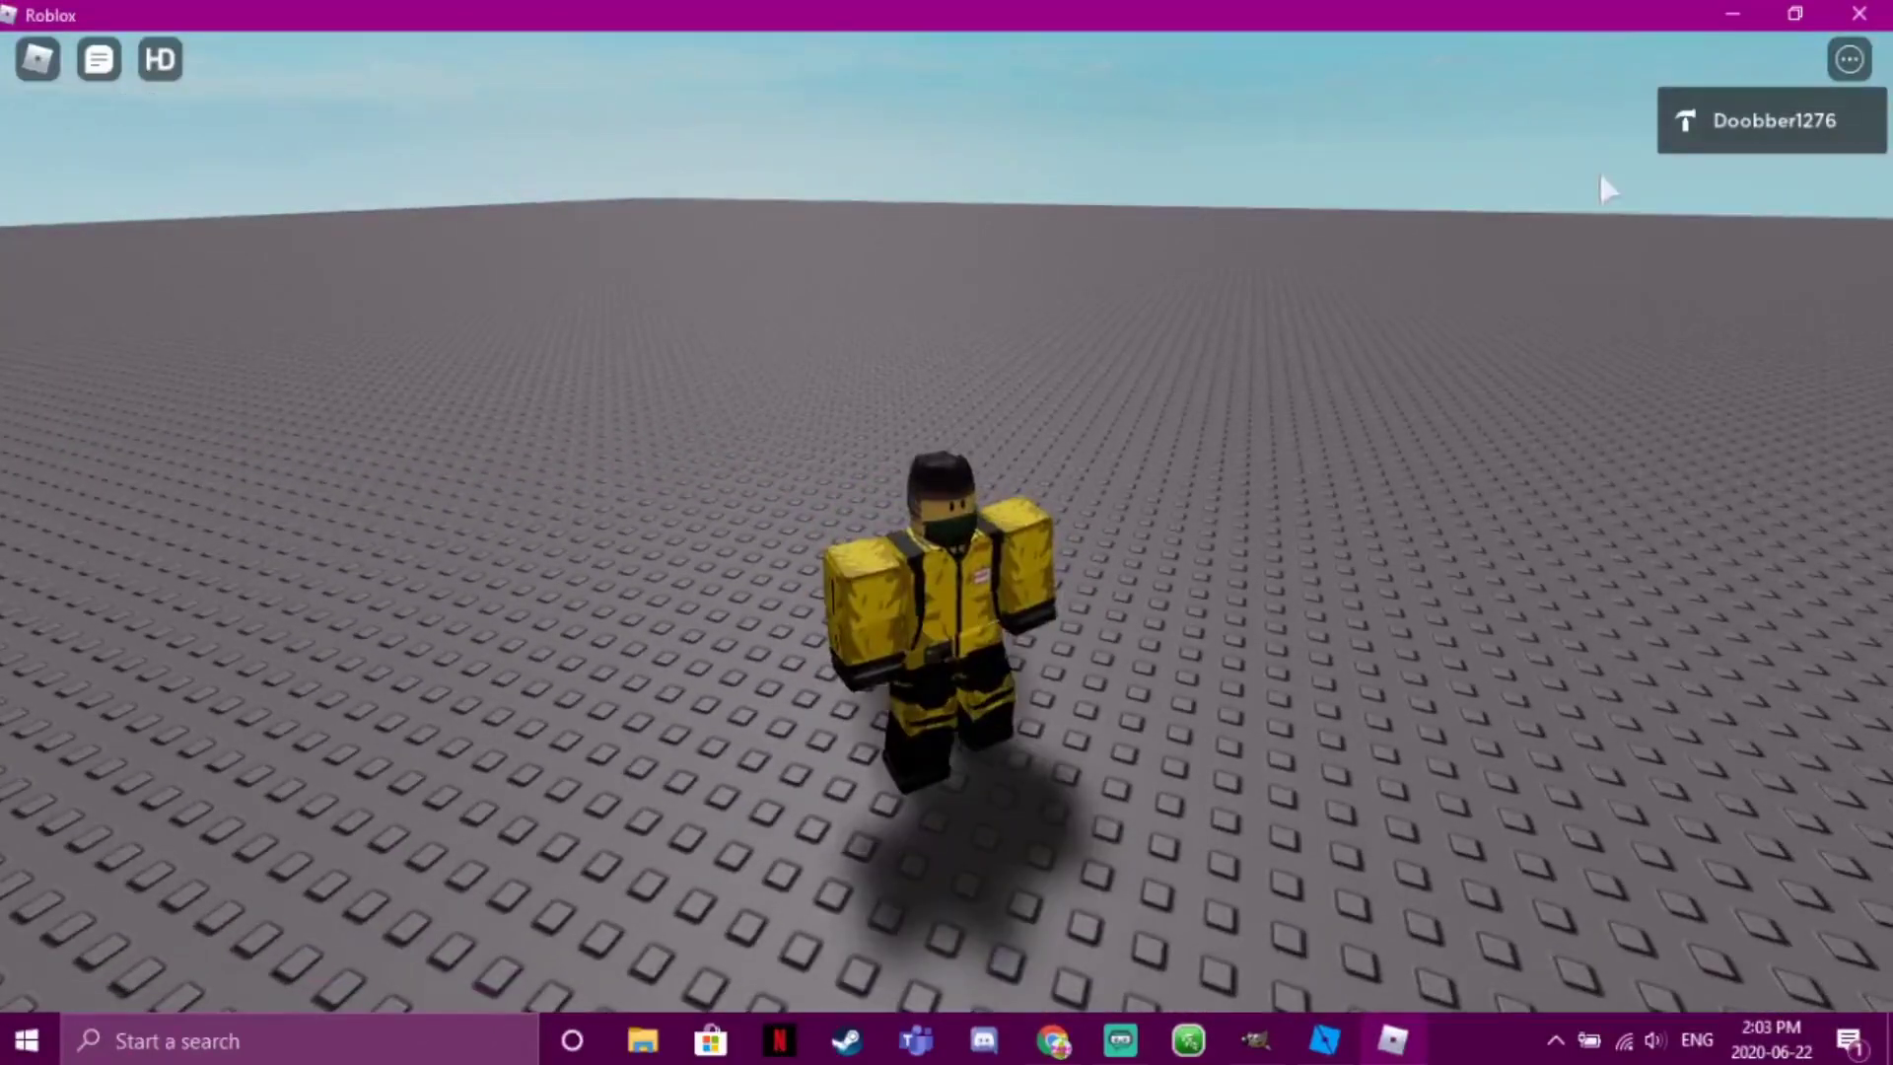